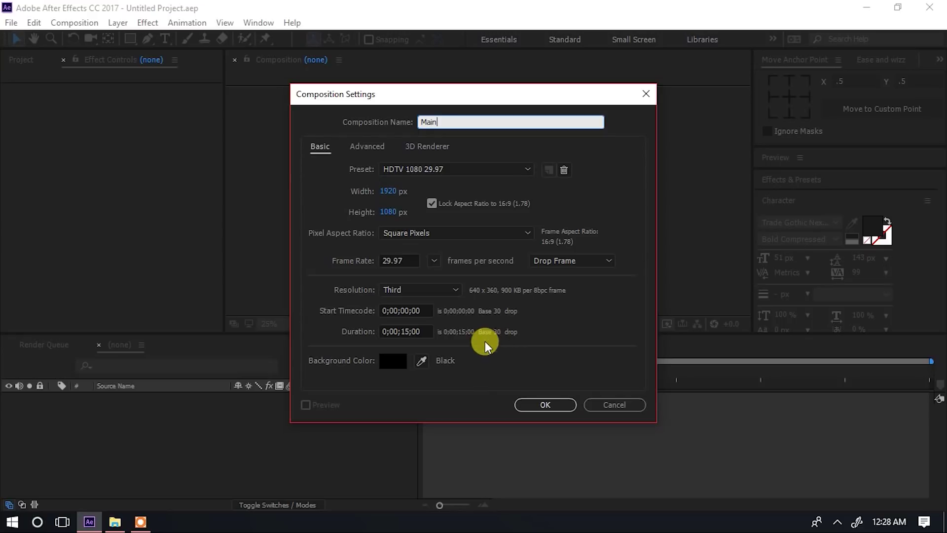
Create the 15-second HDTV 1080 29.97 composition Main and import Scene from the Tutorial 10 - 3D Camera Tracking folder into the project.
{"action": "left_click", "coordinate": [551, 407]}
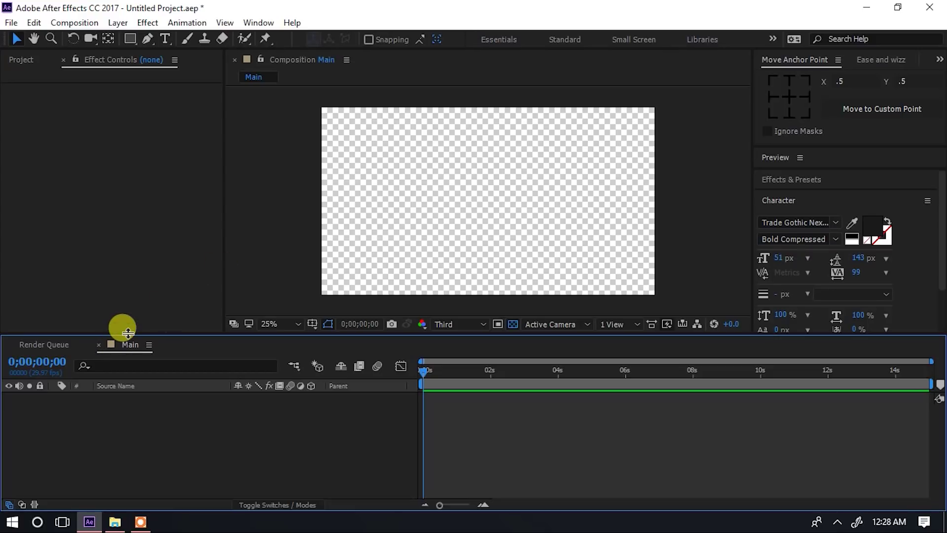
{"action": "left_click", "coordinate": [21, 60]}
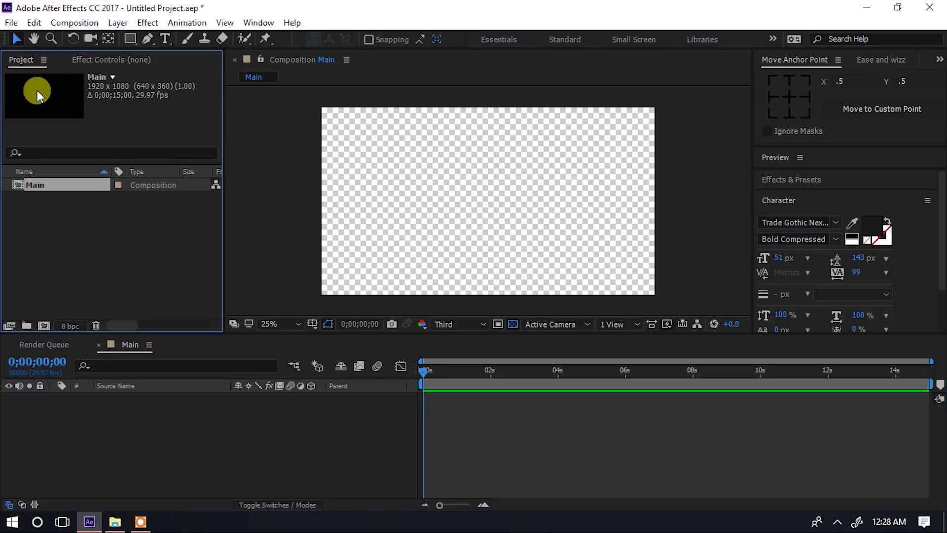
{"action": "left_click", "coordinate": [112, 259]}
{"action": "left_click", "coordinate": [115, 522]}
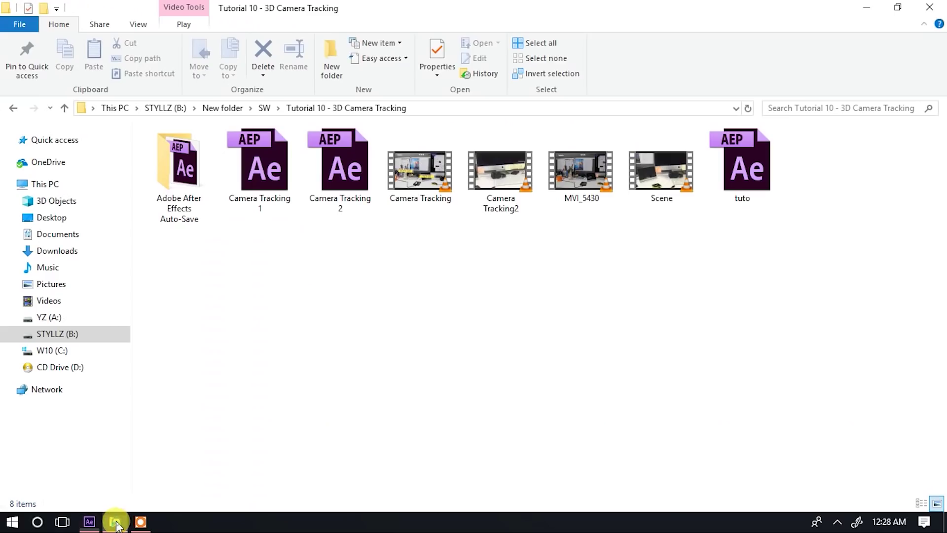
{"action": "left_click", "coordinate": [645, 187]}
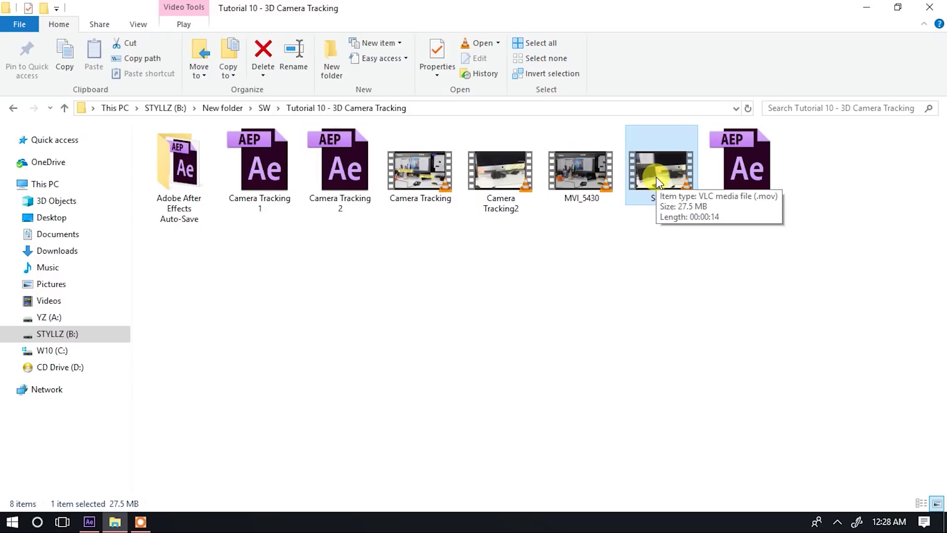
{"action": "left_click_drag", "start_coordinate": [656, 177], "coordinate": [87, 264]}
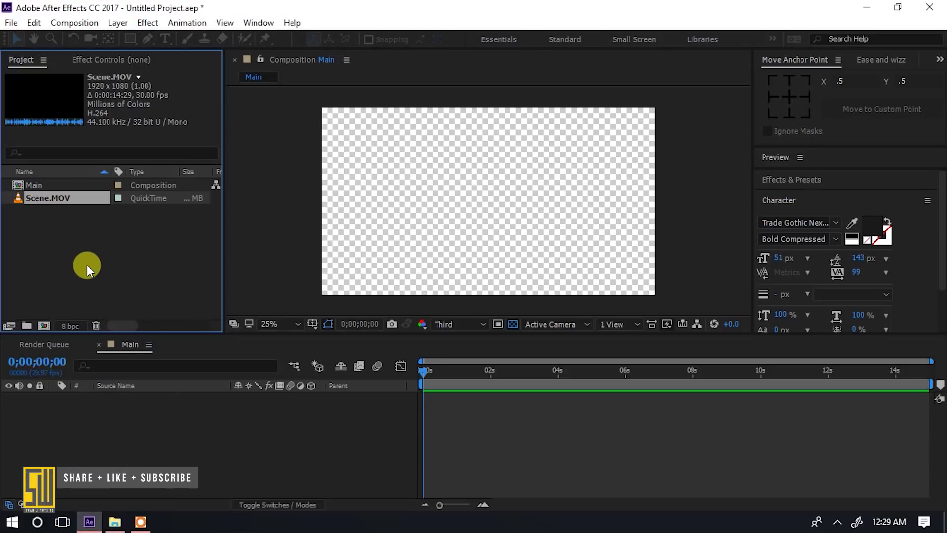
Add the Scene.MOV footage to the Main composition's timeline as a layer.
{"action": "left_click_drag", "start_coordinate": [53, 202], "coordinate": [120, 407]}
{"action": "left_click", "coordinate": [244, 452]}
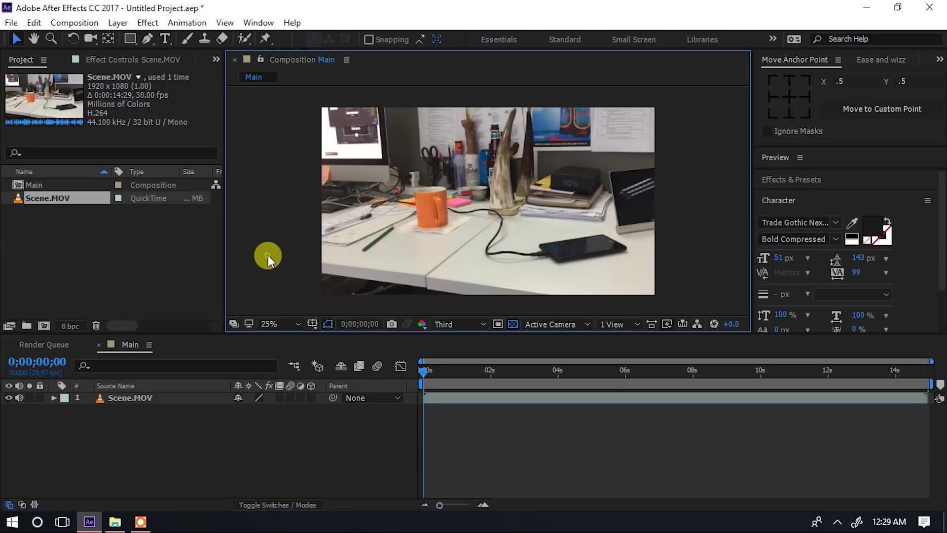
{"action": "scroll", "coordinate": [327, 243], "scroll_direction": "up", "scroll_amount": 4}
{"action": "scroll", "coordinate": [328, 244], "scroll_direction": "down", "scroll_amount": 4}
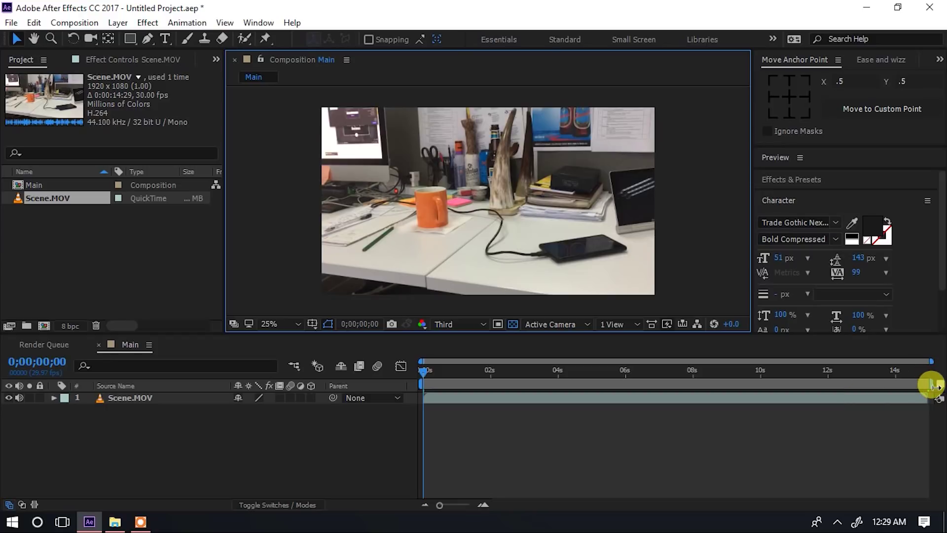
Mute the audio of the Scene.MOV layer and play the composition from its beginning.
{"action": "left_click", "coordinate": [350, 456]}
{"action": "key", "text": "space"}
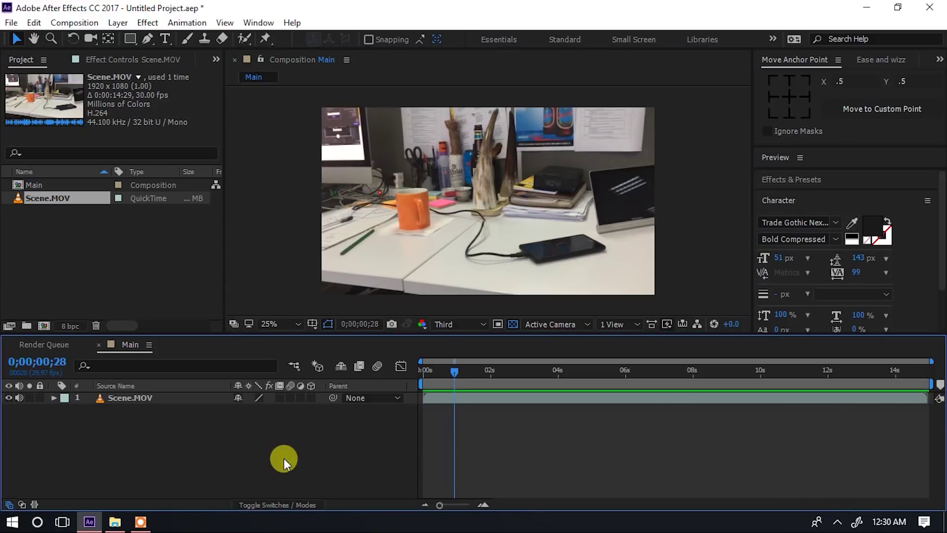
{"action": "left_click", "coordinate": [22, 398]}
{"action": "left_click_drag", "start_coordinate": [452, 370], "coordinate": [407, 372]}
{"action": "left_click", "coordinate": [404, 370]}
{"action": "key", "text": "space"}
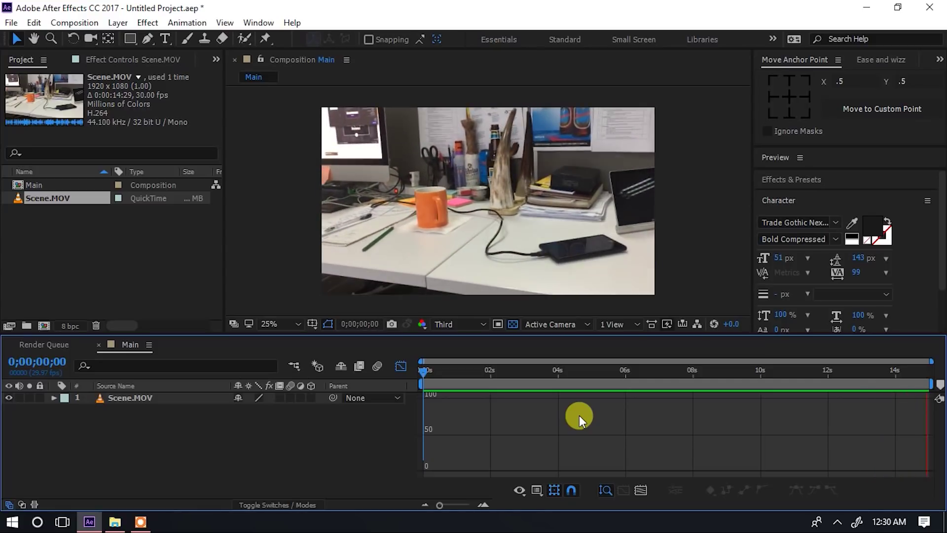
{"action": "key", "text": "space"}
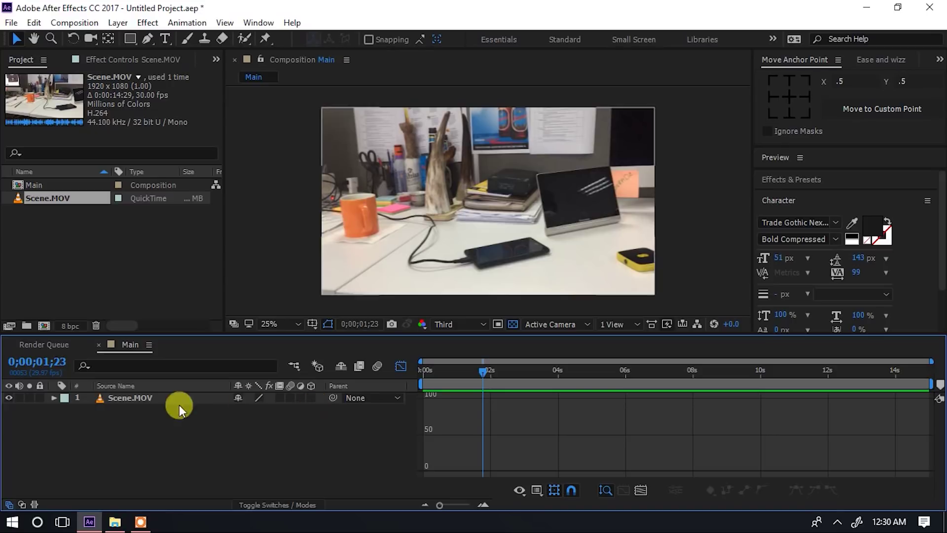
Find the 3D Camera Tracker effect with the search term "tracker" and apply it to the Scene.MOV layer.
{"action": "left_click", "coordinate": [147, 398]}
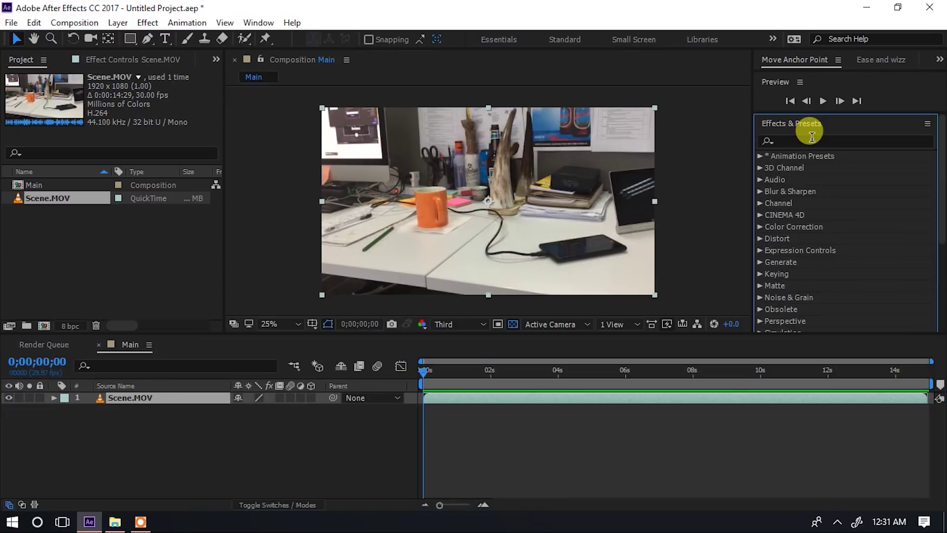
{"action": "left_click", "coordinate": [811, 137]}
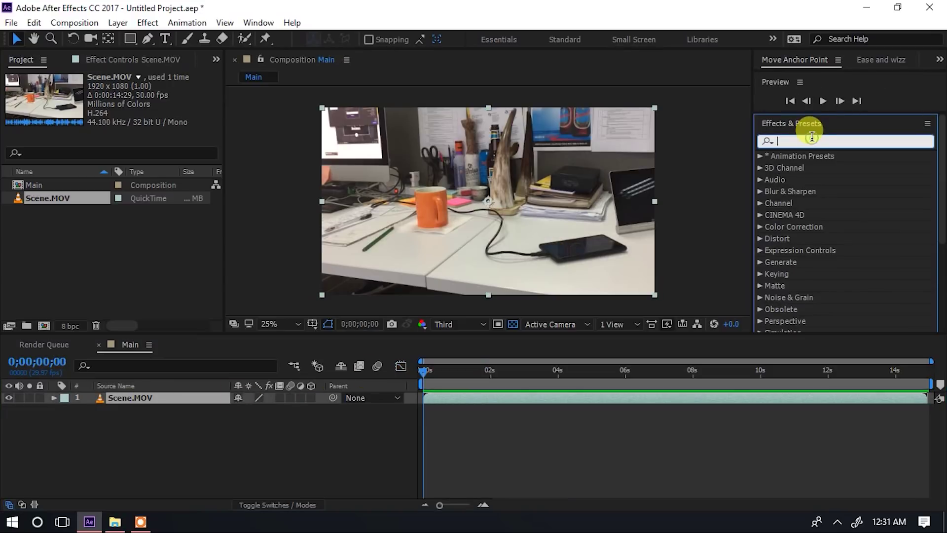
{"action": "type", "text": "tracker"}
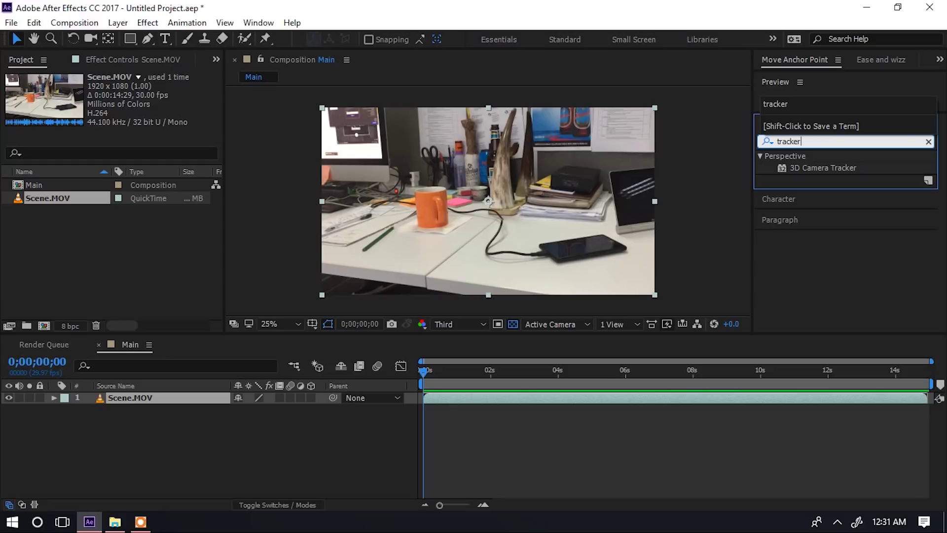
{"action": "left_click", "coordinate": [821, 169]}
{"action": "left_click_drag", "start_coordinate": [818, 169], "coordinate": [150, 399]}
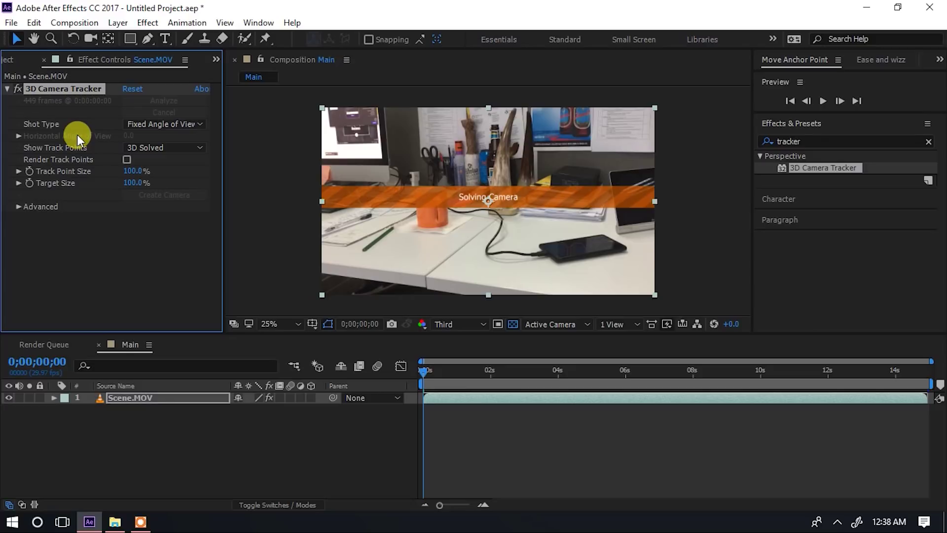
Display the solved track points on the footage by selecting Scene.MOV's 3D Camera Tracker effect.
{"action": "left_click", "coordinate": [113, 419]}
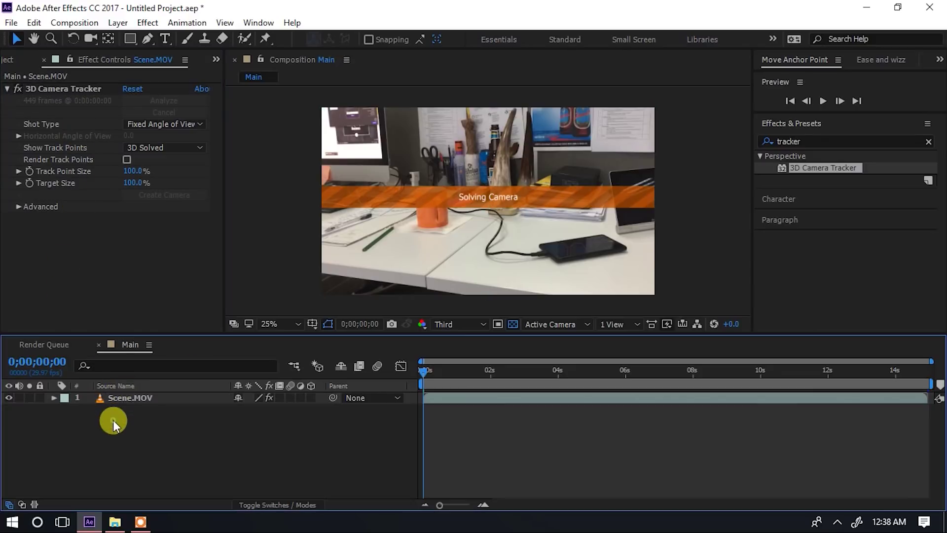
{"action": "left_click", "coordinate": [124, 398]}
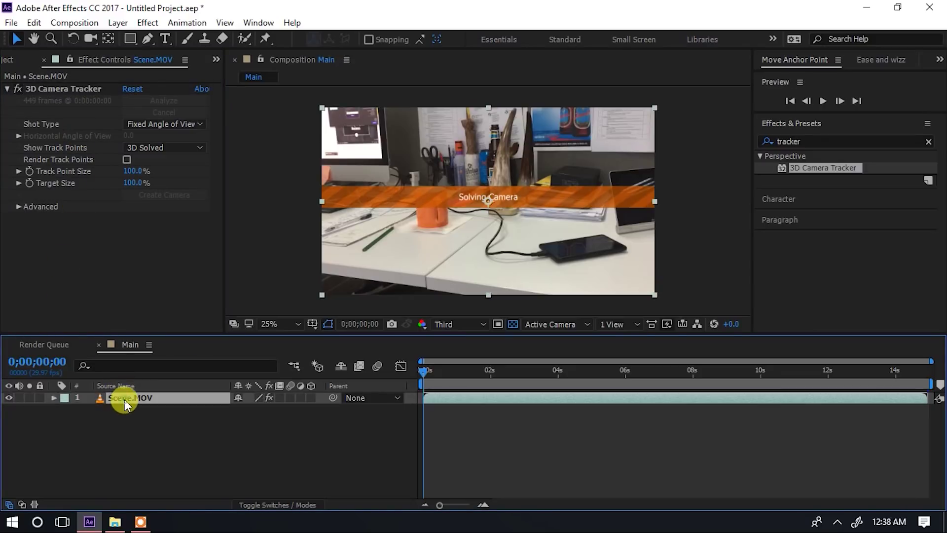
{"action": "left_click", "coordinate": [137, 436]}
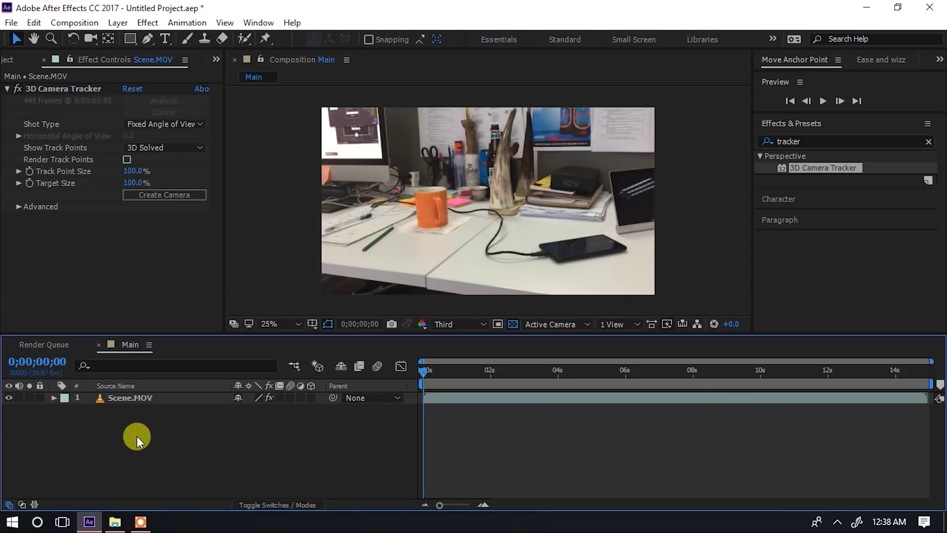
{"action": "left_click", "coordinate": [133, 402]}
{"action": "left_click", "coordinate": [61, 89]}
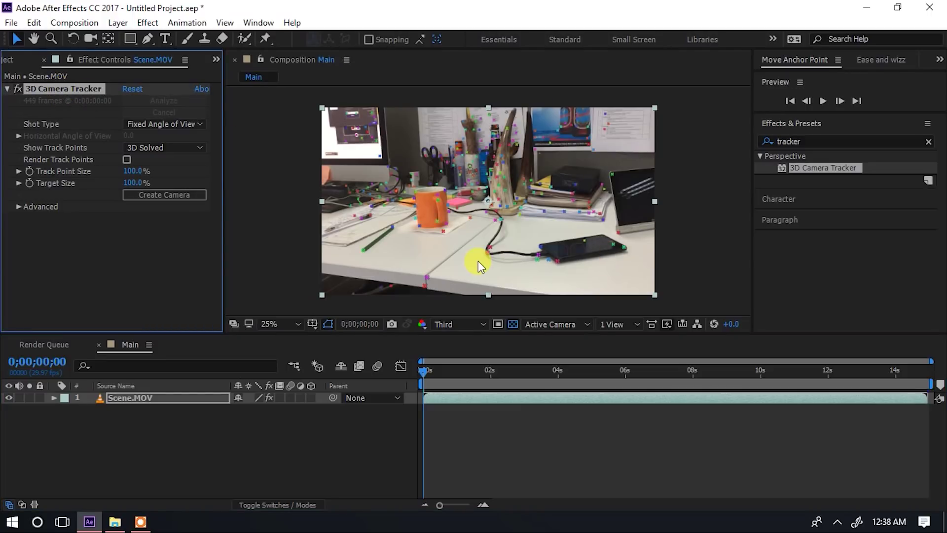
Examine the track points on the desk up close and at the start of the shot.
{"action": "key", "text": "period"}
{"action": "key", "text": "period"}
{"action": "key", "text": "period"}
{"action": "key", "text": "period"}
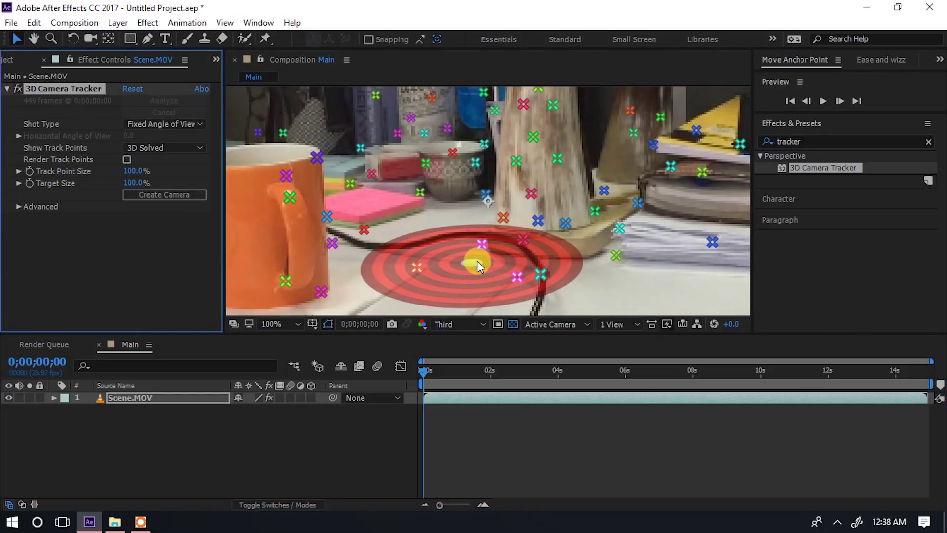
{"action": "scroll", "coordinate": [477, 260], "scroll_direction": "down", "scroll_amount": 2}
{"action": "scroll", "coordinate": [477, 261], "scroll_direction": "up", "scroll_amount": 3}
{"action": "scroll", "coordinate": [477, 261], "scroll_direction": "down", "scroll_amount": 1}
{"action": "scroll", "coordinate": [477, 260], "scroll_direction": "down", "scroll_amount": 1}
{"action": "left_click", "coordinate": [439, 369]}
{"action": "left_click_drag", "start_coordinate": [466, 369], "coordinate": [395, 368]}
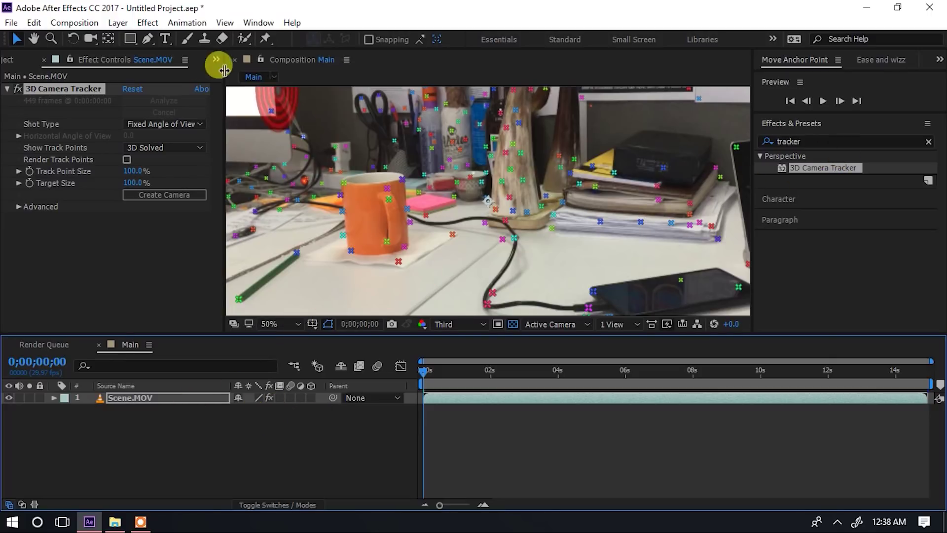
Add an adjustment layer above Scene.MOV and apply the Curves effect to it.
{"action": "left_click", "coordinate": [117, 23]}
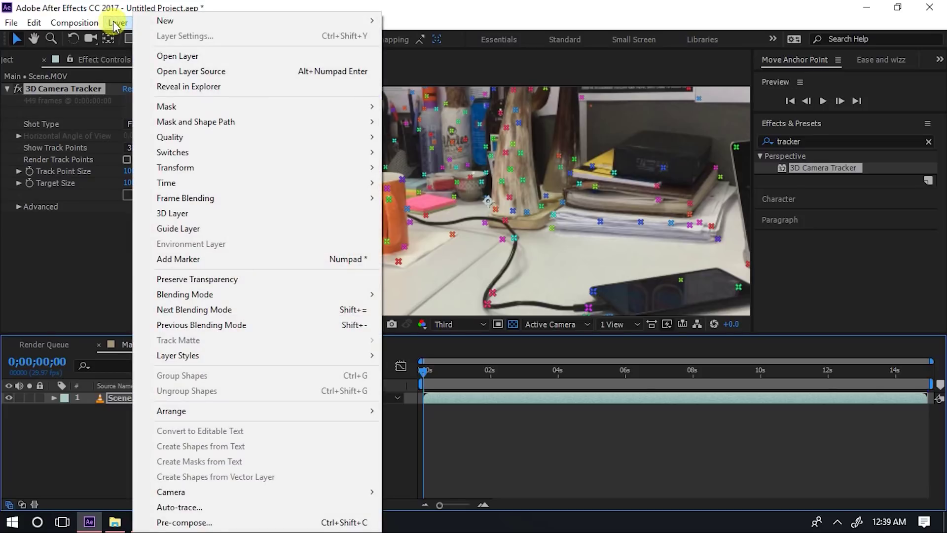
{"action": "mouse_move", "coordinate": [193, 21]}
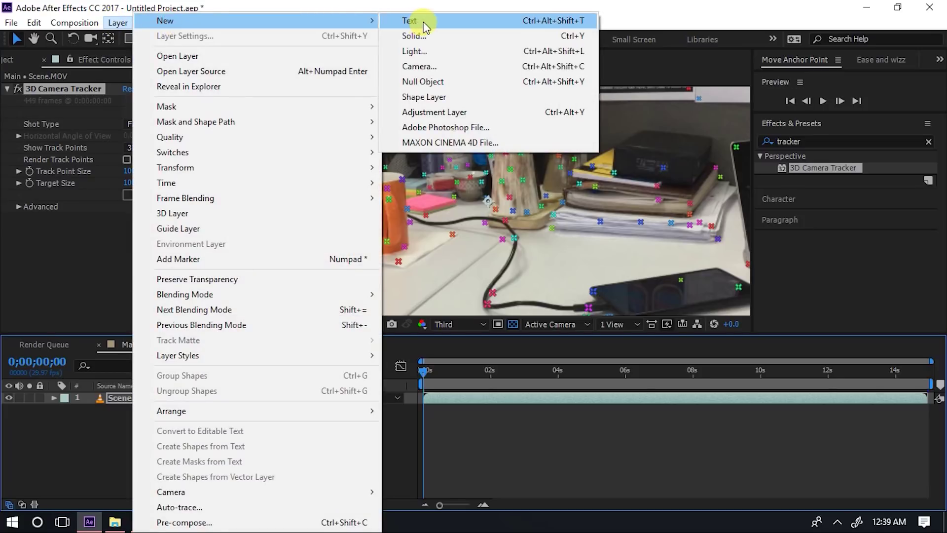
{"action": "left_click", "coordinate": [436, 113]}
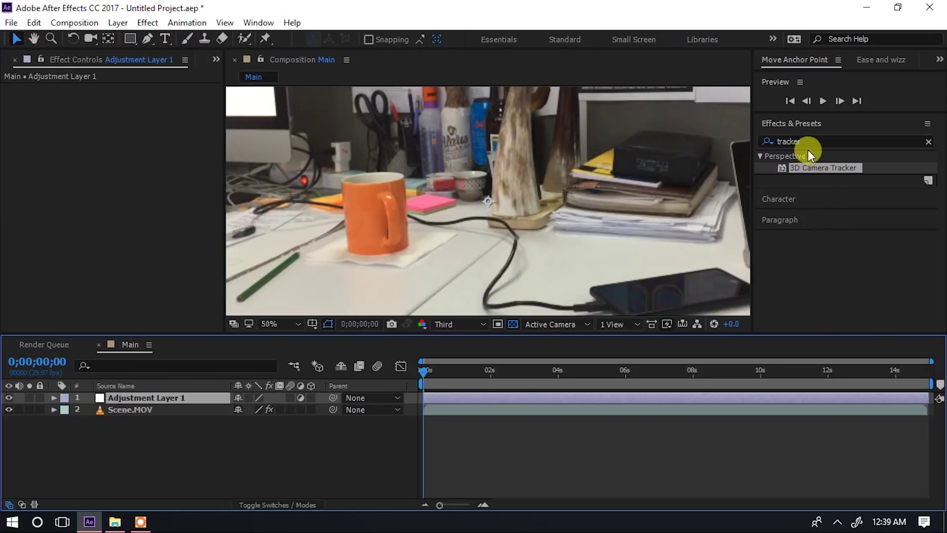
{"action": "double_click", "coordinate": [789, 141]}
{"action": "type", "text": "curves"}
{"action": "left_click_drag", "start_coordinate": [803, 202], "coordinate": [155, 398]}
Brighten the image by raising the midtones of the adjustment layer's RGB curve.
{"action": "left_click_drag", "start_coordinate": [132, 218], "coordinate": [135, 200]}
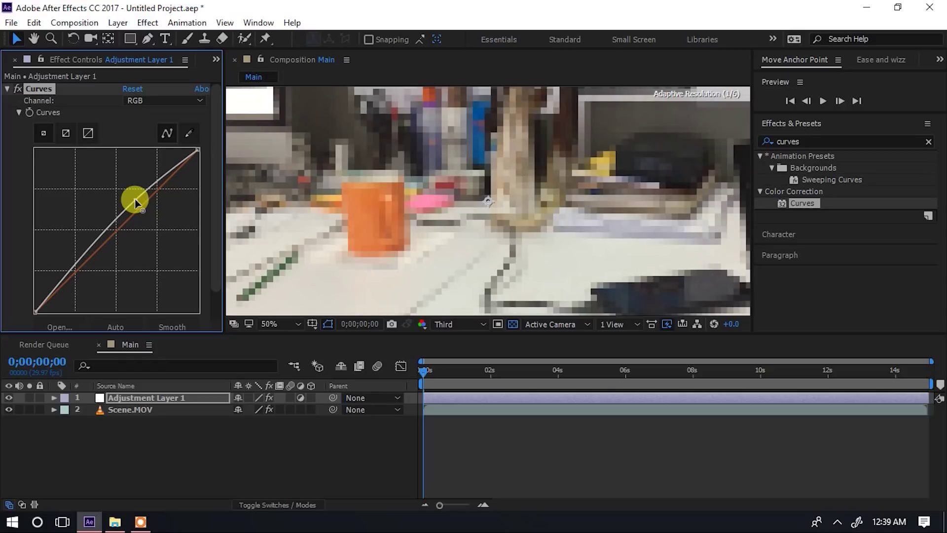
{"action": "scroll", "coordinate": [527, 269], "scroll_direction": "down", "scroll_amount": 1}
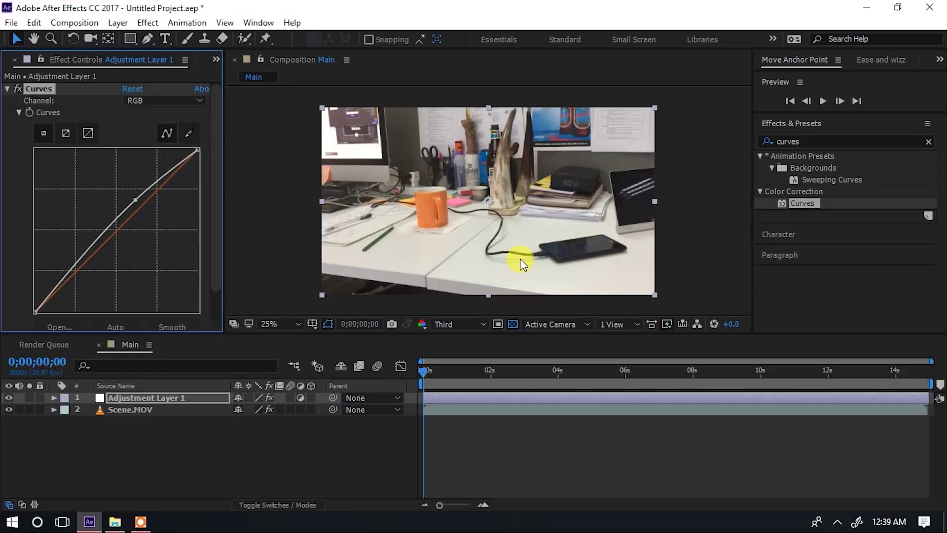
{"action": "left_click", "coordinate": [285, 220]}
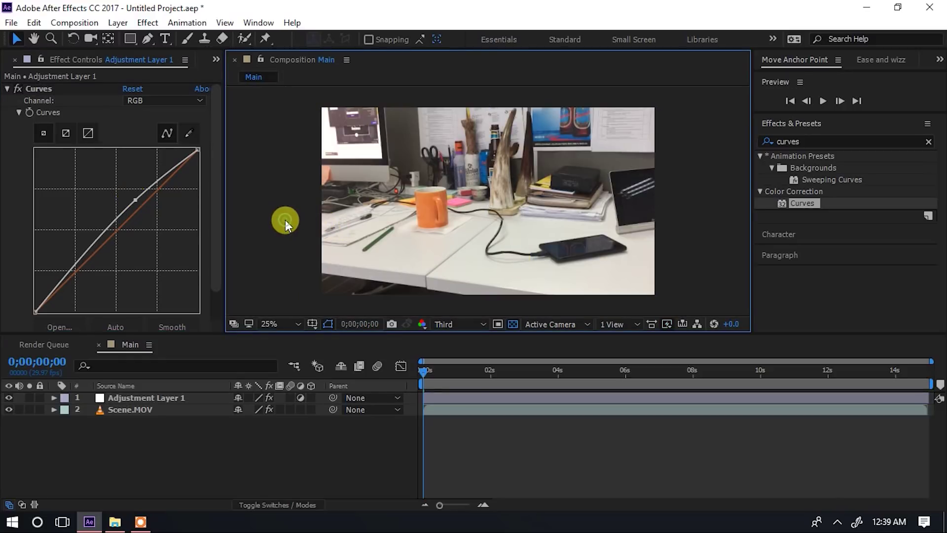
{"action": "left_click_drag", "start_coordinate": [131, 197], "coordinate": [128, 196]}
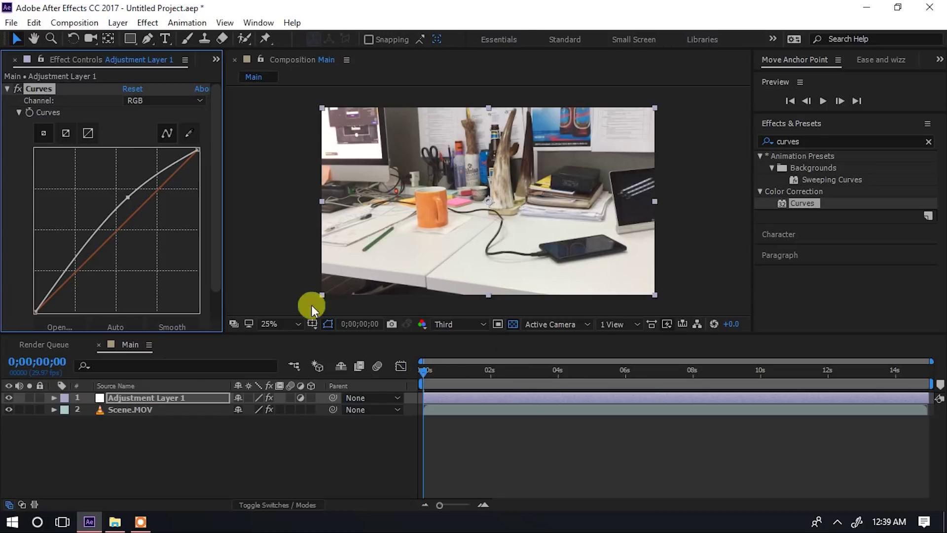
Reselect the 3D Camera Tracker effect on Scene.MOV to view the track points over the brightened footage.
{"action": "left_click", "coordinate": [150, 408]}
{"action": "left_click", "coordinate": [155, 431]}
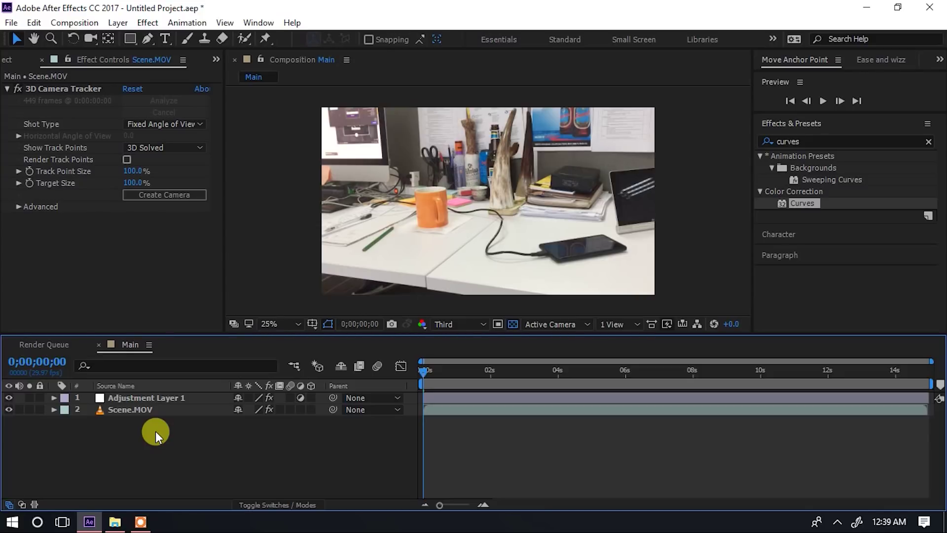
{"action": "left_click", "coordinate": [161, 409]}
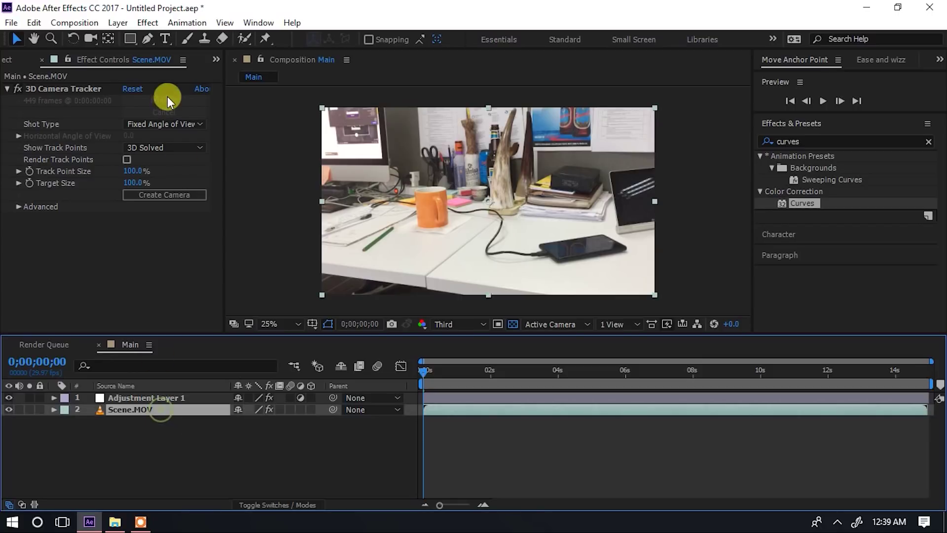
{"action": "left_click", "coordinate": [73, 93]}
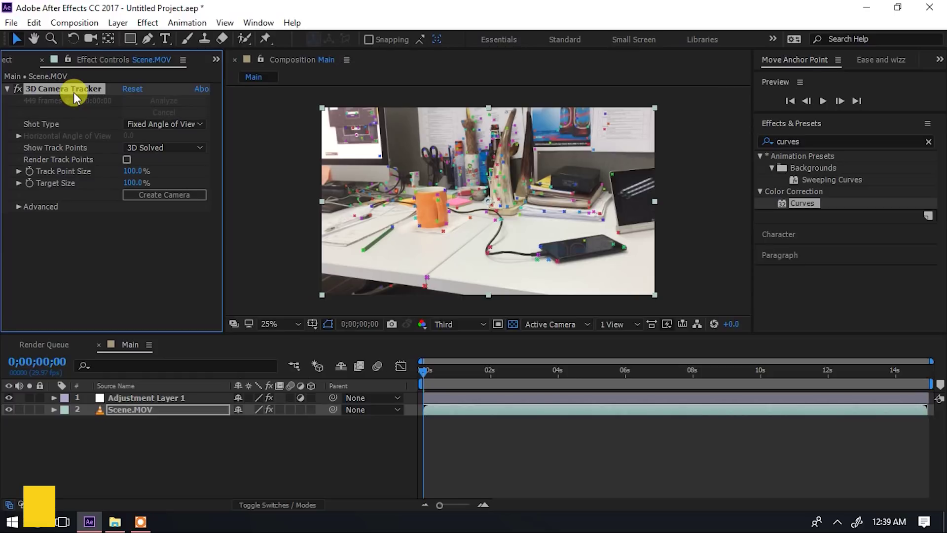
Create a new composition named 1st at 1920 x 1080 px, 29.97 fps and 15 seconds long.
{"action": "left_click", "coordinate": [90, 26]}
{"action": "left_click", "coordinate": [99, 36]}
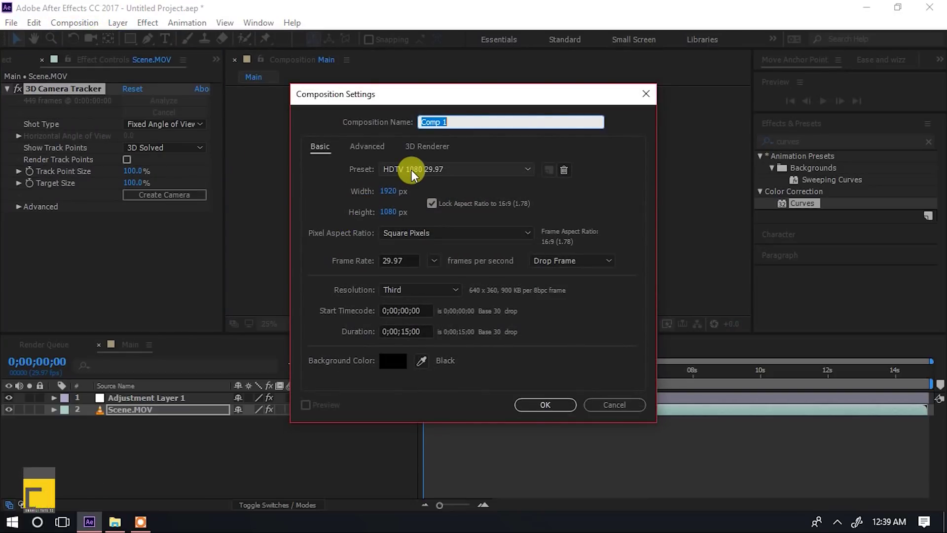
{"action": "type", "text": "1st"}
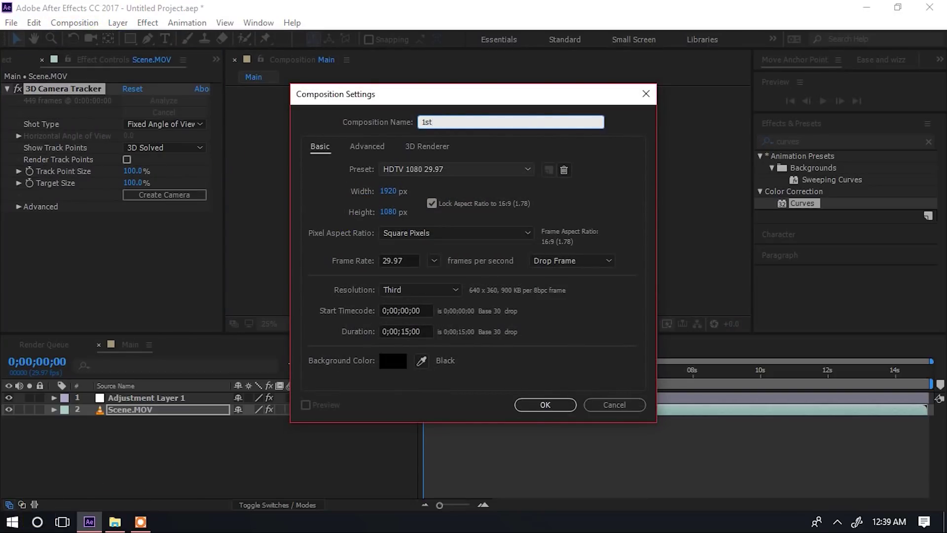
{"action": "left_click", "coordinate": [547, 405]}
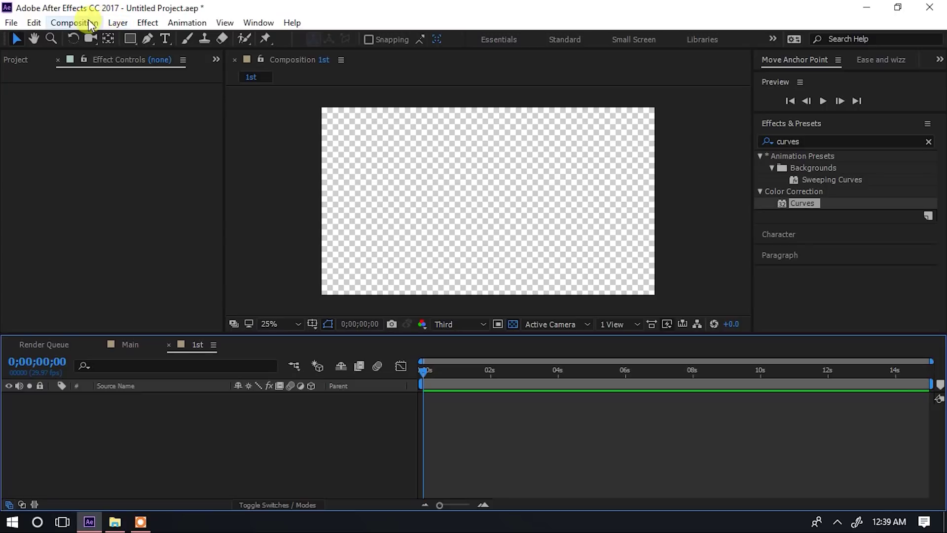
Create a gray solid layer named BG at 1920 x 1080 px in the 1st composition.
{"action": "left_click", "coordinate": [117, 23]}
{"action": "mouse_move", "coordinate": [185, 20]}
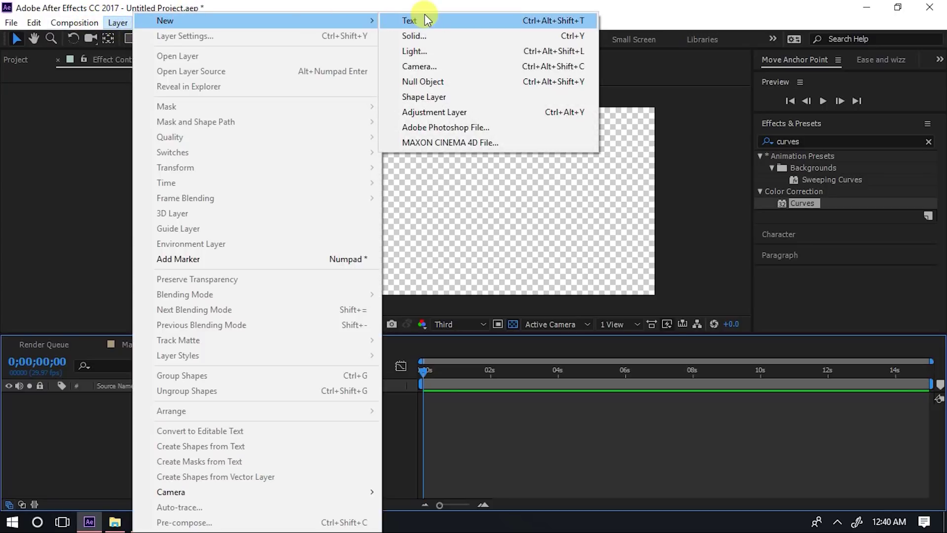
{"action": "left_click", "coordinate": [414, 37]}
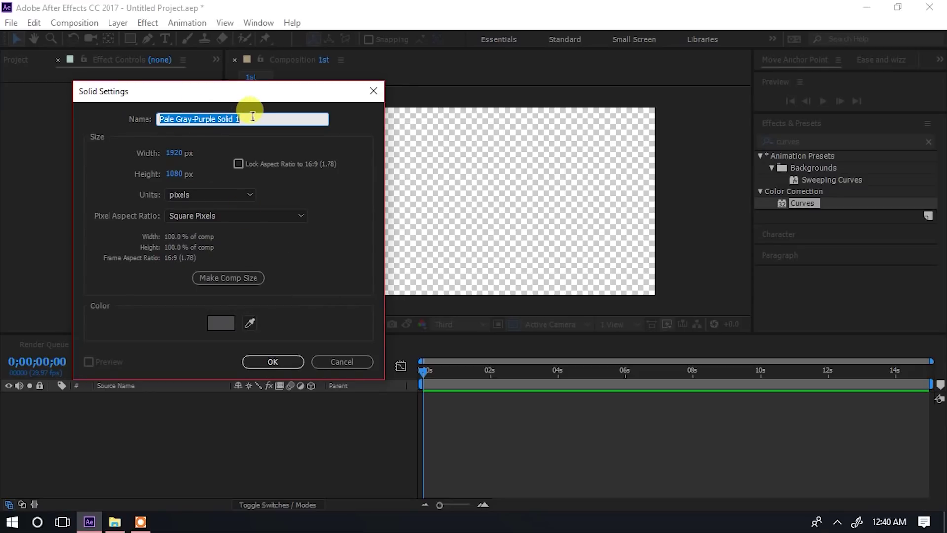
{"action": "type", "text": "BG"}
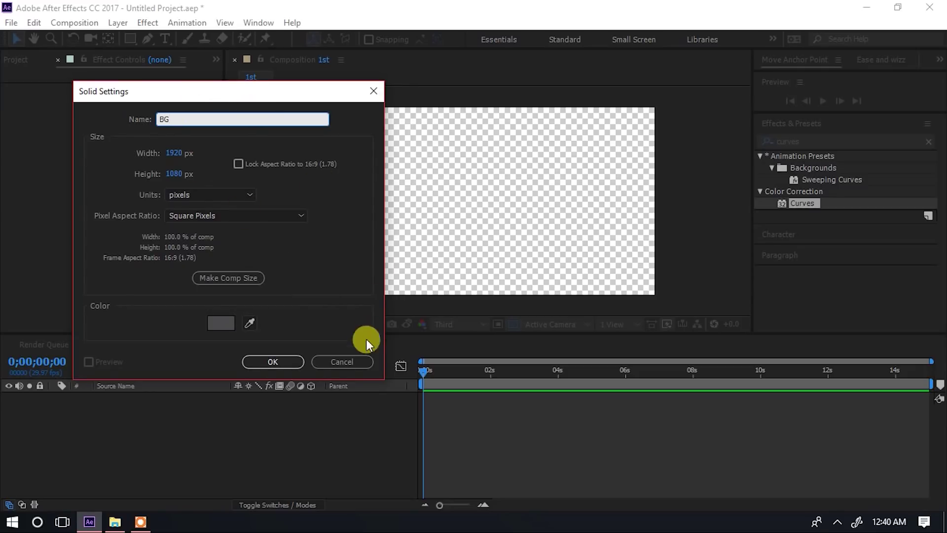
{"action": "left_click", "coordinate": [274, 365]}
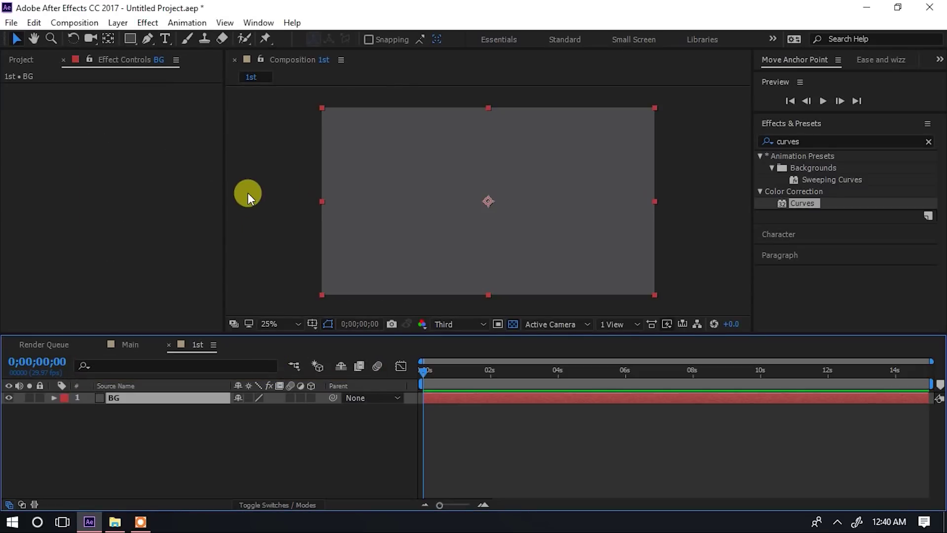
Set up the Pen tool for a new shape with no fill and a solid white 5 px stroke.
{"action": "key", "text": "period"}
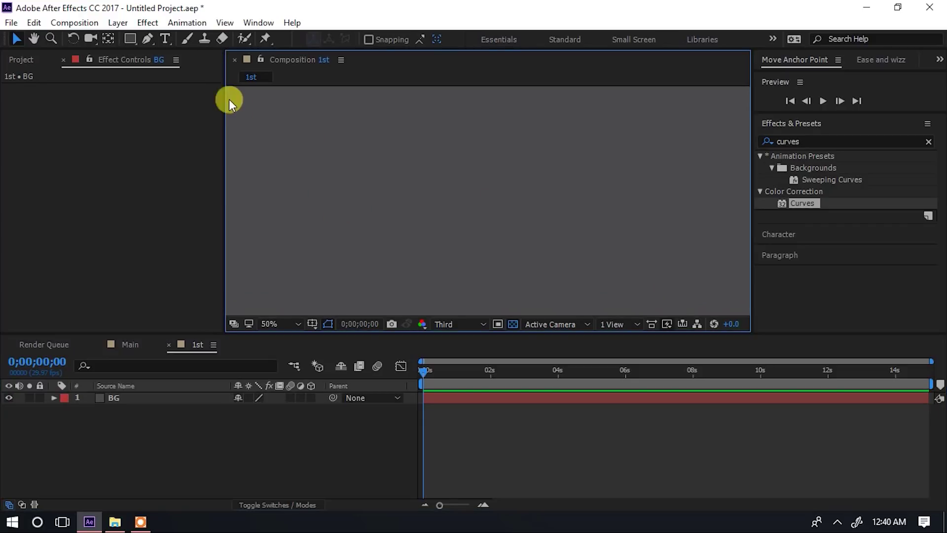
{"action": "left_click", "coordinate": [148, 415]}
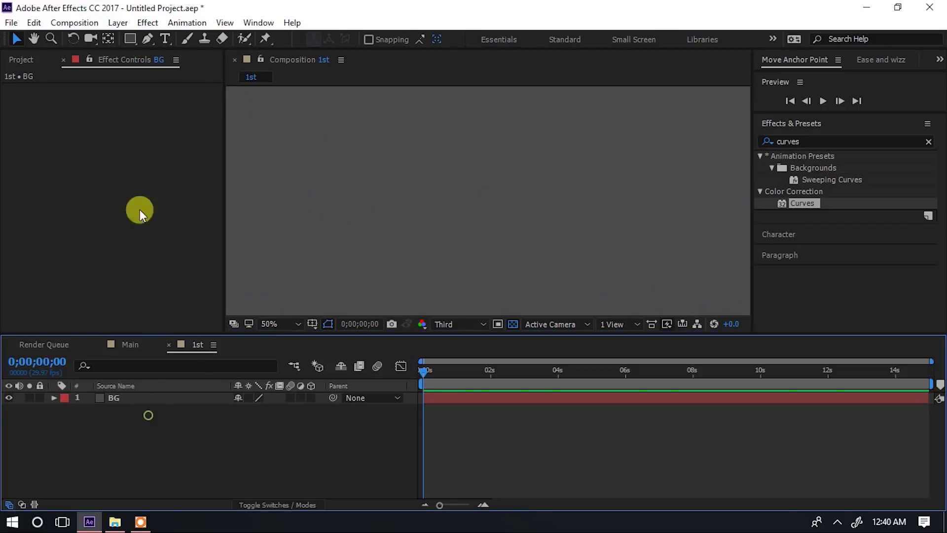
{"action": "left_click", "coordinate": [146, 38]}
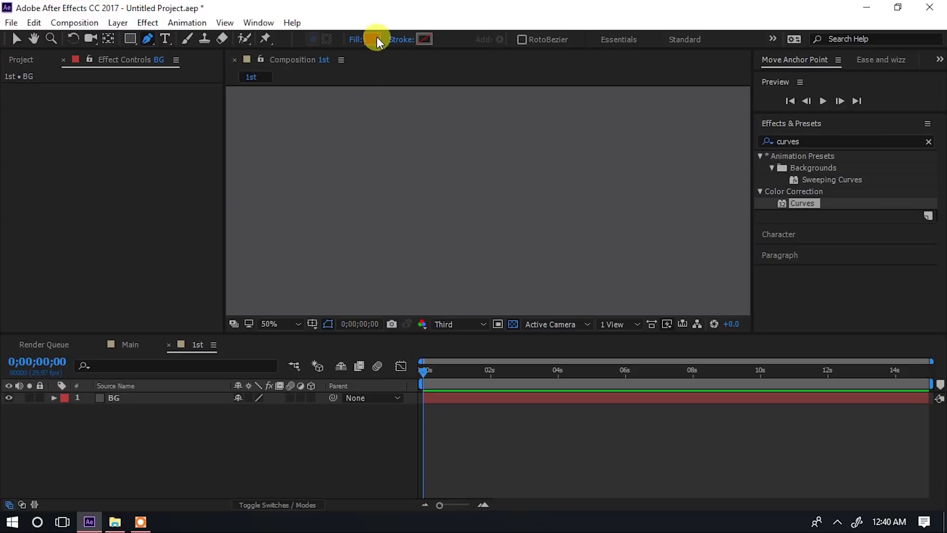
{"action": "left_click", "coordinate": [357, 42]}
{"action": "left_click", "coordinate": [403, 222]}
{"action": "left_click", "coordinate": [448, 301]}
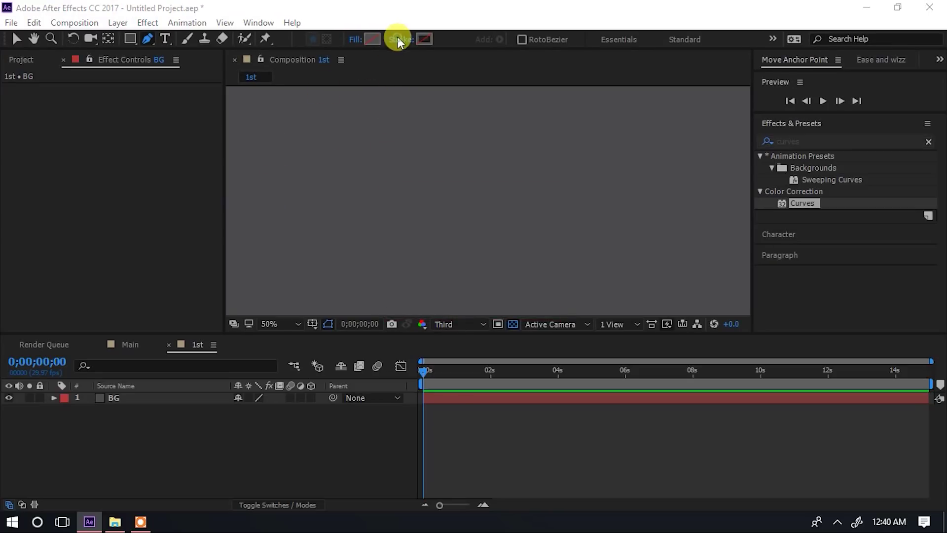
{"action": "left_click", "coordinate": [410, 41]}
{"action": "left_click", "coordinate": [418, 225]}
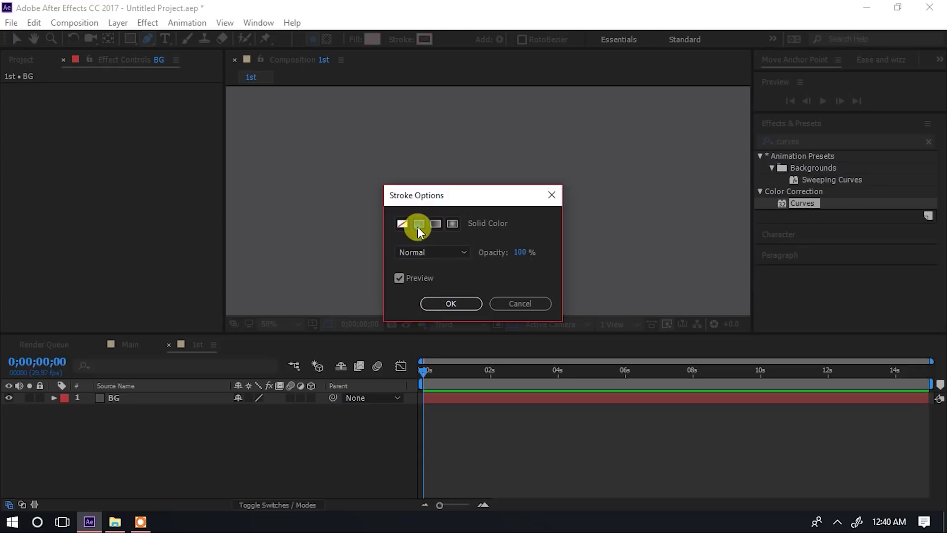
{"action": "left_click", "coordinate": [434, 303]}
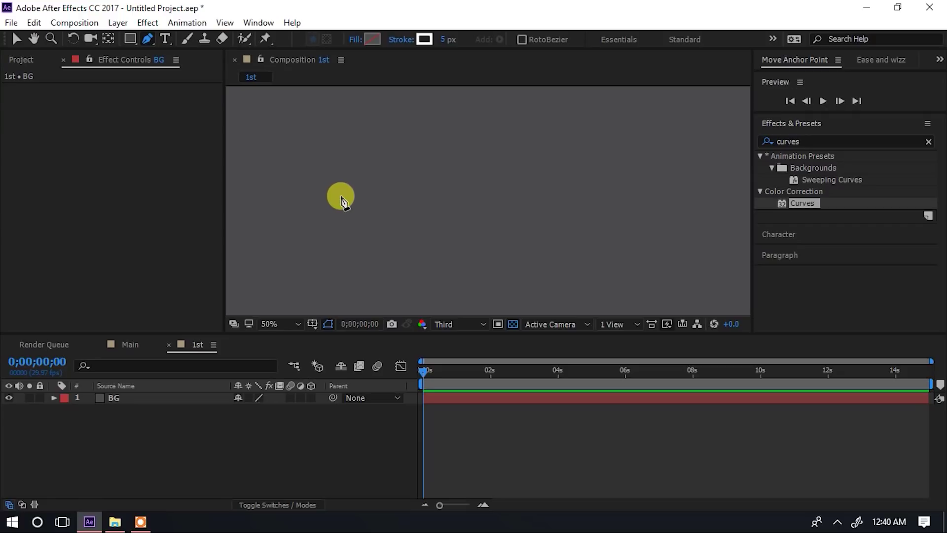
Draw an open pointer path: a downward V whose longer arm ends in a straight horizontal line running back past the V.
{"action": "left_click", "coordinate": [340, 195]}
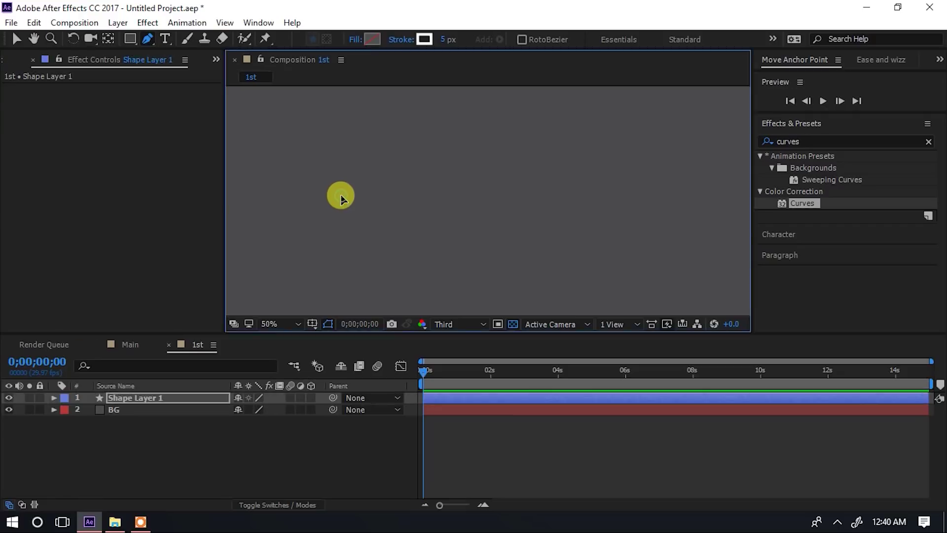
{"action": "left_click", "coordinate": [356, 231]}
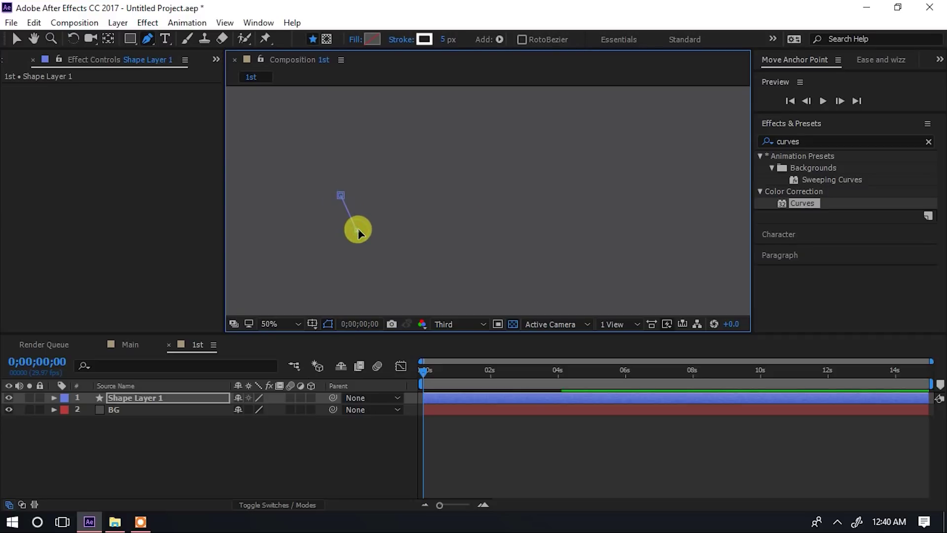
{"action": "left_click", "coordinate": [374, 185]}
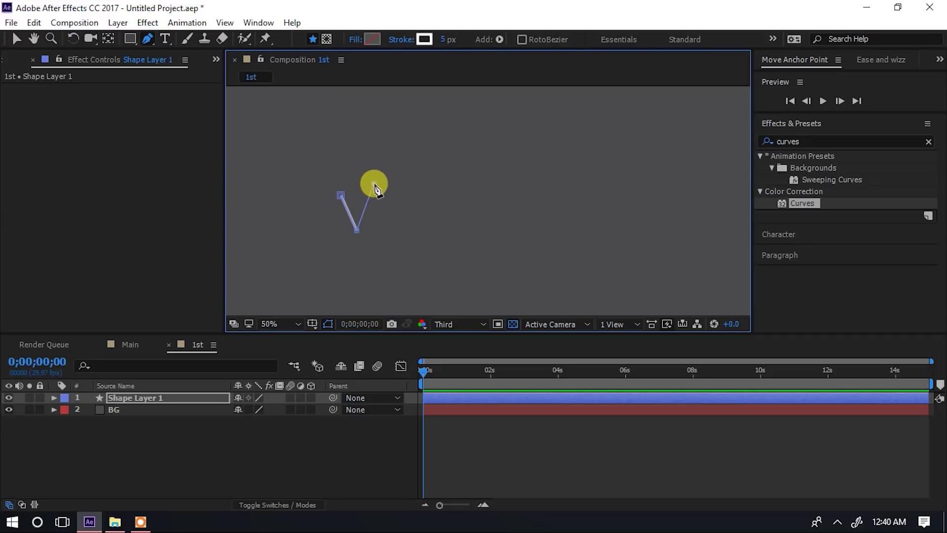
{"action": "left_click", "coordinate": [312, 180]}
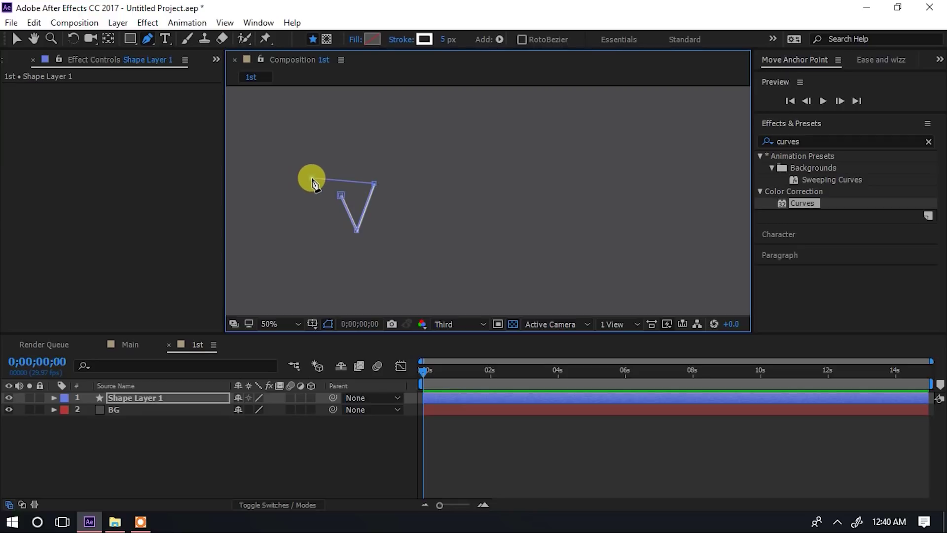
{"action": "key", "text": "ctrl+z"}
{"action": "left_click", "coordinate": [312, 183]}
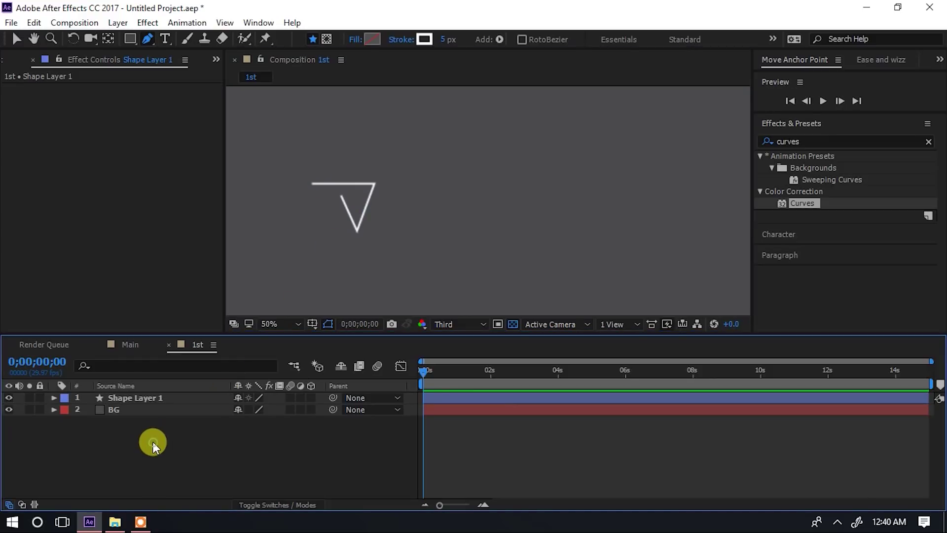
Rename the pointer shape layer as L1.
{"action": "right_click", "coordinate": [145, 397]}
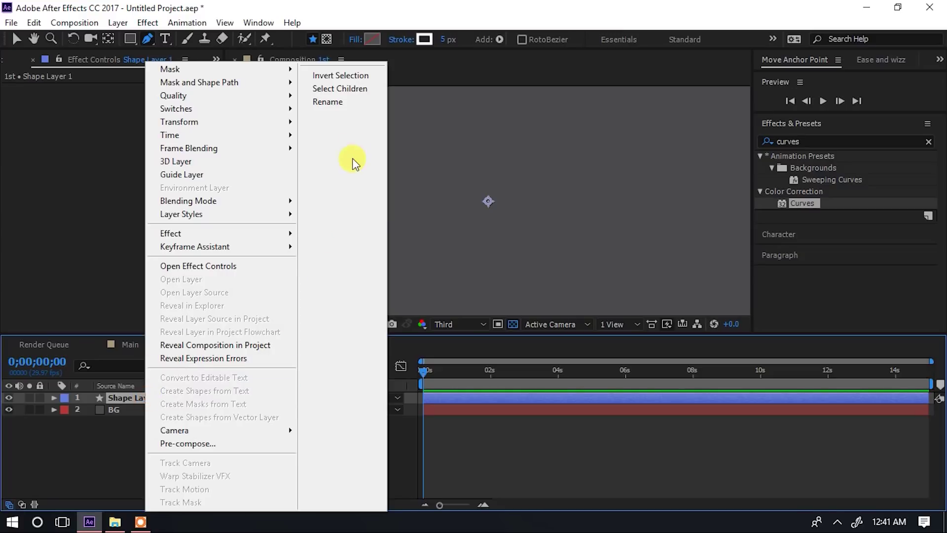
{"action": "left_click", "coordinate": [345, 102]}
{"action": "type", "text": "L1"}
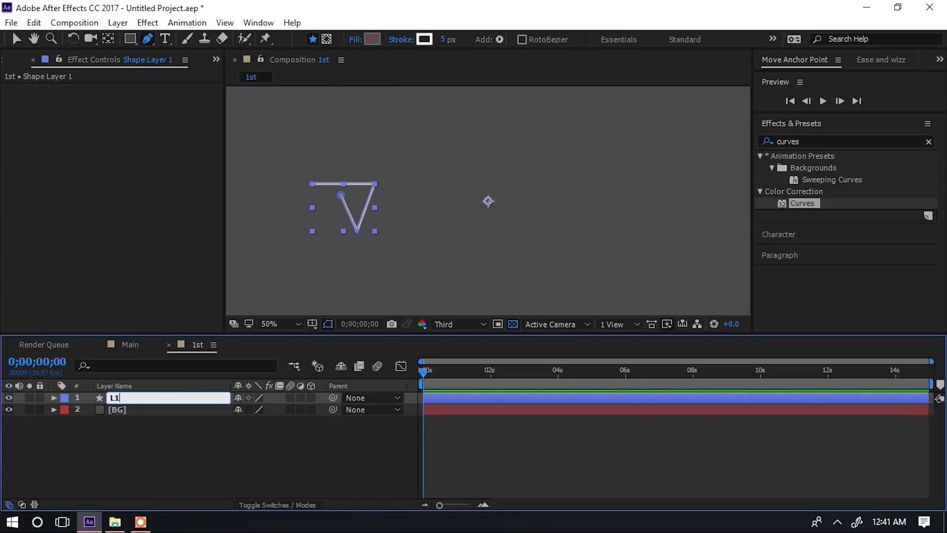
{"action": "key", "text": "Return"}
{"action": "left_click", "coordinate": [192, 440]}
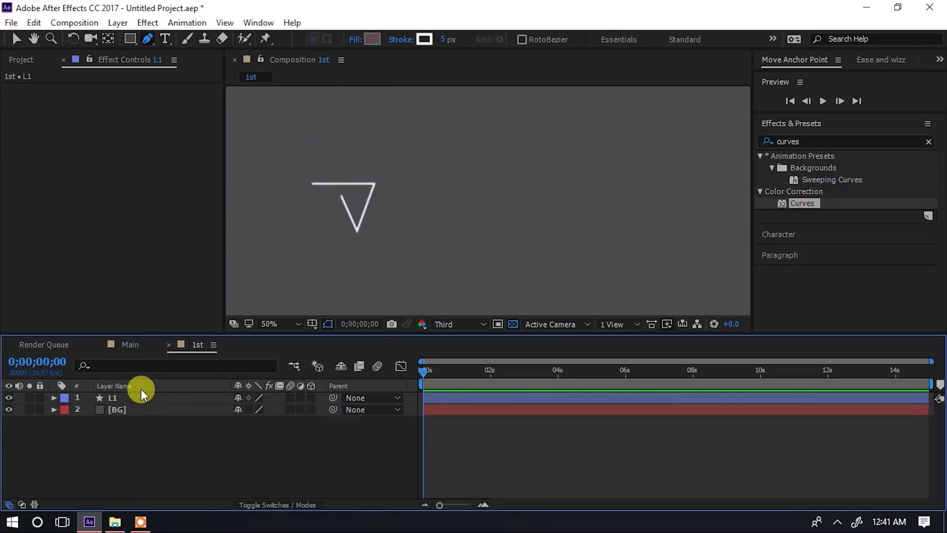
Draw a separate open frame path starting just below L1's horizontal line, wrapping up around its free end, across and partway down.
{"action": "left_click", "coordinate": [151, 37]}
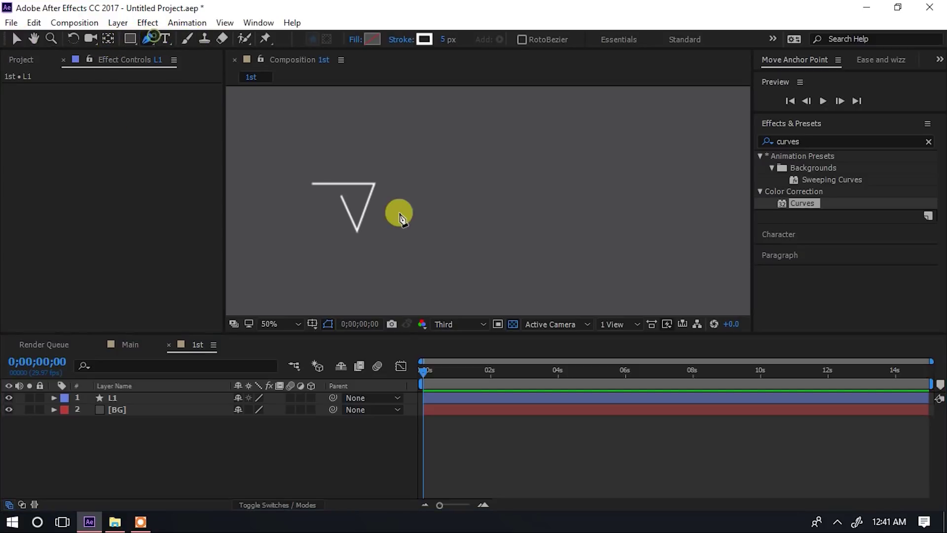
{"action": "left_click", "coordinate": [363, 189]}
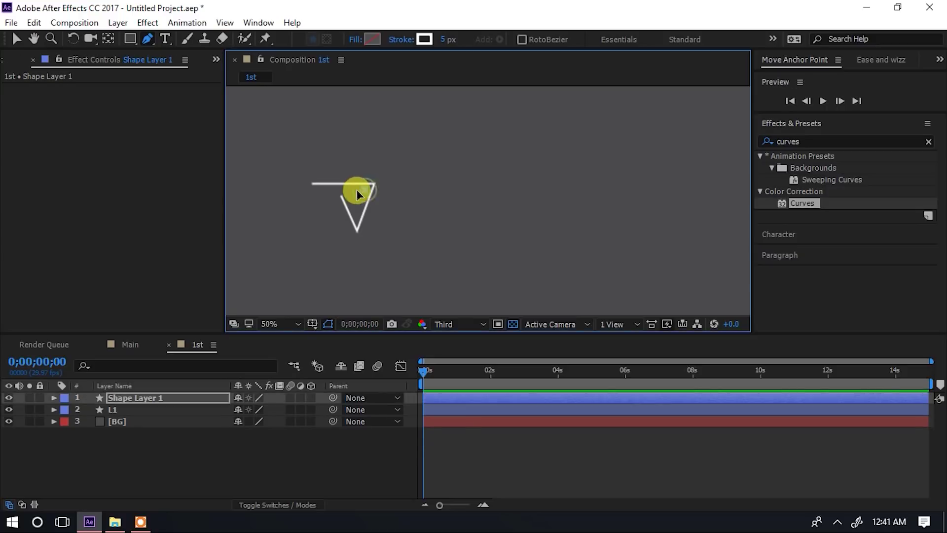
{"action": "left_click", "coordinate": [306, 189]}
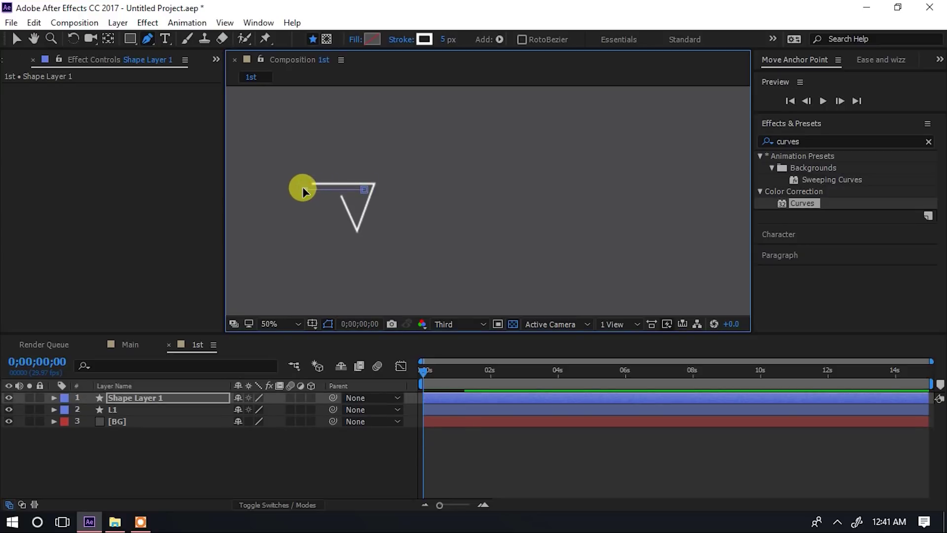
{"action": "left_click", "coordinate": [305, 147]}
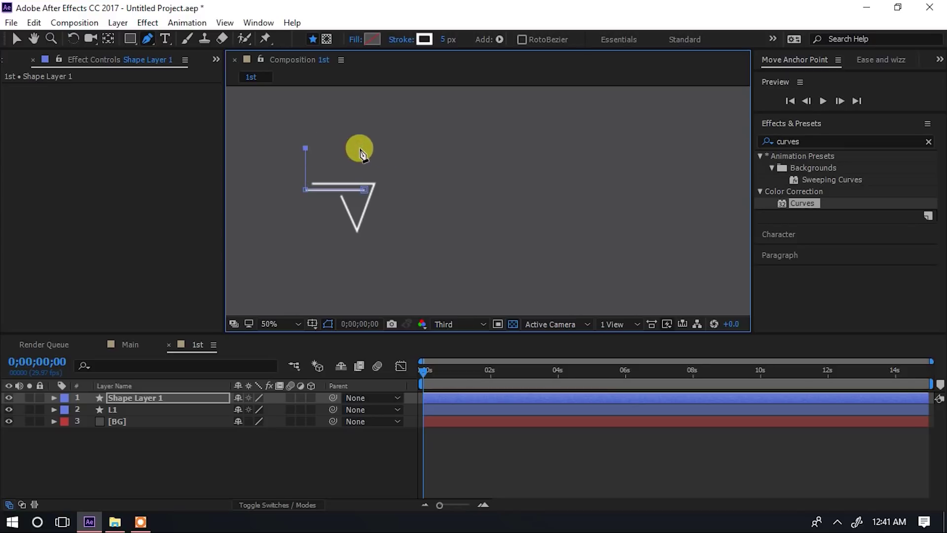
{"action": "left_click", "coordinate": [481, 148]}
{"action": "left_click", "coordinate": [481, 186]}
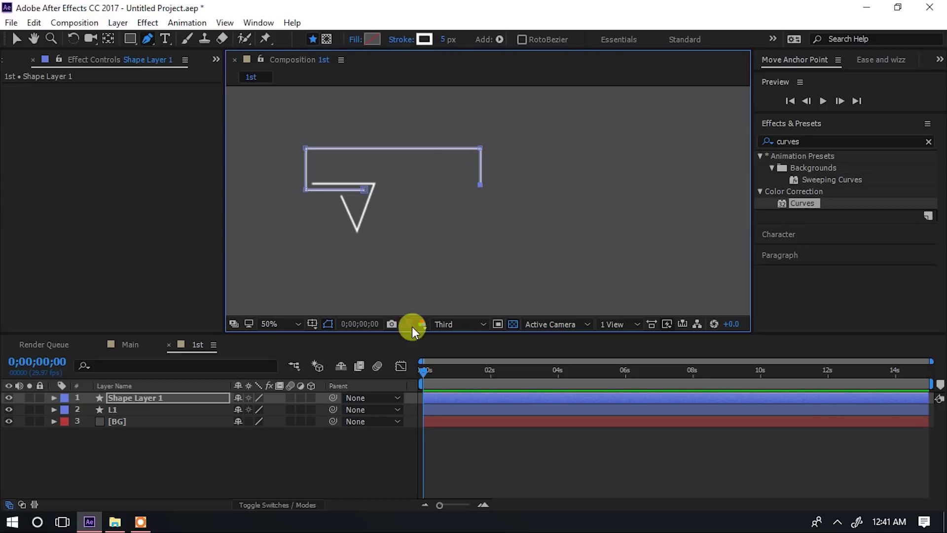
{"action": "left_click", "coordinate": [250, 451]}
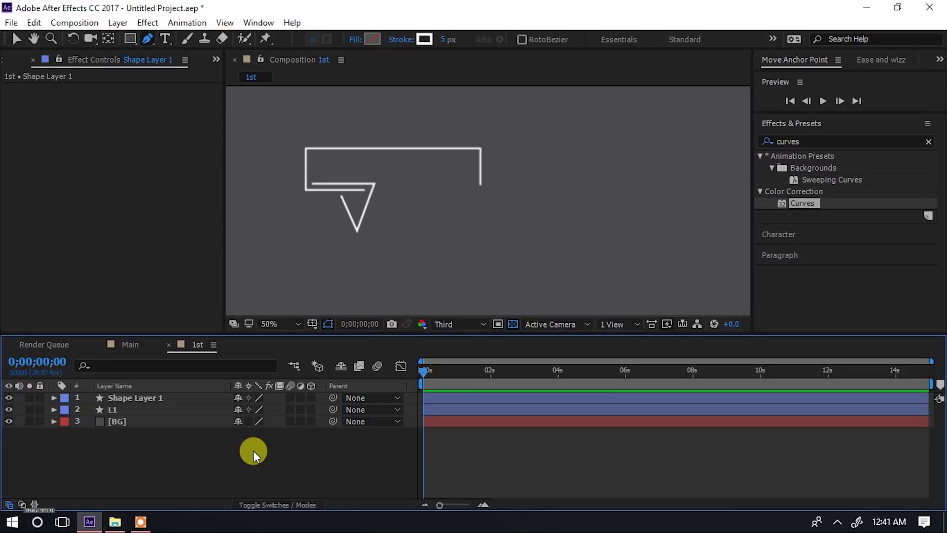
Rename the frame shape layer as L2.
{"action": "left_click", "coordinate": [141, 398]}
{"action": "right_click", "coordinate": [141, 398]}
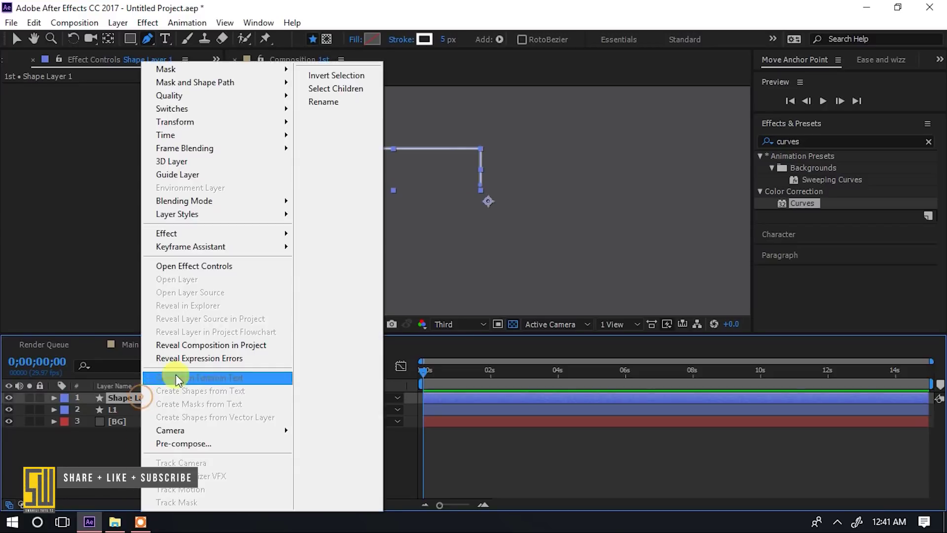
{"action": "left_click", "coordinate": [319, 103]}
{"action": "type", "text": "L2"}
{"action": "key", "text": "Return"}
{"action": "left_click", "coordinate": [201, 455]}
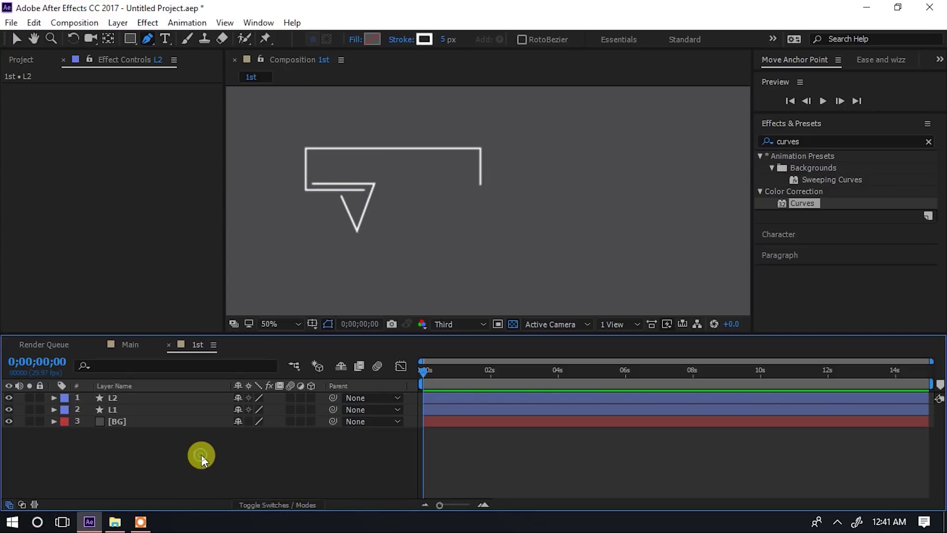
Draw a rectangle with a white FFFFFF fill and no stroke inside the L2 frame, on its own shape layer.
{"action": "left_click", "coordinate": [149, 448]}
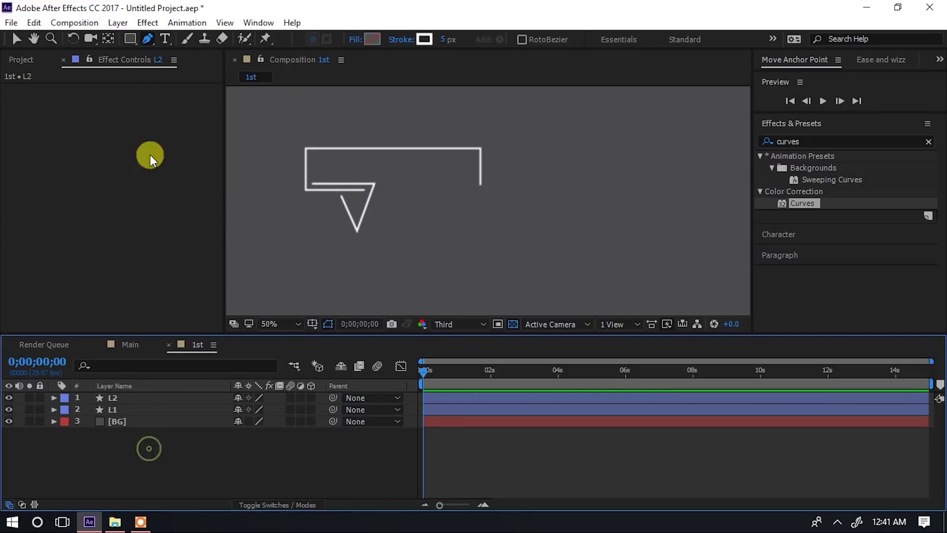
{"action": "left_click", "coordinate": [128, 38]}
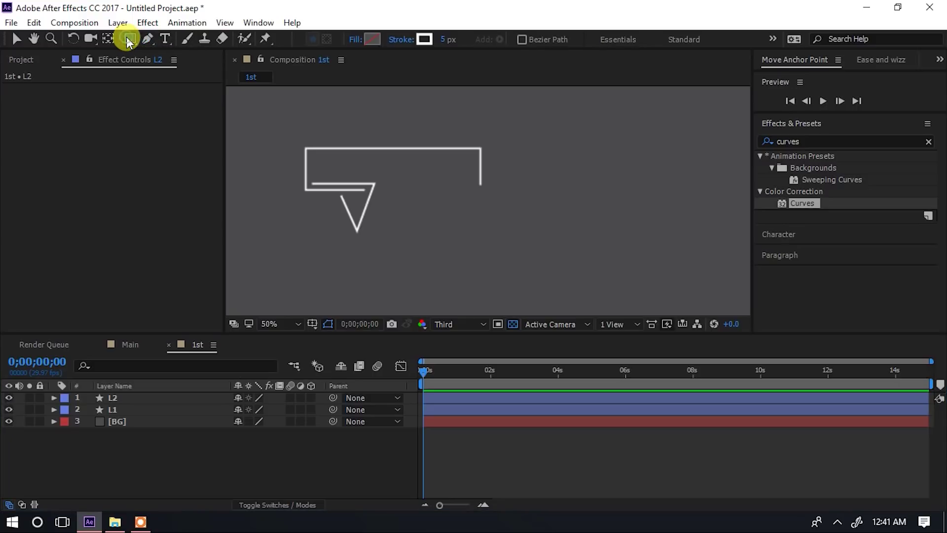
{"action": "left_click", "coordinate": [400, 39]}
{"action": "left_click", "coordinate": [402, 223]}
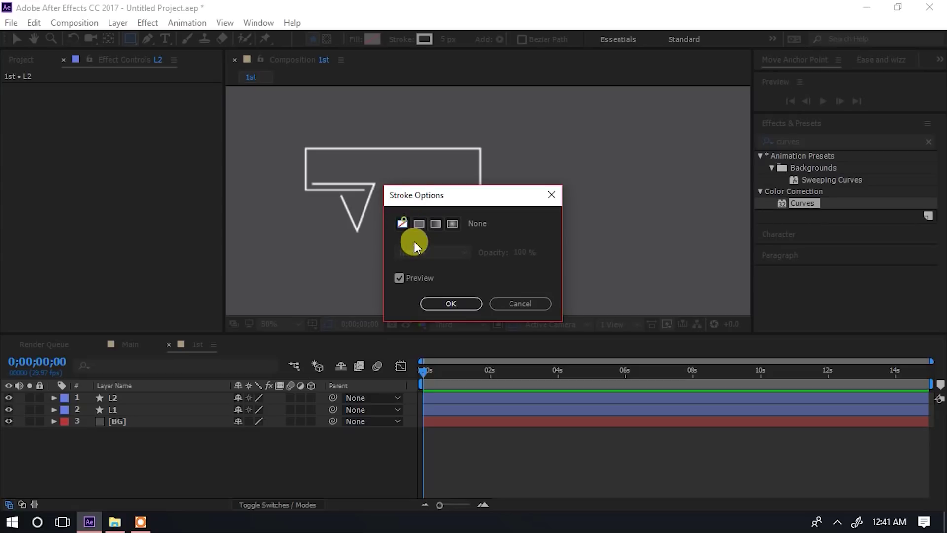
{"action": "key", "text": "Return"}
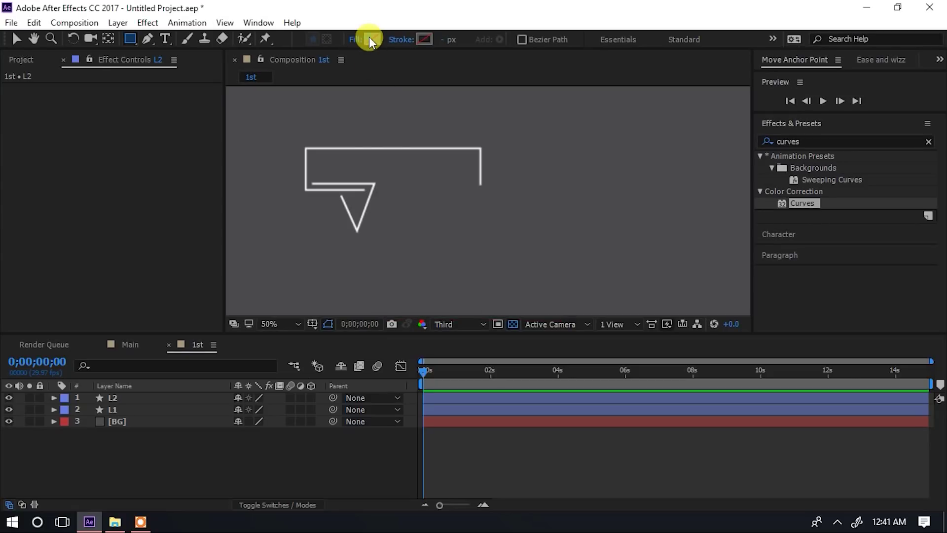
{"action": "left_click", "coordinate": [371, 39]}
{"action": "left_click_drag", "start_coordinate": [25, 158], "coordinate": [37, 142]}
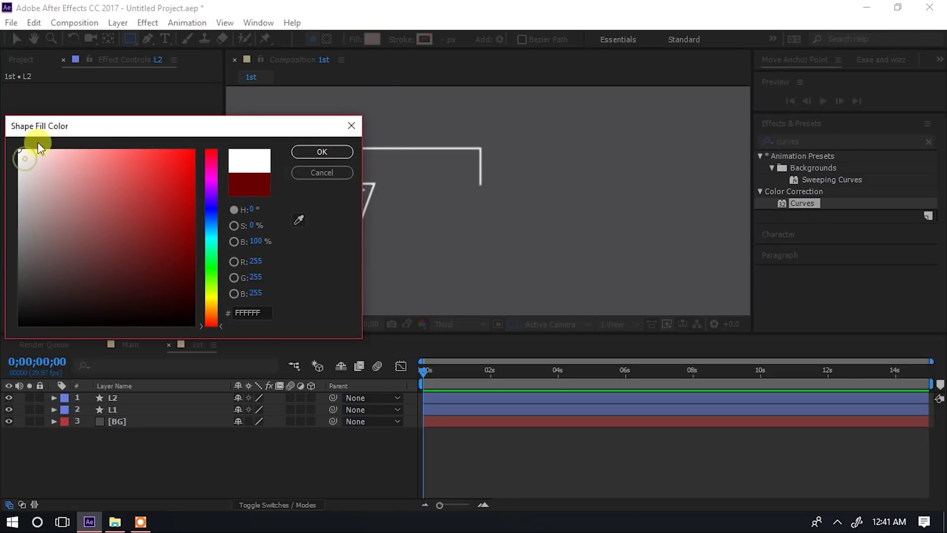
{"action": "left_click", "coordinate": [322, 152]}
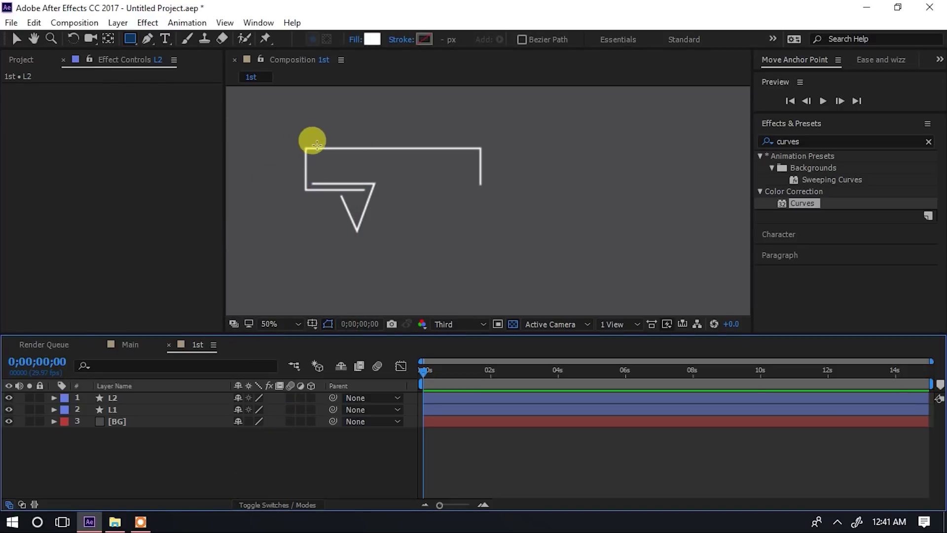
{"action": "mouse_move", "coordinate": [310, 154]}
{"action": "left_mouse_down"}
{"action": "mouse_move", "coordinate": [488, 200]}
{"action": "mouse_move", "coordinate": [476, 181]}
{"action": "left_mouse_up"}
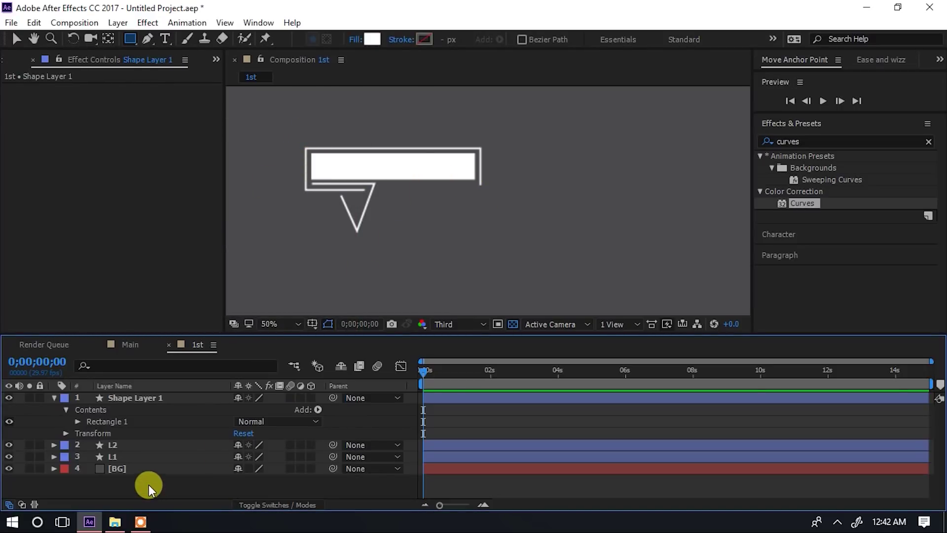
{"action": "left_click", "coordinate": [124, 456]}
{"action": "key", "text": "Return"}
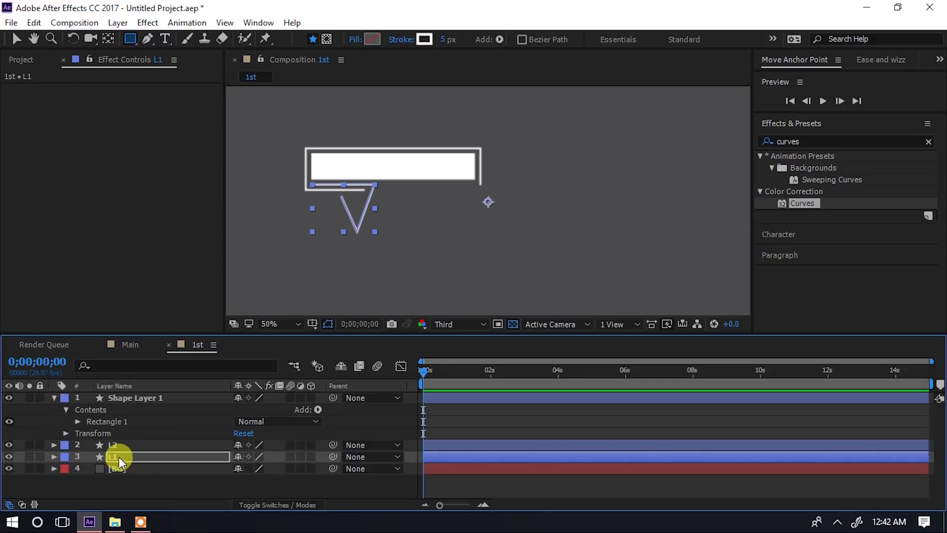
{"action": "left_click", "coordinate": [147, 489]}
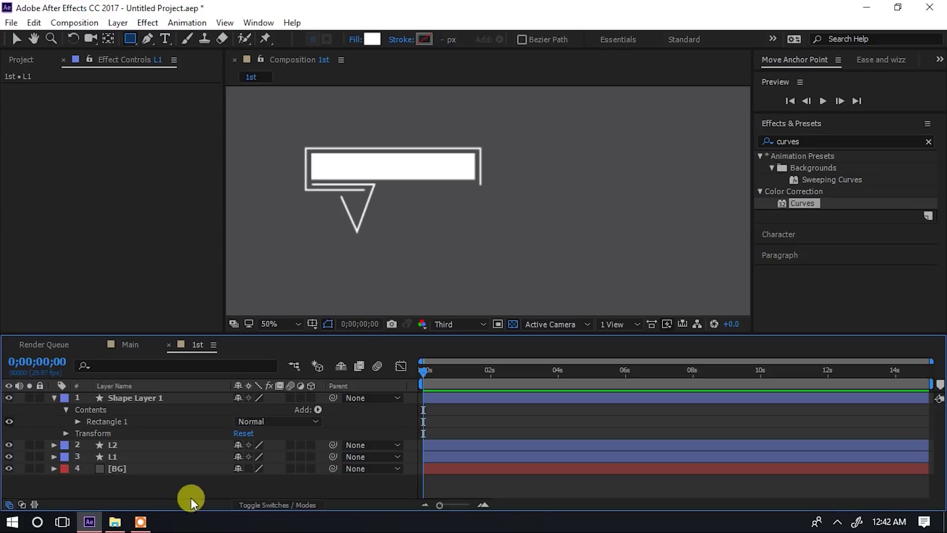
Shorten the free vertical end of the L2 frame path so it stops level with the white box's lower edge.
{"action": "left_click", "coordinate": [165, 493]}
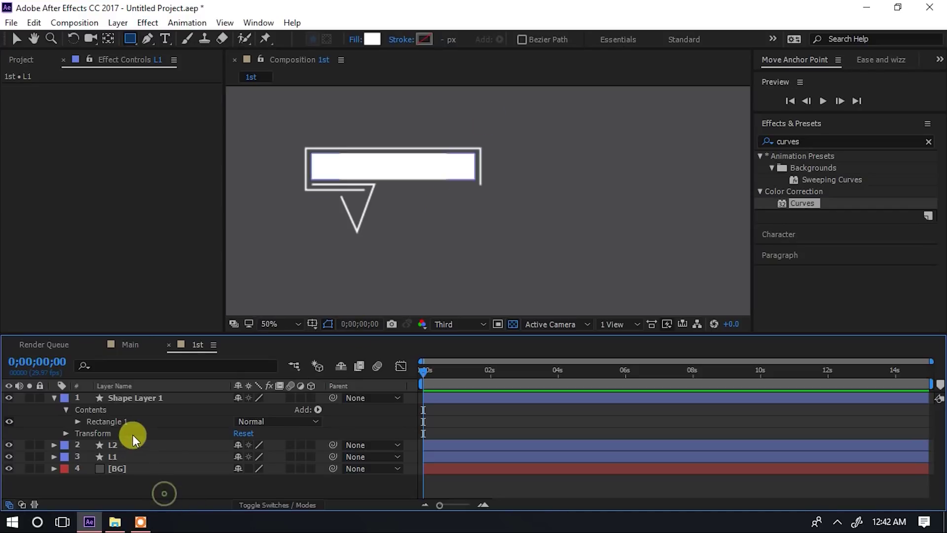
{"action": "left_click", "coordinate": [55, 397]}
{"action": "left_click", "coordinate": [117, 411]}
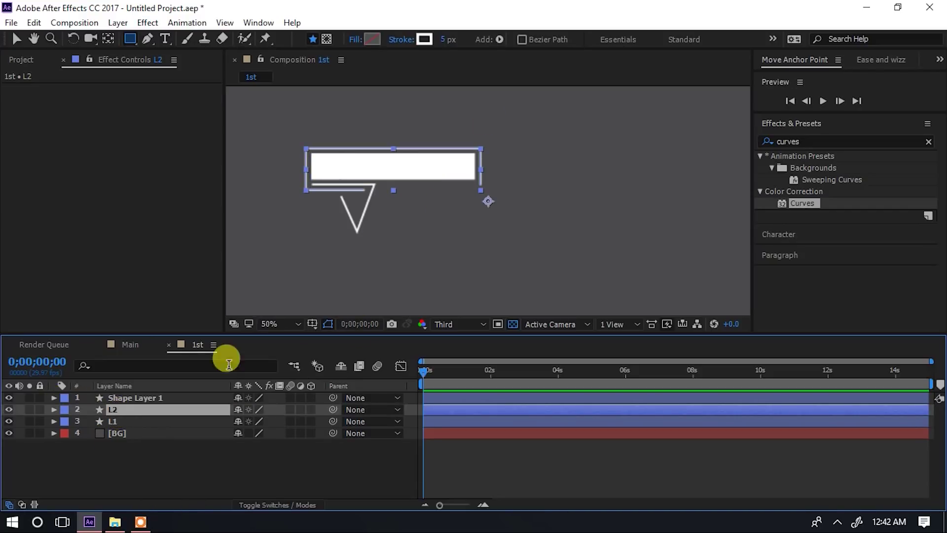
{"action": "left_click", "coordinate": [147, 39]}
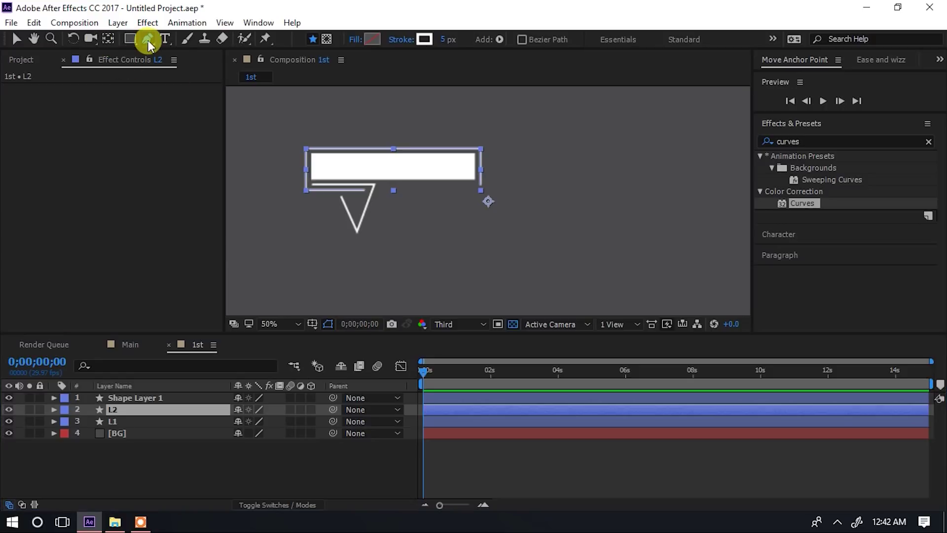
{"action": "left_click", "coordinate": [482, 193]}
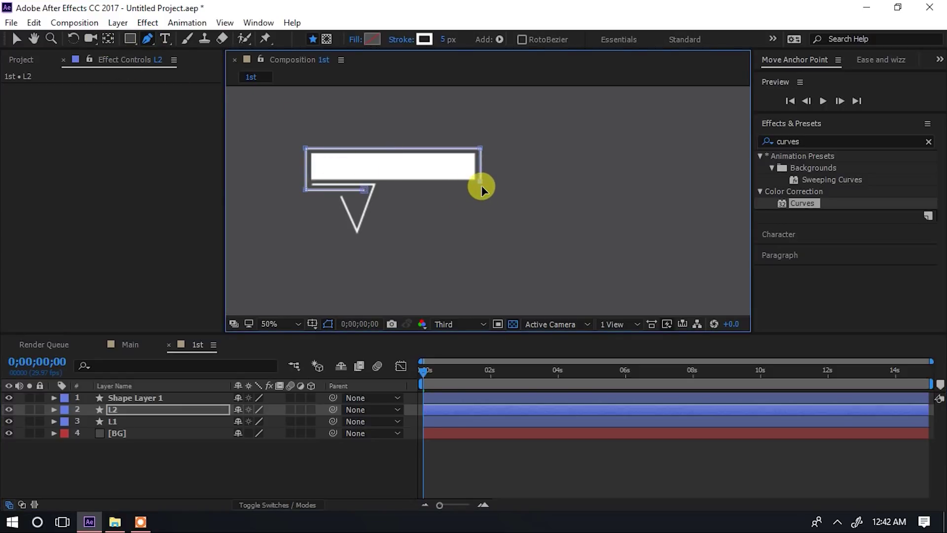
{"action": "left_click", "coordinate": [306, 472]}
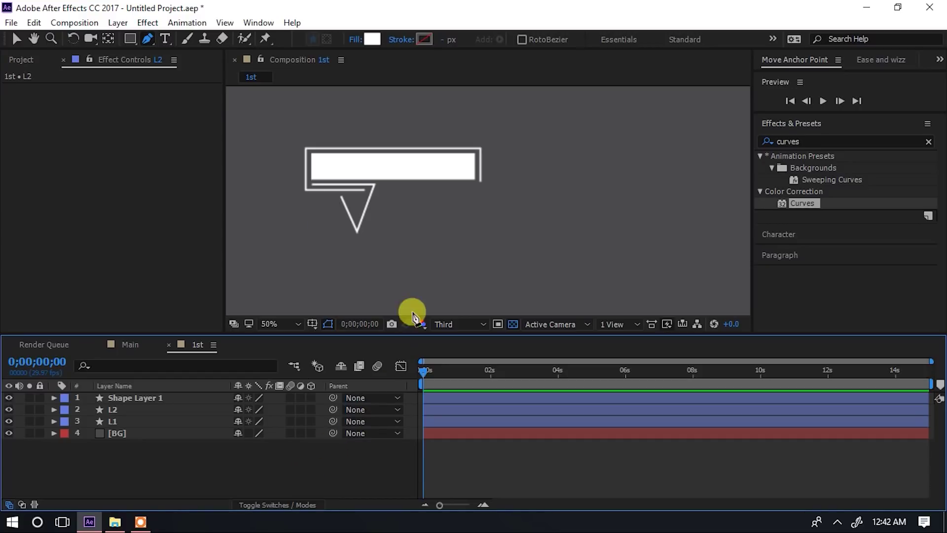
{"action": "left_click", "coordinate": [134, 396]}
{"action": "left_click", "coordinate": [137, 410]}
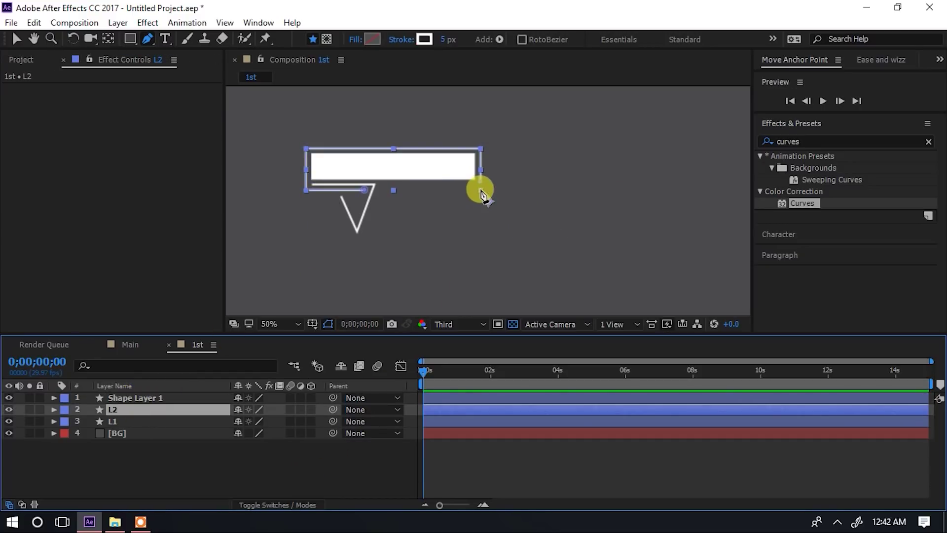
{"action": "left_click", "coordinate": [481, 182]}
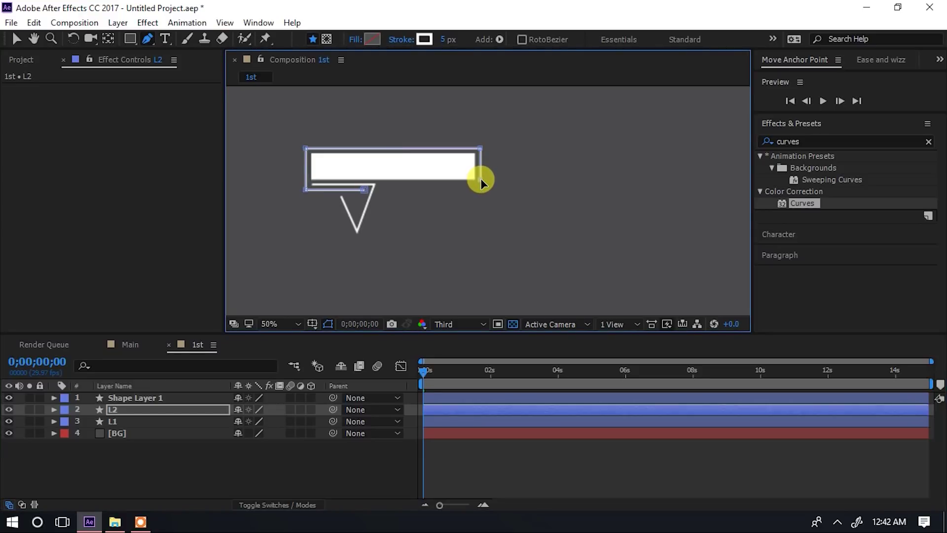
{"action": "left_click", "coordinate": [244, 478]}
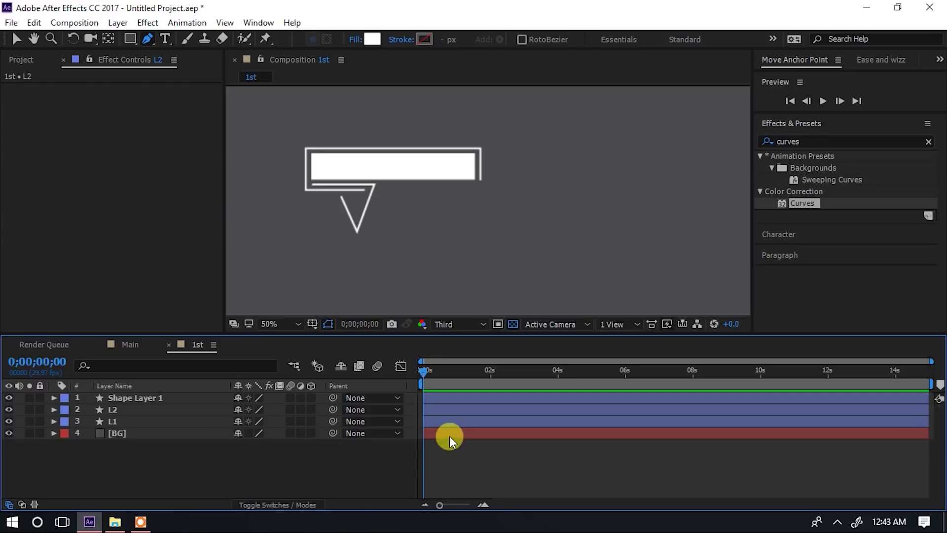
Zoom into the timeline and trim the work area of the 1st composition to end at 02:00.
{"action": "left_click_drag", "start_coordinate": [441, 501], "coordinate": [410, 504]}
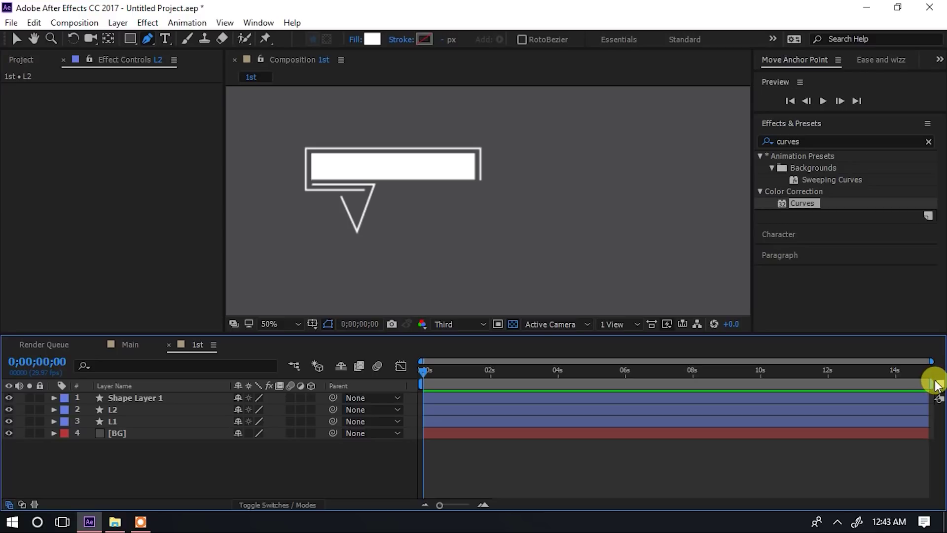
{"action": "left_click_drag", "start_coordinate": [935, 383], "coordinate": [490, 390]}
{"action": "left_click_drag", "start_coordinate": [442, 501], "coordinate": [462, 503]}
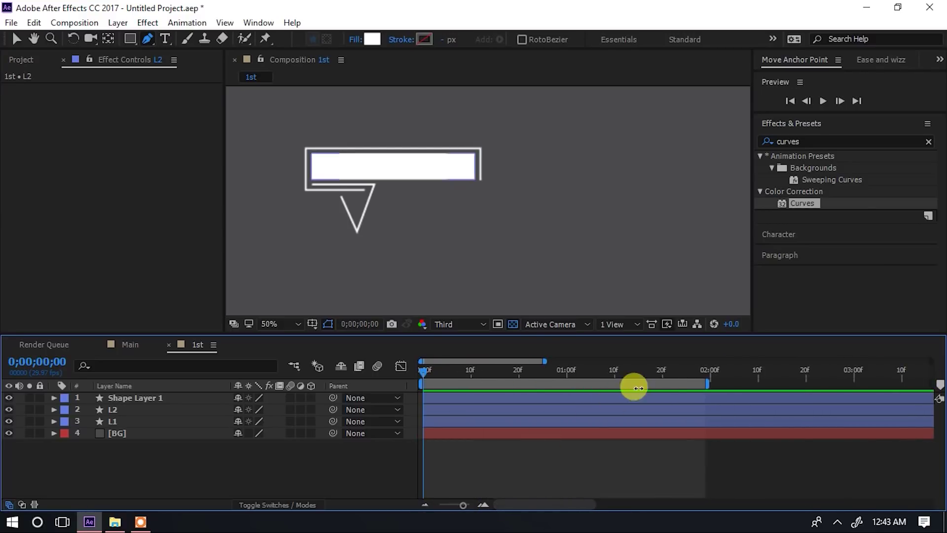
{"action": "left_click_drag", "start_coordinate": [704, 379], "coordinate": [711, 380]}
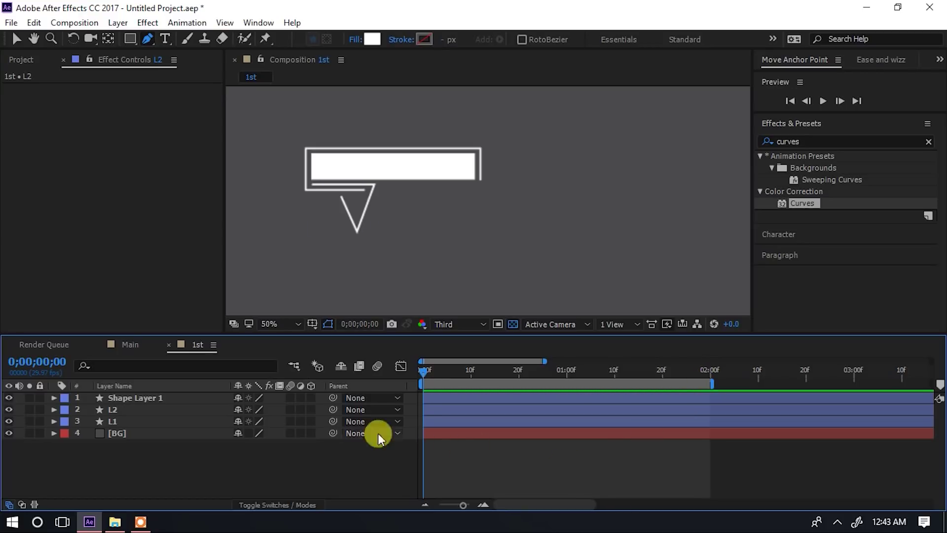
Rename the white rectangle's shape layer as Box.
{"action": "left_click", "coordinate": [152, 398]}
{"action": "right_click", "coordinate": [150, 398]}
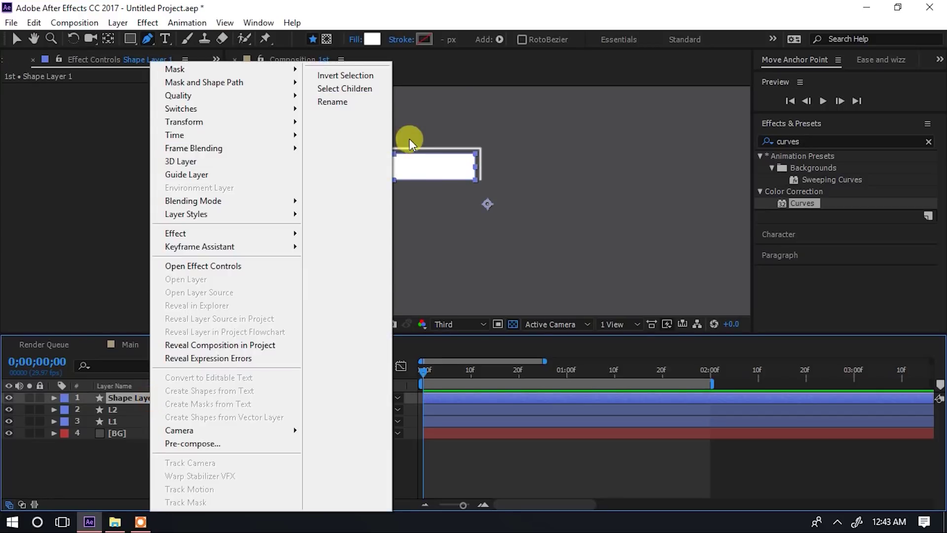
{"action": "left_click", "coordinate": [339, 102]}
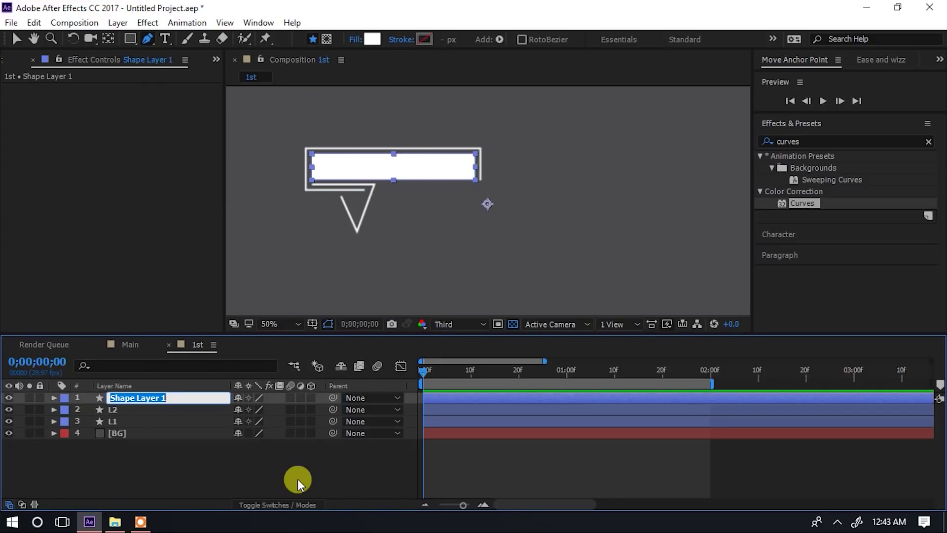
{"action": "type", "text": "Box"}
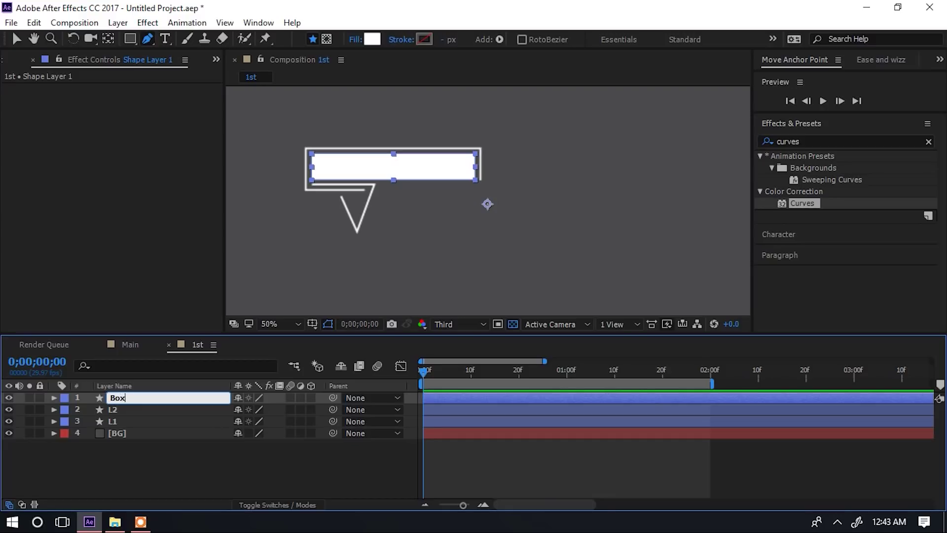
{"action": "key", "text": "Return"}
{"action": "left_click", "coordinate": [262, 466]}
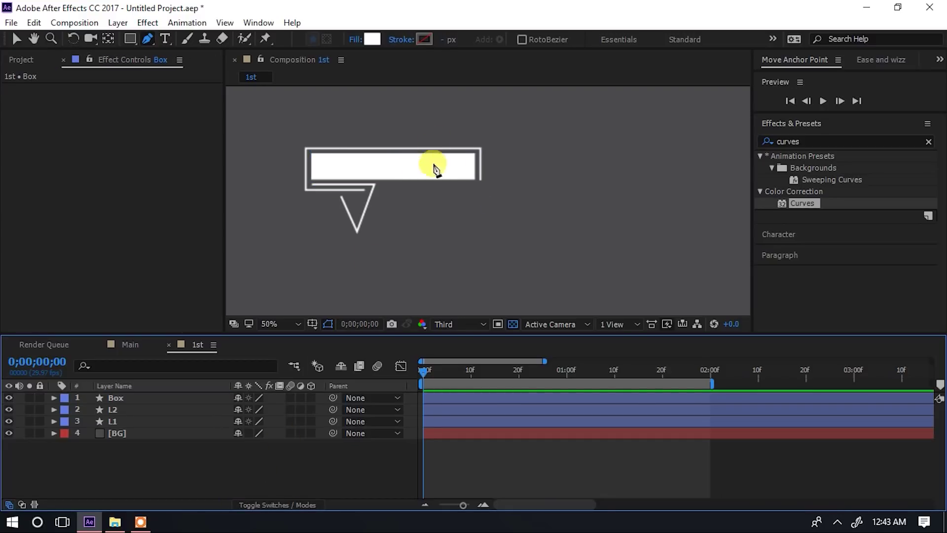
Move the Box layer's anchor point to the middle of the rectangle's right edge.
{"action": "left_click", "coordinate": [148, 398]}
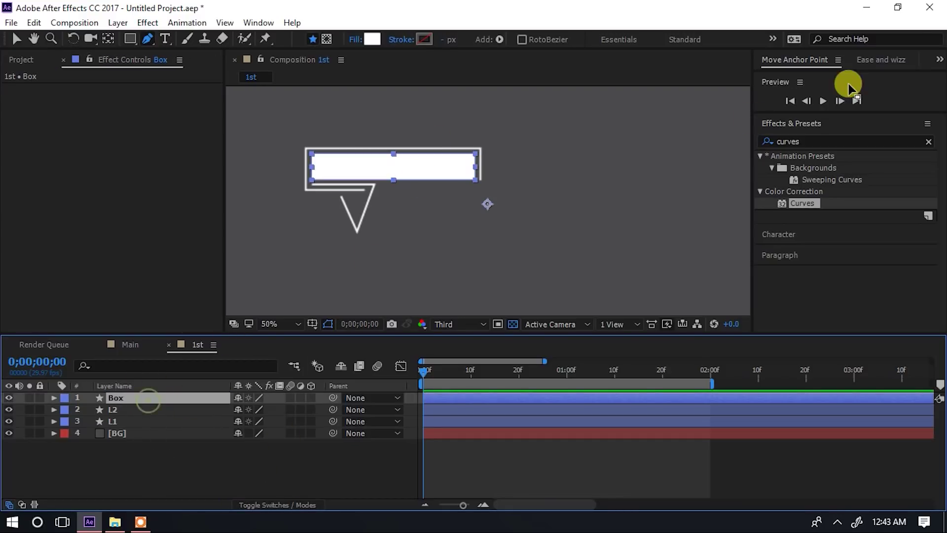
{"action": "left_click", "coordinate": [786, 60]}
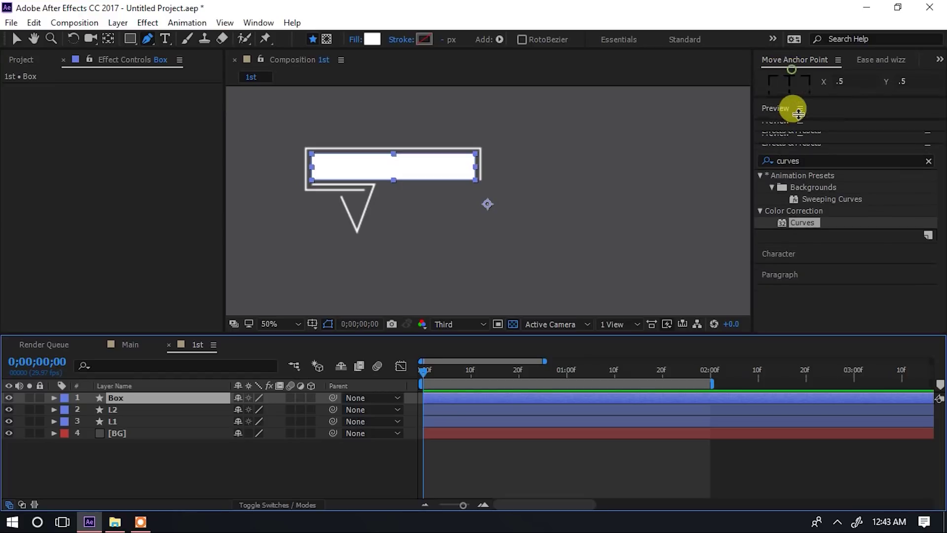
{"action": "left_click", "coordinate": [795, 97]}
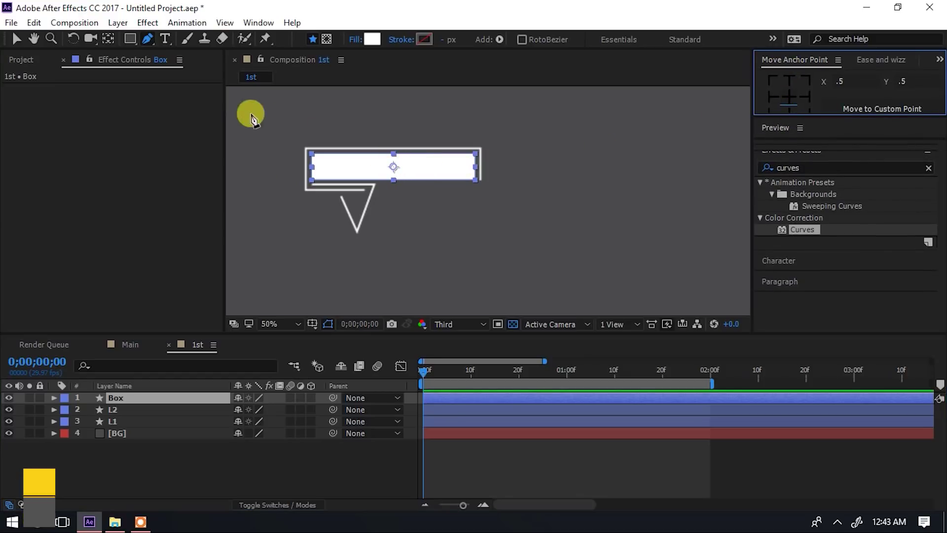
{"action": "left_click", "coordinate": [109, 38]}
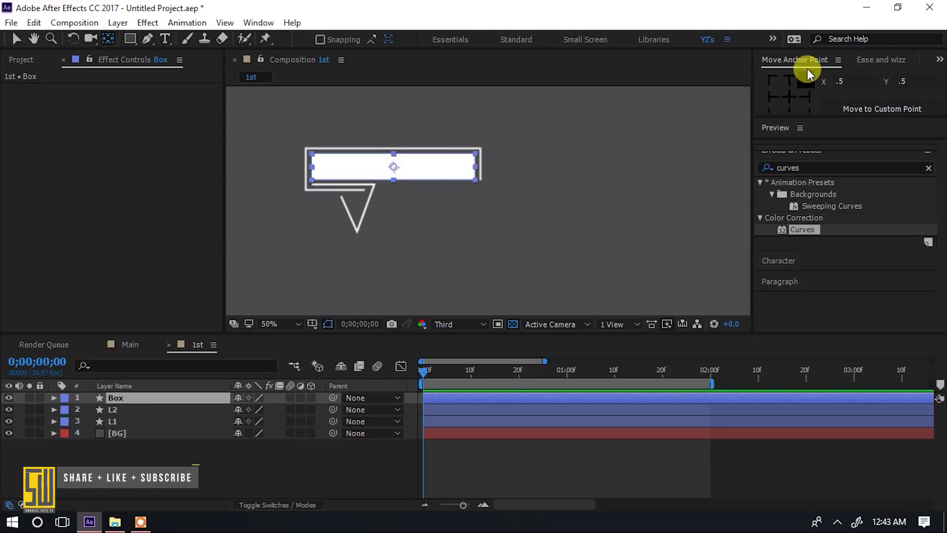
{"action": "left_click", "coordinate": [809, 99]}
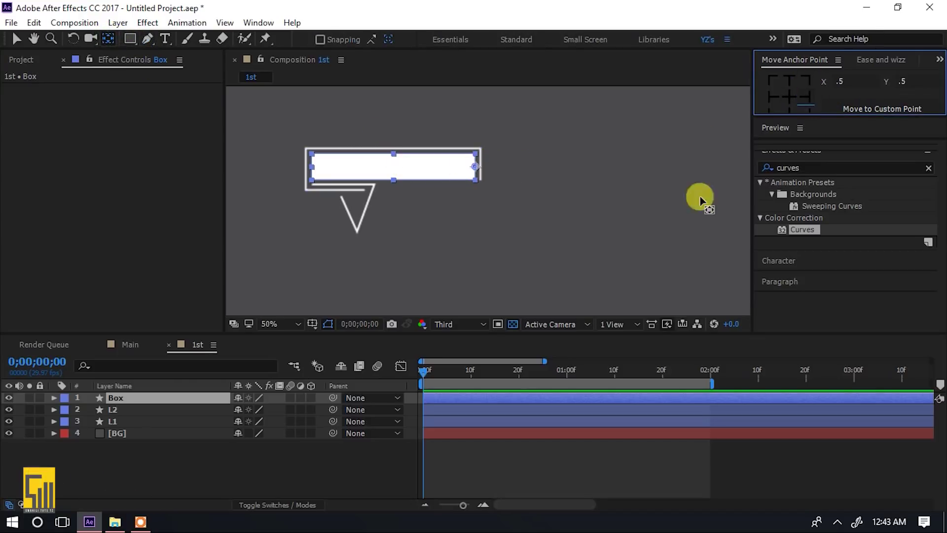
{"action": "left_click", "coordinate": [286, 469]}
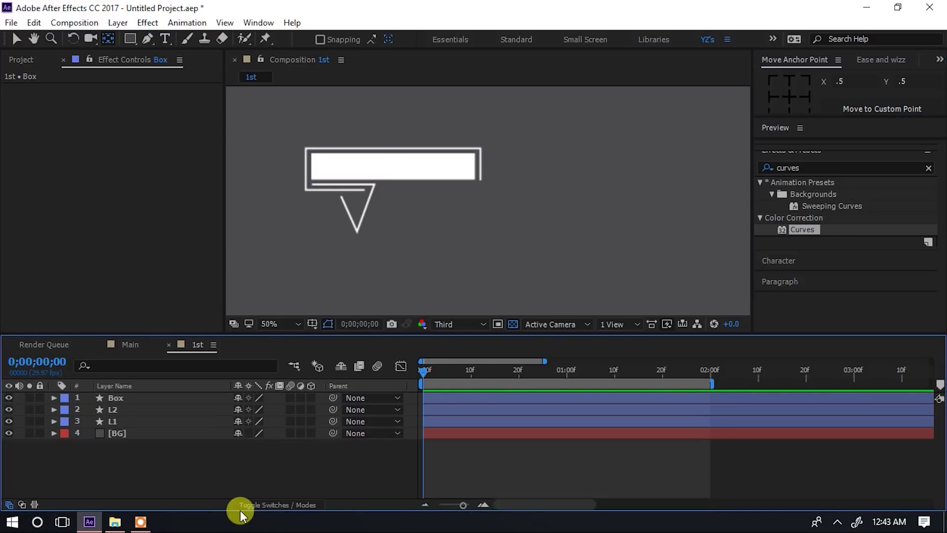
{"action": "left_click", "coordinate": [166, 398]}
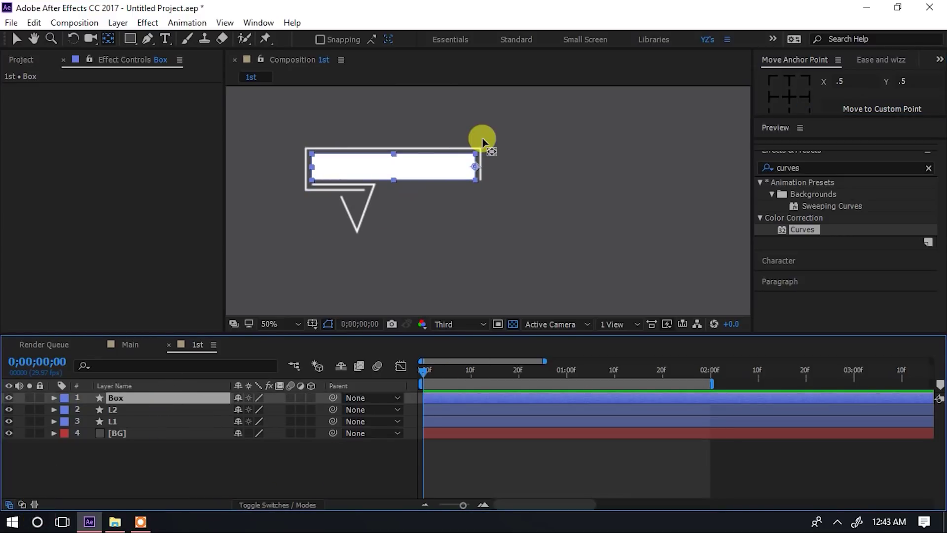
{"action": "left_click", "coordinate": [278, 468]}
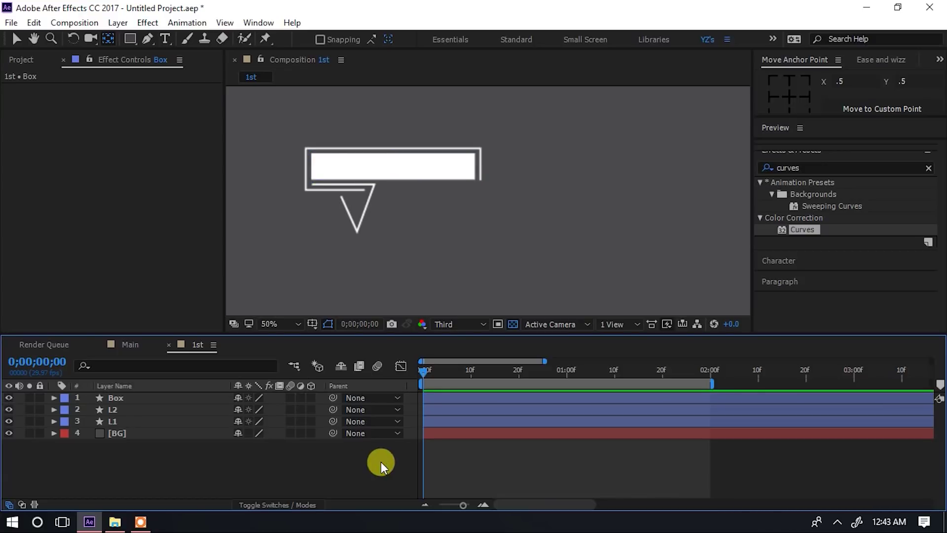
Duplicate the Box layer and set the fill of the original Box underneath to dark red 810000.
{"action": "left_click", "coordinate": [110, 400]}
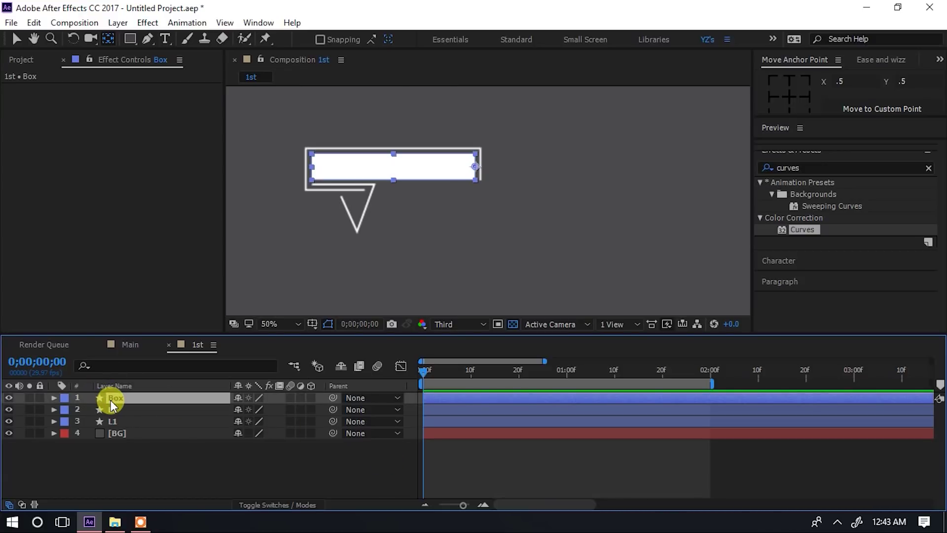
{"action": "key", "text": "ctrl+d"}
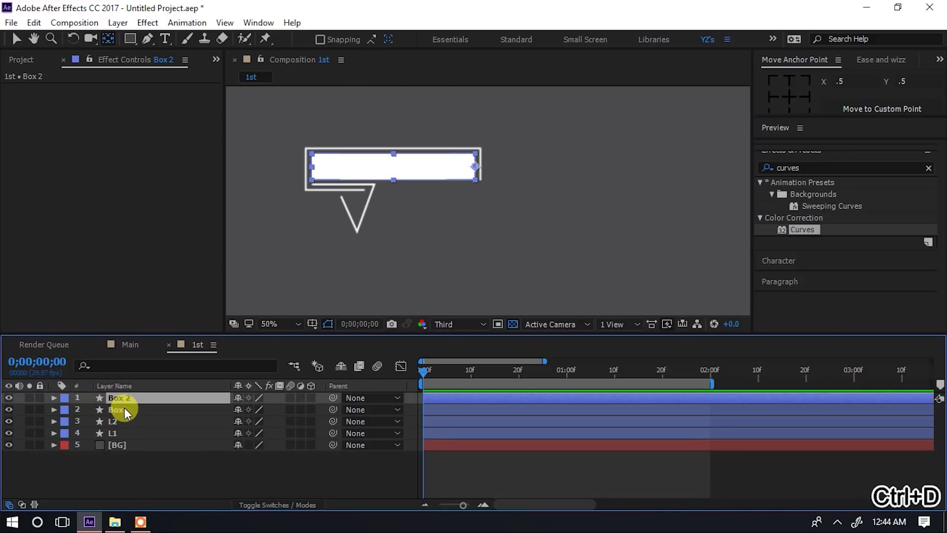
{"action": "left_click", "coordinate": [125, 408]}
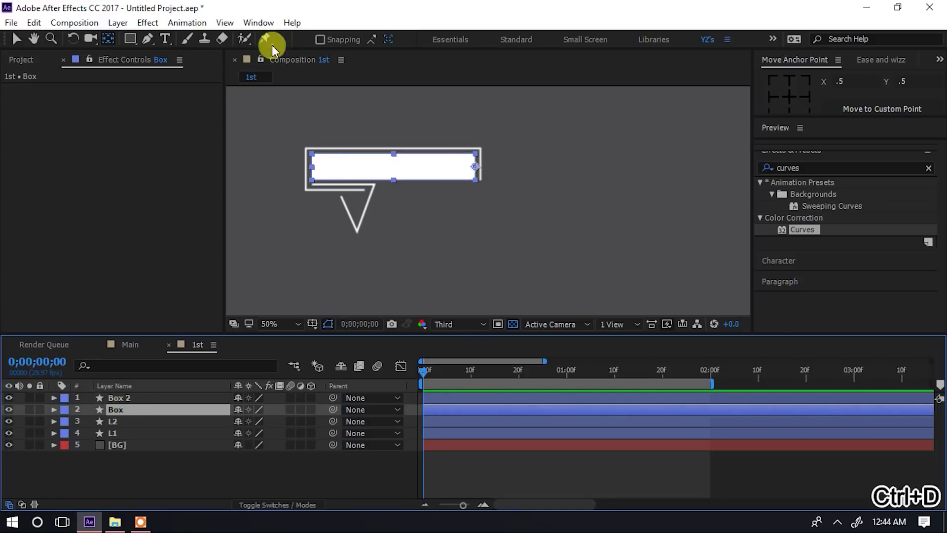
{"action": "left_click", "coordinate": [130, 39]}
{"action": "left_click", "coordinate": [372, 39]}
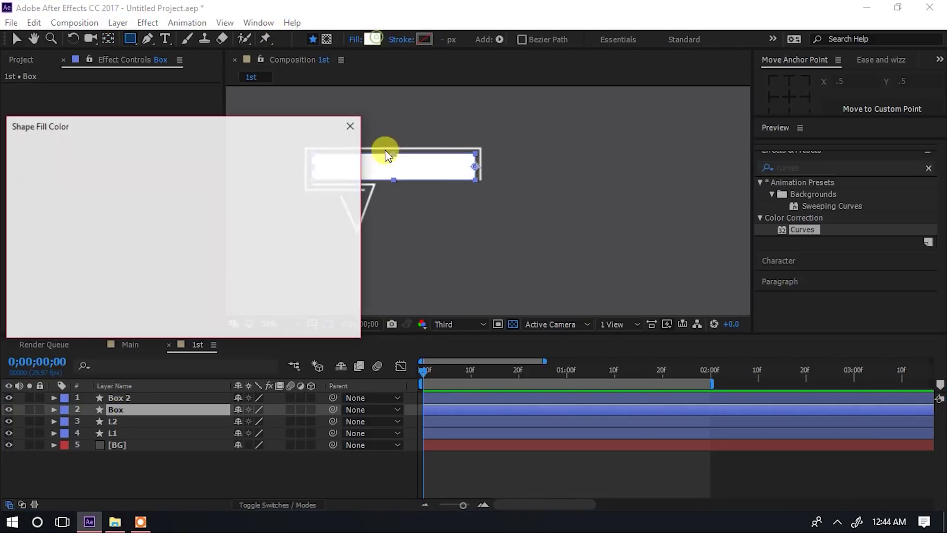
{"action": "left_click", "coordinate": [195, 236]}
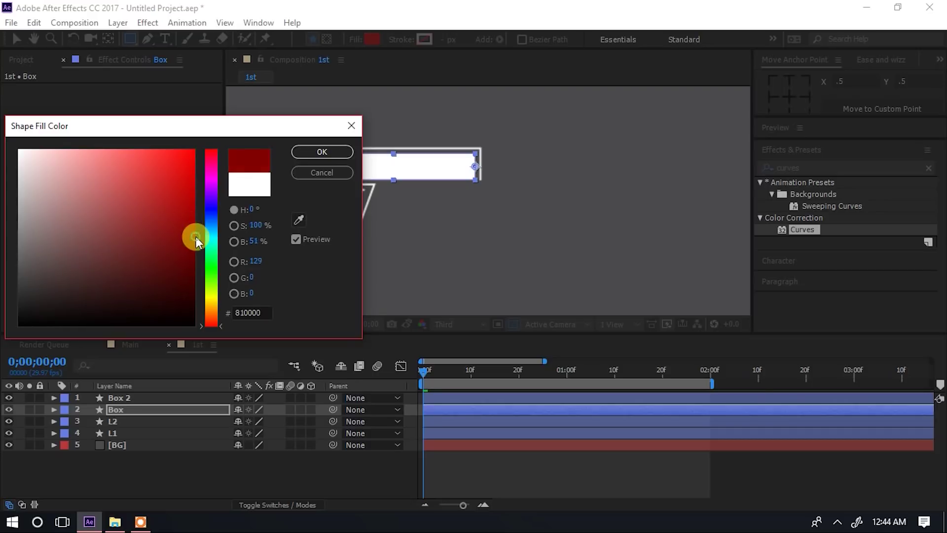
{"action": "left_click", "coordinate": [310, 156]}
{"action": "left_click", "coordinate": [251, 469]}
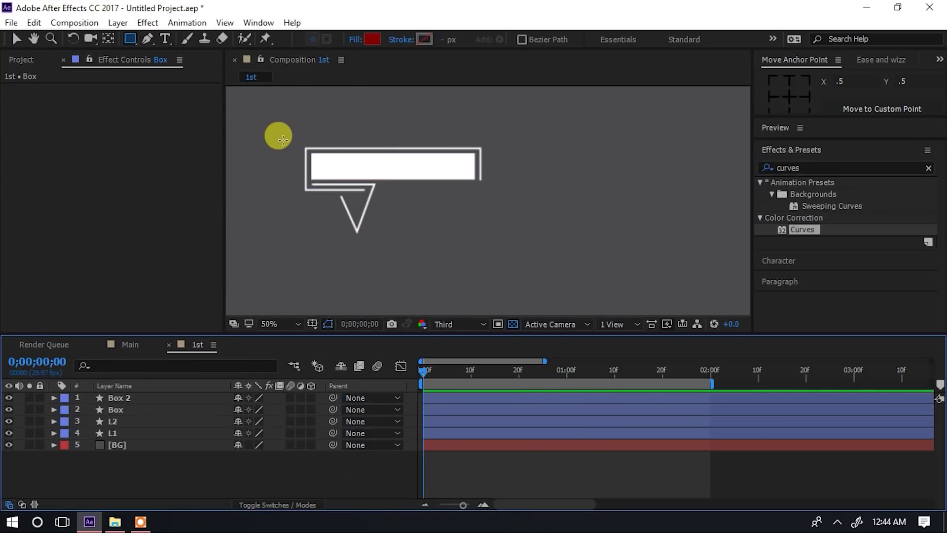
Add a Trim Paths operator to the contents of the L1 shape layer.
{"action": "left_click", "coordinate": [63, 434]}
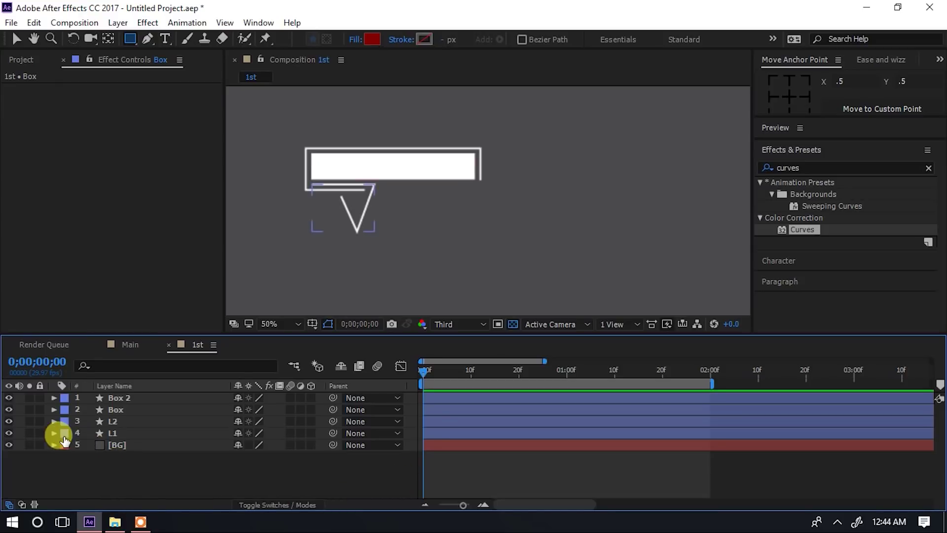
{"action": "left_click", "coordinate": [54, 433]}
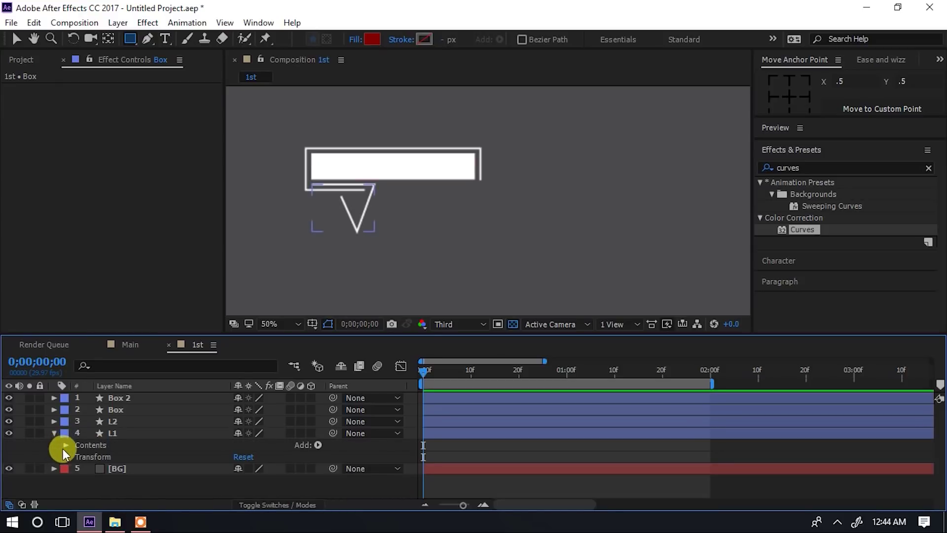
{"action": "left_click", "coordinate": [320, 444]}
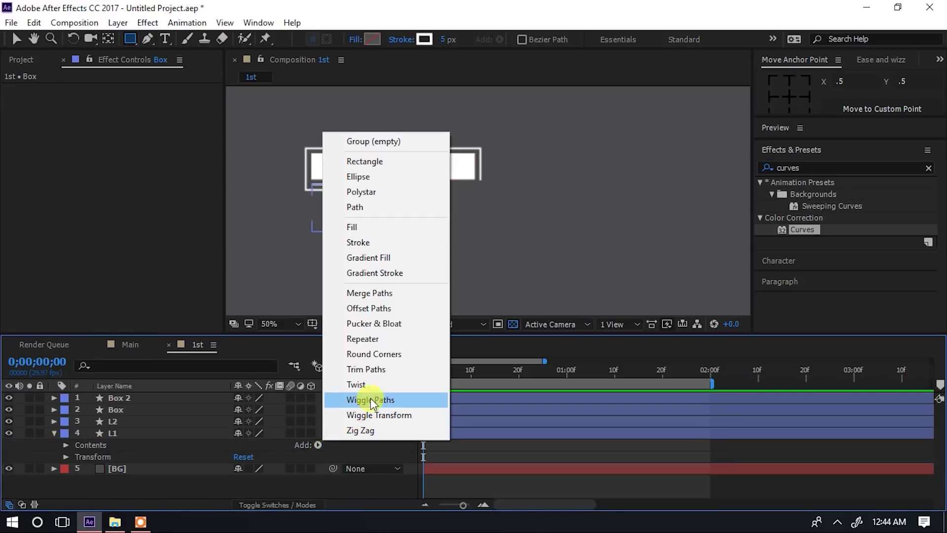
{"action": "left_click", "coordinate": [367, 370]}
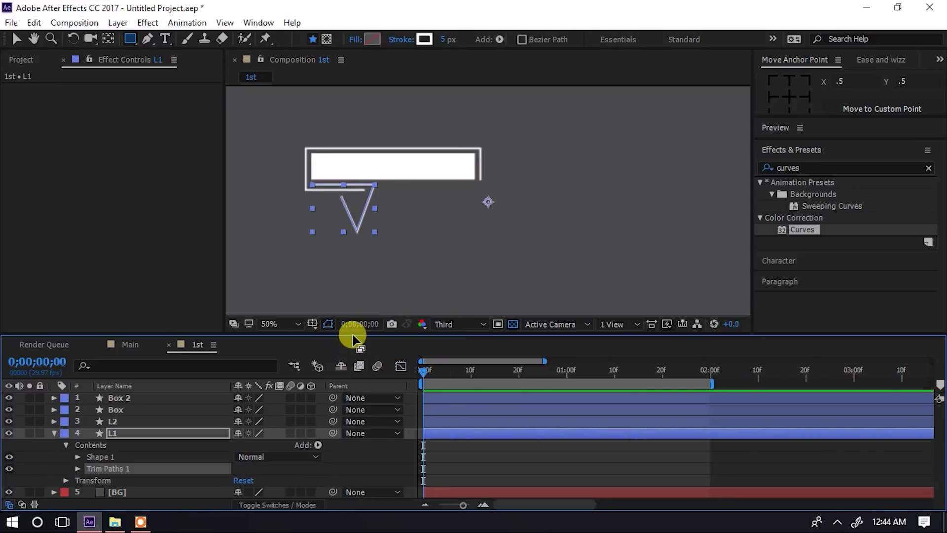
Animate L1's Trim Paths End from 0% at the first frame to 100% at 0;00;00;20.
{"action": "left_click_drag", "start_coordinate": [424, 370], "coordinate": [522, 369]}
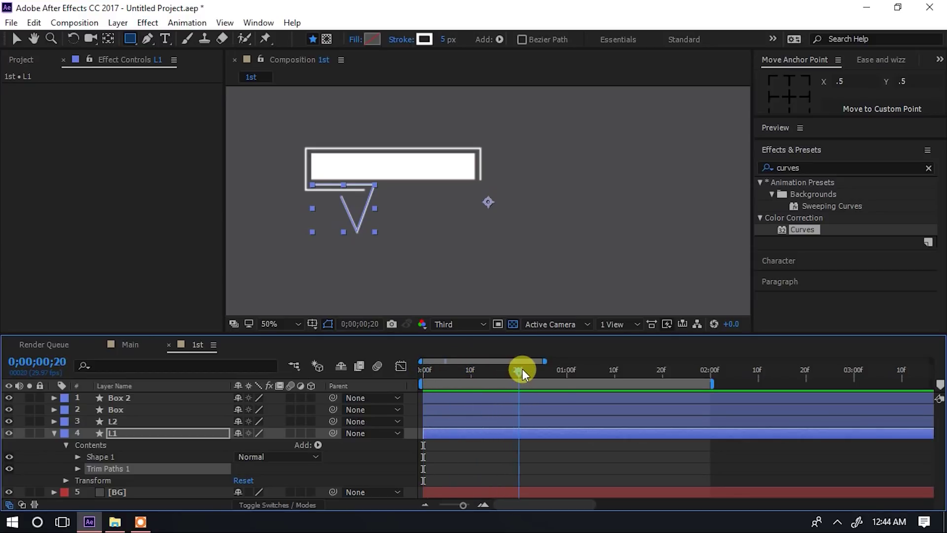
{"action": "left_click", "coordinate": [78, 468]}
{"action": "scroll", "coordinate": [183, 465], "scroll_direction": "down", "scroll_amount": 2}
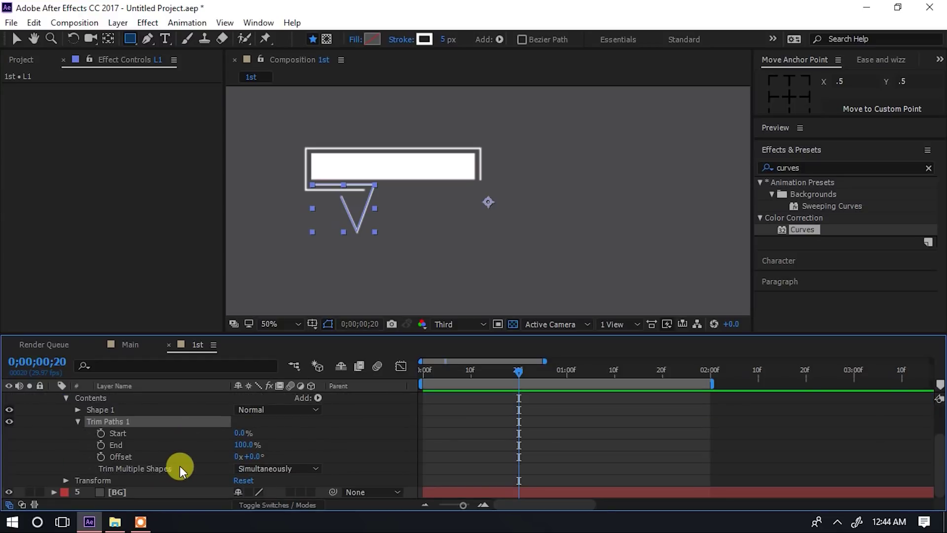
{"action": "left_click", "coordinate": [100, 445]}
{"action": "left_click_drag", "start_coordinate": [522, 368], "coordinate": [377, 380]}
{"action": "left_click", "coordinate": [244, 444]}
{"action": "type", "text": "0"}
{"action": "key", "text": "Return"}
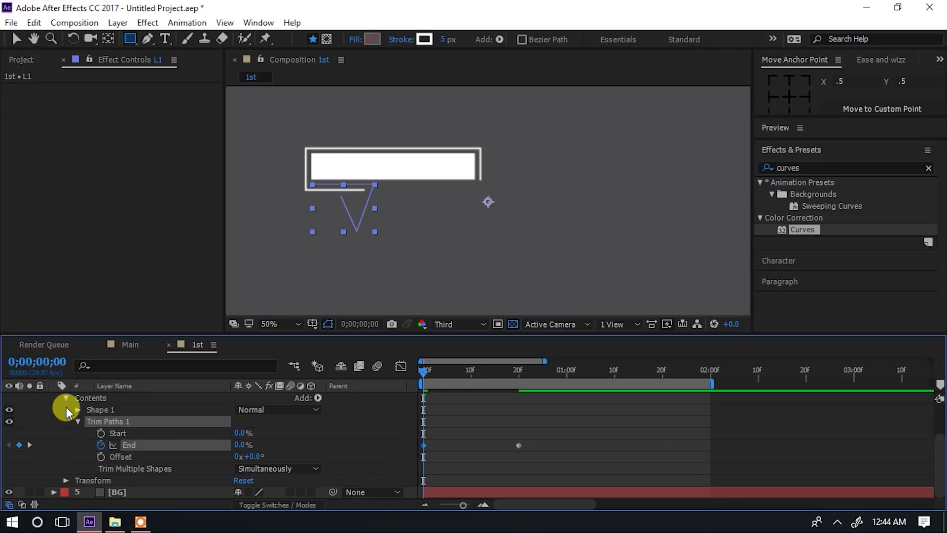
{"action": "scroll", "coordinate": [64, 424], "scroll_direction": "up", "scroll_amount": 3}
{"action": "left_click", "coordinate": [55, 431]}
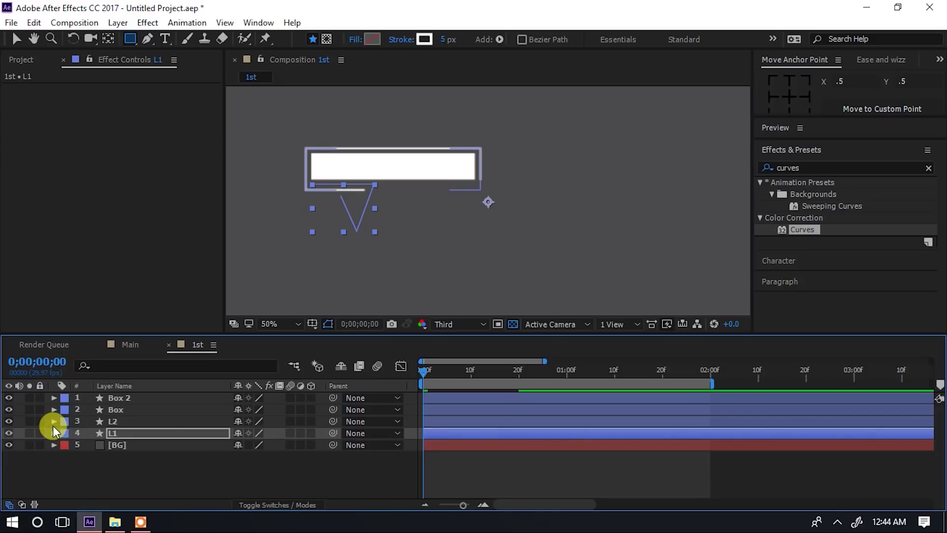
Add a Trim Paths operator to the contents of the L2 shape layer and show its properties.
{"action": "left_click", "coordinate": [53, 421]}
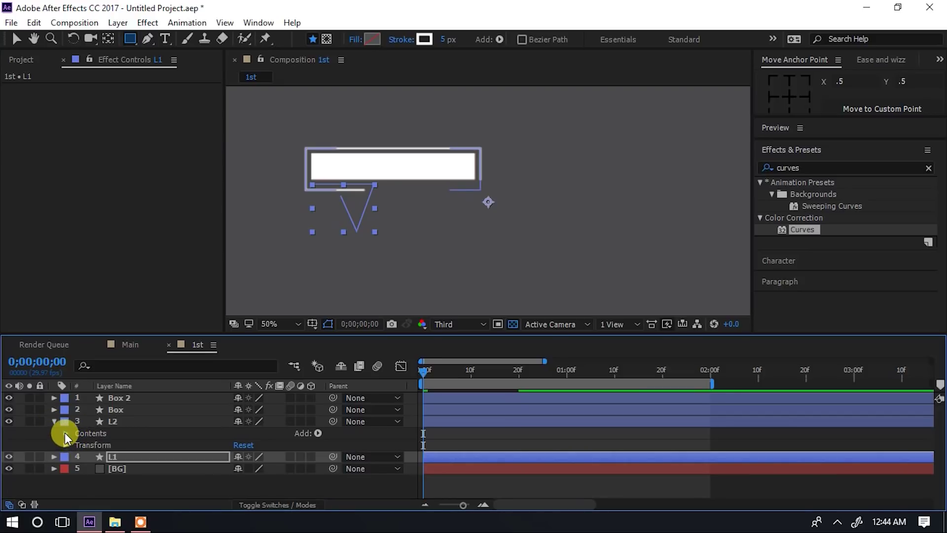
{"action": "left_click", "coordinate": [64, 433]}
{"action": "left_click", "coordinate": [316, 433]}
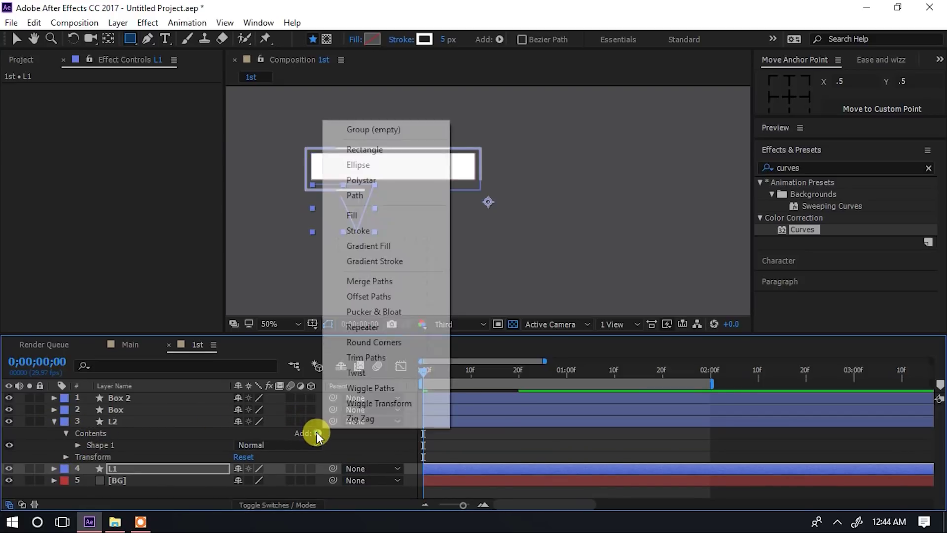
{"action": "left_click", "coordinate": [353, 356]}
{"action": "left_click", "coordinate": [78, 458]}
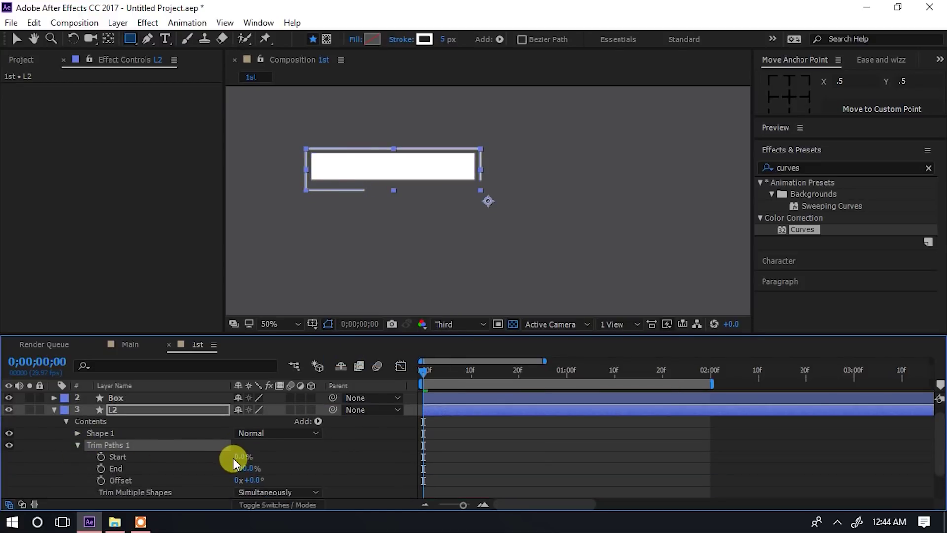
{"action": "scroll", "coordinate": [233, 458], "scroll_direction": "down", "scroll_amount": 1}
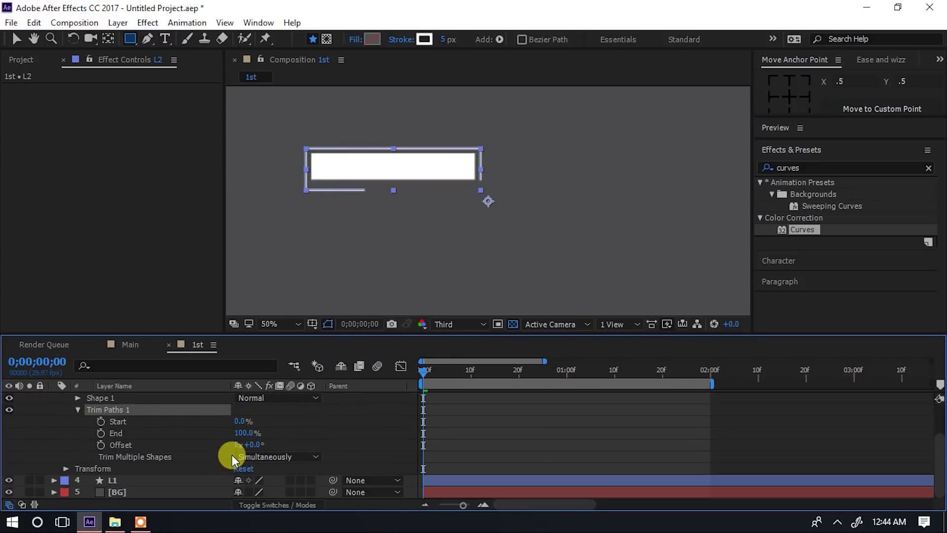
Animate L2's Trim Paths Start from 100% at the first frame to 0% at 0;00;00;20, matching L1's keyframe times.
{"action": "left_click", "coordinate": [465, 479]}
{"action": "key", "text": "u"}
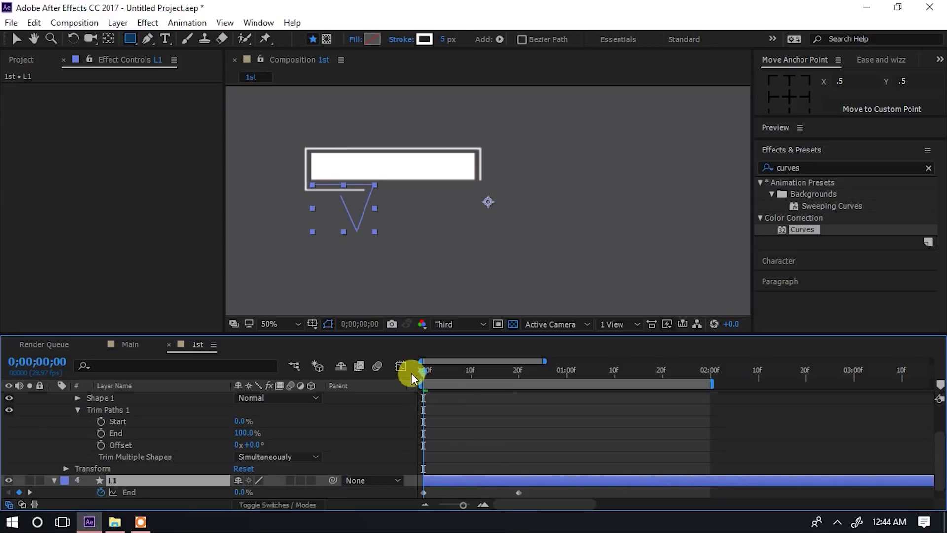
{"action": "left_click_drag", "start_coordinate": [423, 370], "coordinate": [516, 366]}
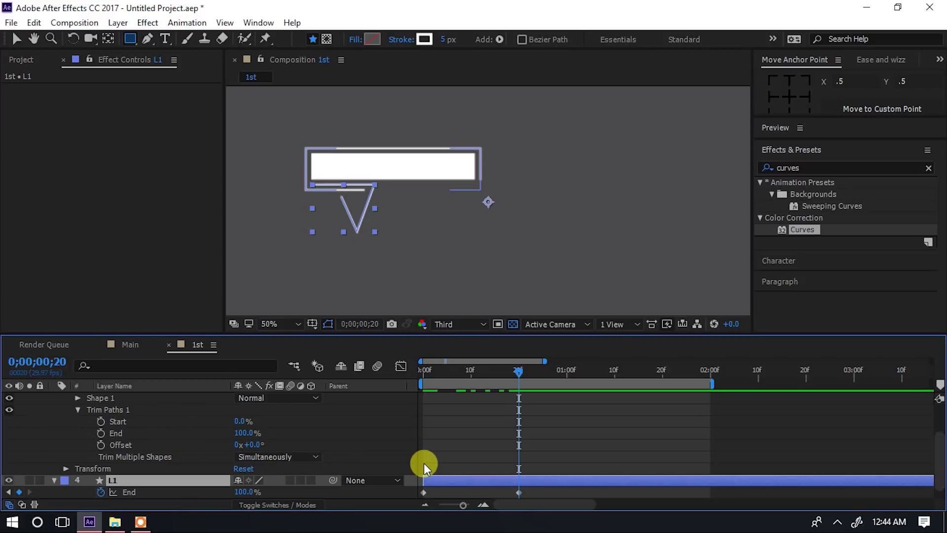
{"action": "left_click", "coordinate": [100, 421]}
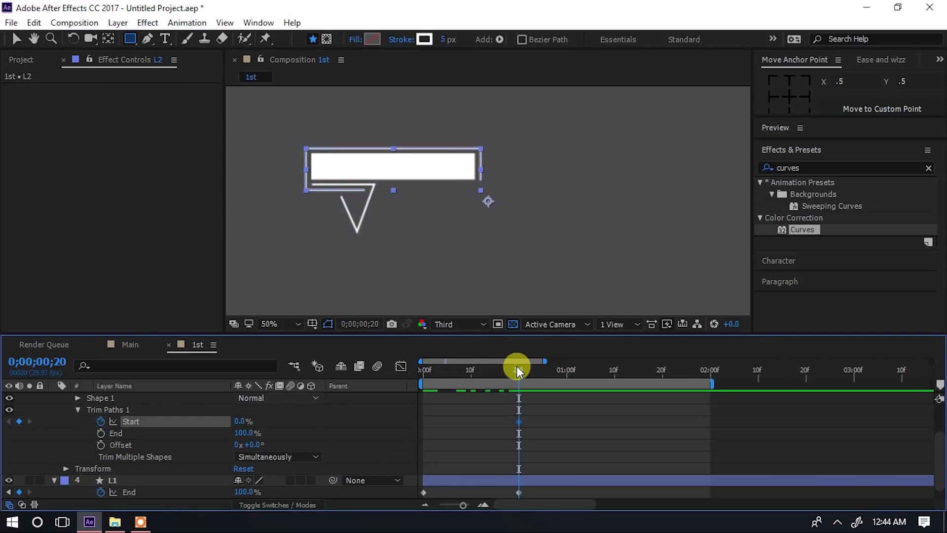
{"action": "left_click_drag", "start_coordinate": [522, 368], "coordinate": [376, 376]}
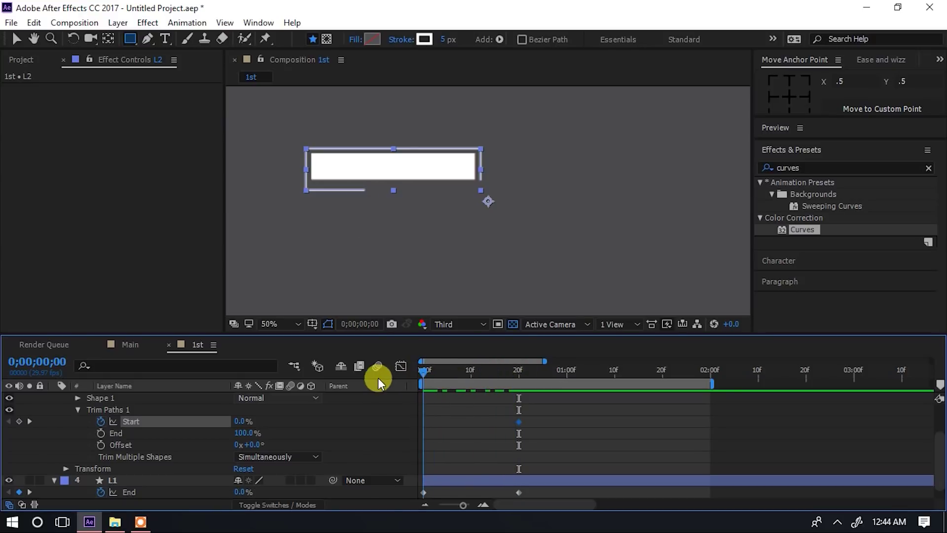
{"action": "left_click", "coordinate": [239, 421]}
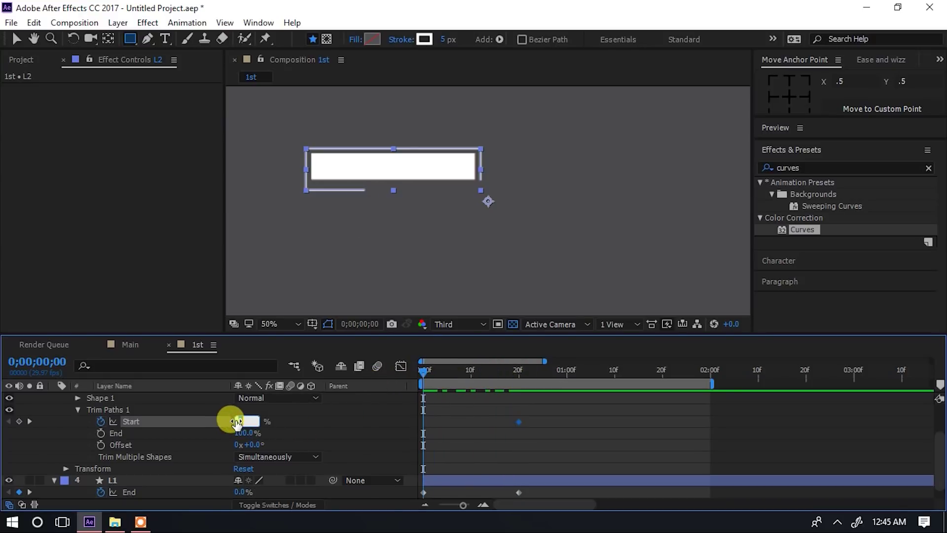
{"action": "type", "text": "100"}
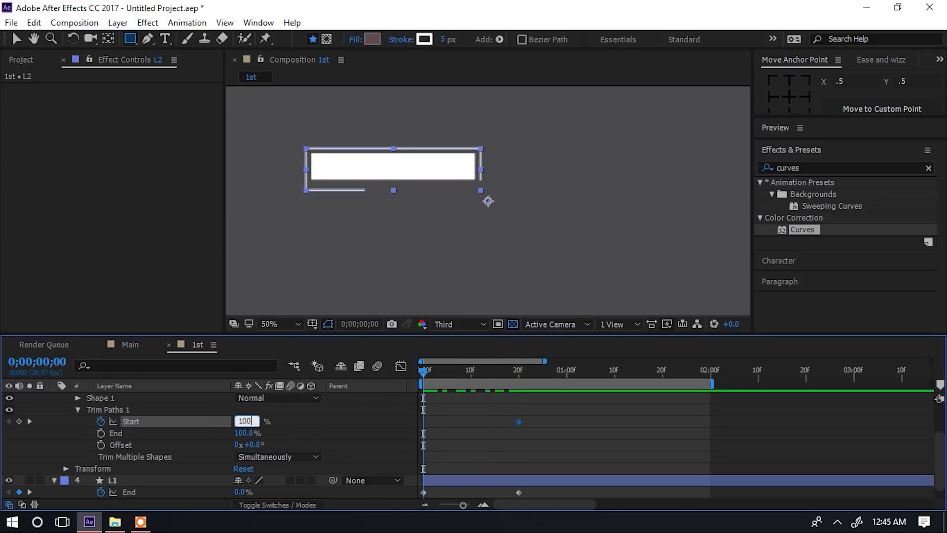
{"action": "left_click", "coordinate": [228, 420]}
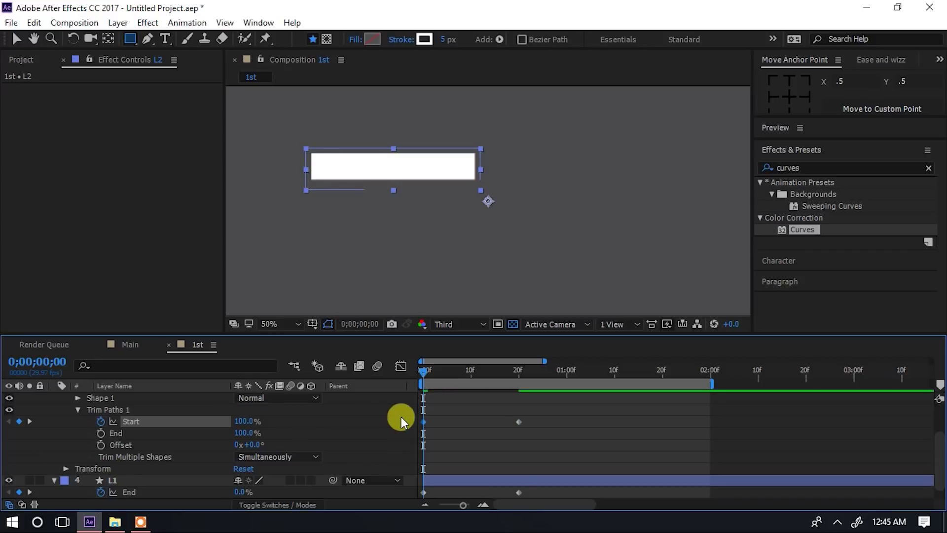
{"action": "mouse_move", "coordinate": [422, 370]}
{"action": "left_mouse_down"}
{"action": "mouse_move", "coordinate": [535, 365]}
{"action": "mouse_move", "coordinate": [427, 369]}
{"action": "mouse_move", "coordinate": [518, 369]}
{"action": "left_mouse_up"}
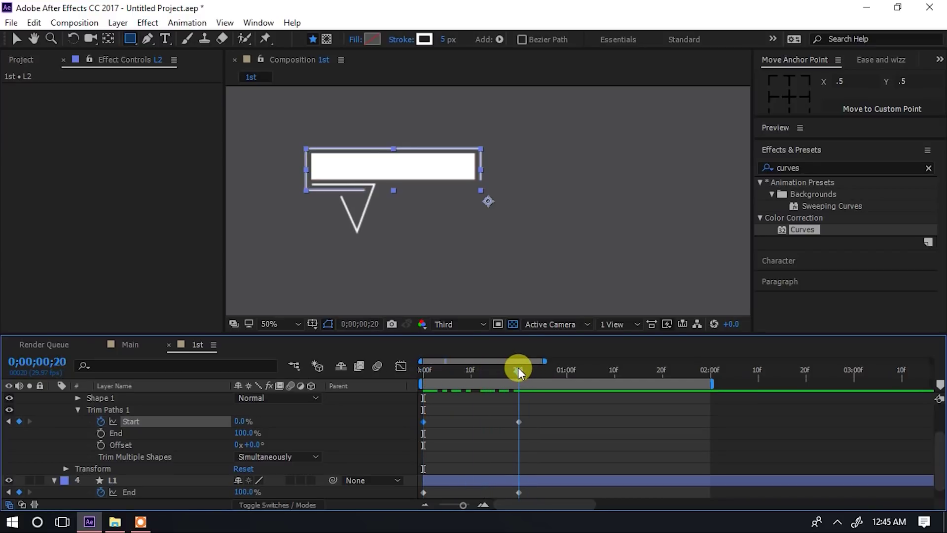
{"action": "scroll", "coordinate": [63, 454], "scroll_direction": "up", "scroll_amount": 2}
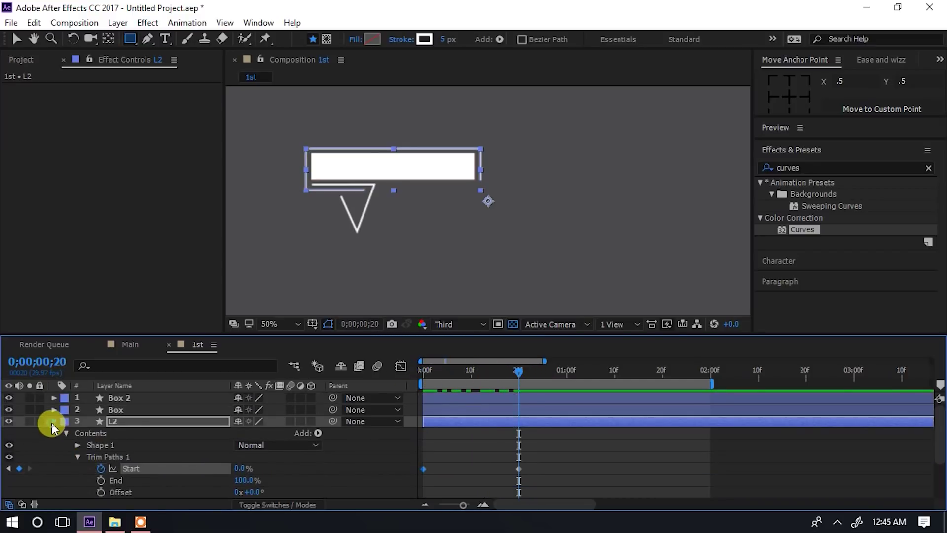
{"action": "left_click", "coordinate": [53, 421]}
{"action": "left_click", "coordinate": [54, 433]}
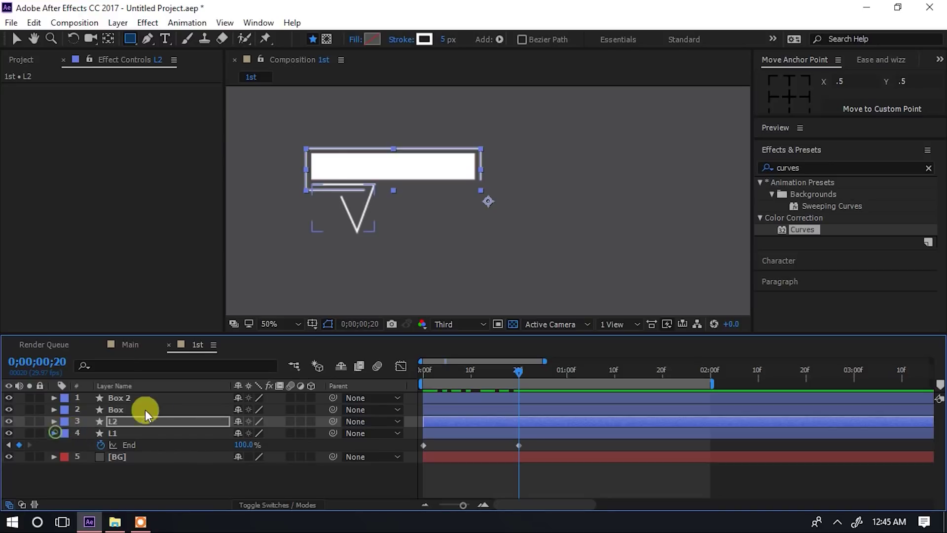
Return to the first frame and reveal the keyframes of L2 and L1 and the Scale of Box and Box 2.
{"action": "left_click", "coordinate": [138, 409]}
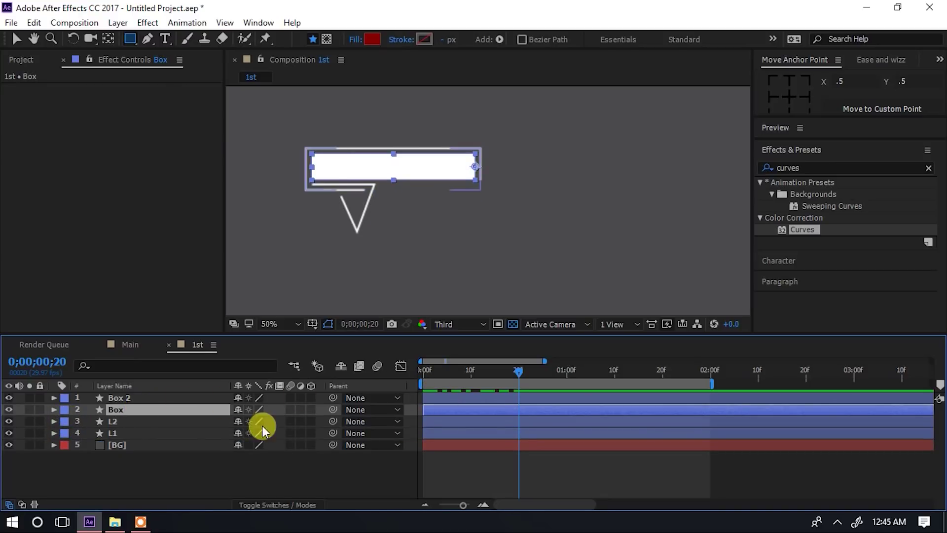
{"action": "left_click", "coordinate": [150, 424]}
{"action": "left_click", "coordinate": [141, 435], "text": "shift"}
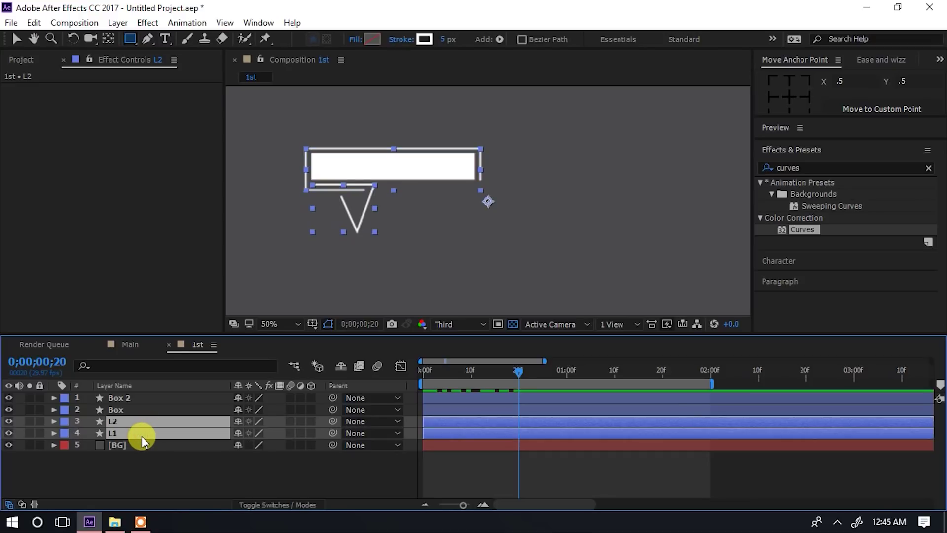
{"action": "key", "text": "Home"}
{"action": "key", "text": "u"}
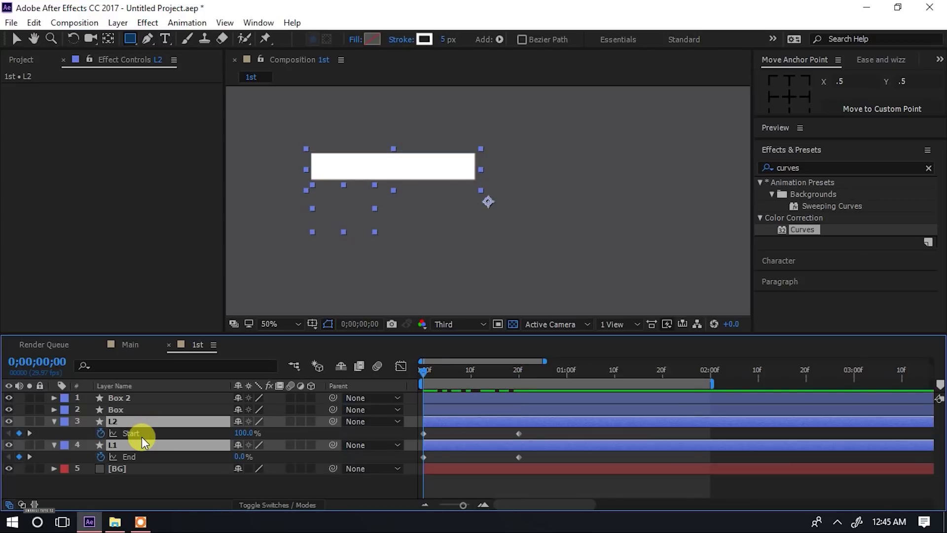
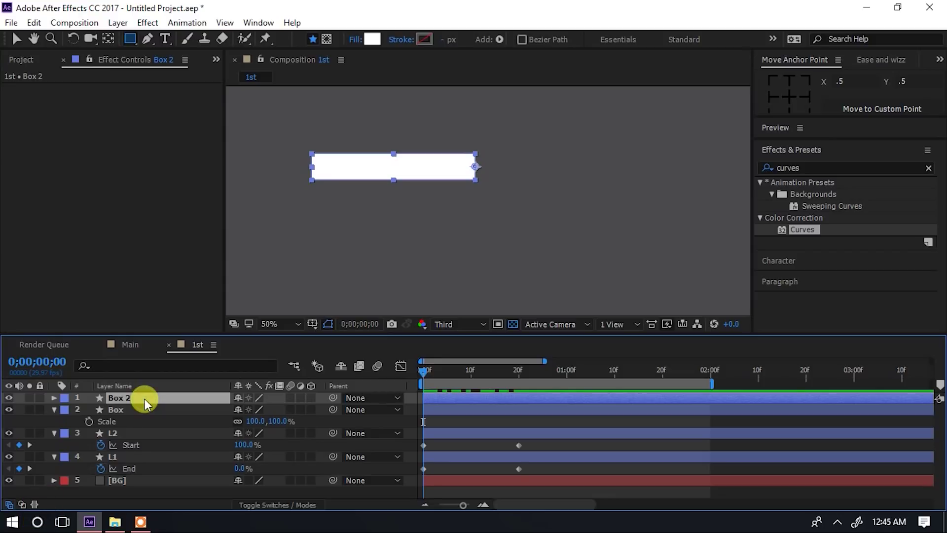
{"action": "key", "text": "s"}
Keyframe the Scale of both Box layers at 100% at 0;00;00;20, and return to the first frame.
{"action": "left_click", "coordinate": [116, 422]}
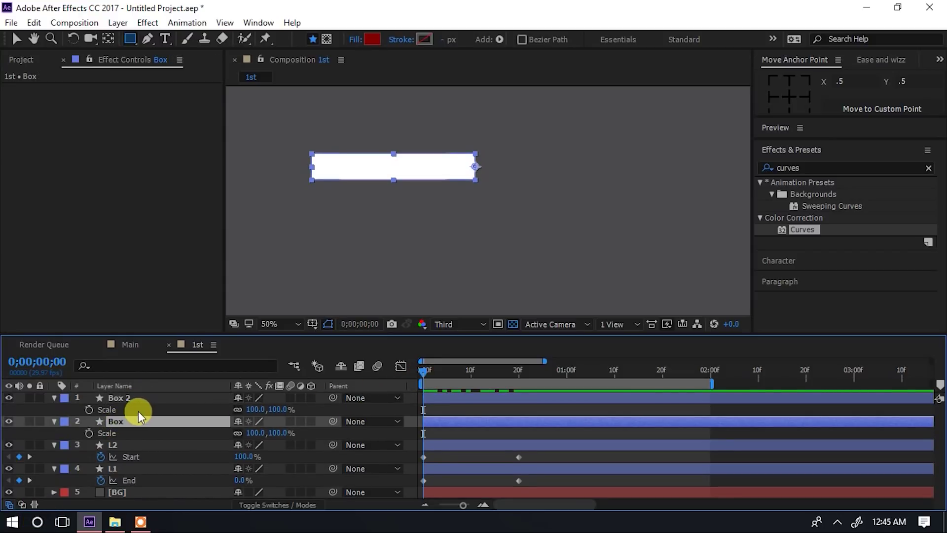
{"action": "left_click", "coordinate": [132, 398], "text": "ctrl"}
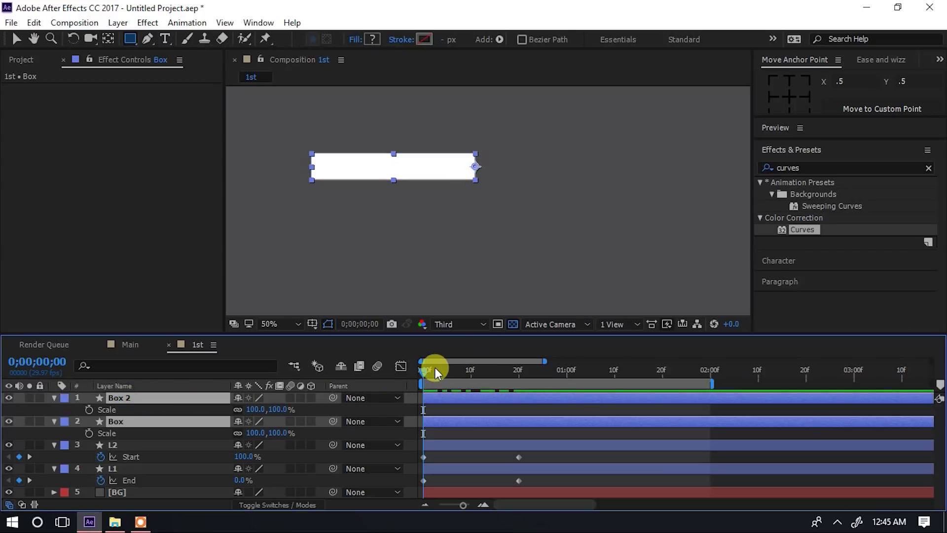
{"action": "left_click_drag", "start_coordinate": [429, 372], "coordinate": [516, 365]}
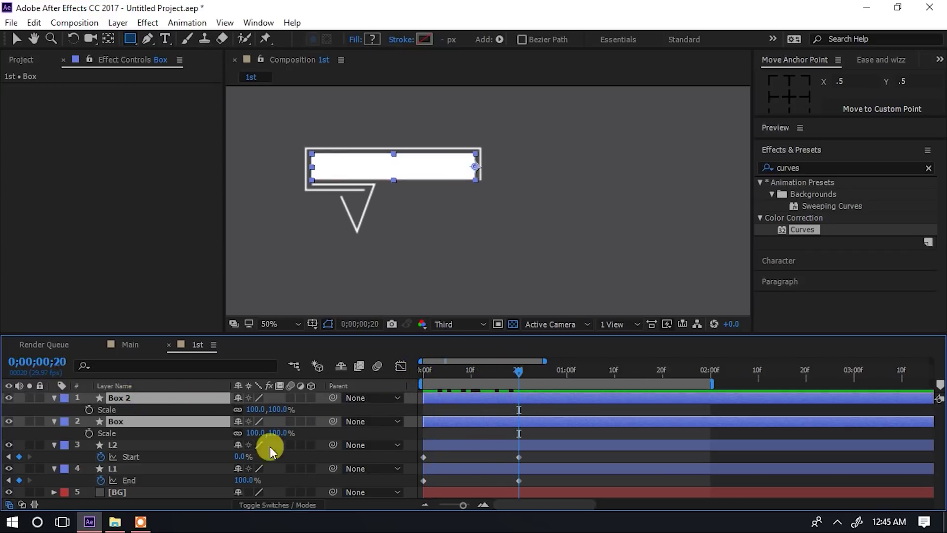
{"action": "left_click", "coordinate": [89, 410]}
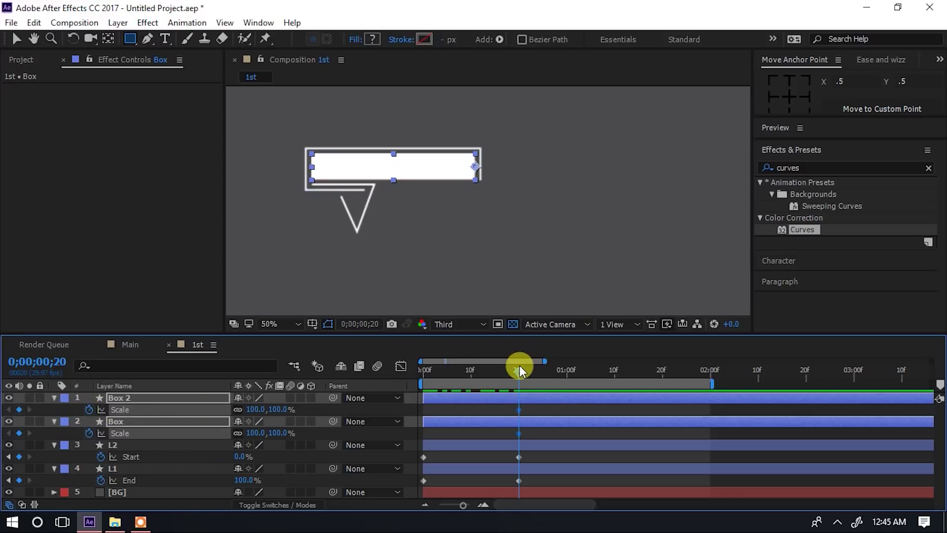
{"action": "left_click_drag", "start_coordinate": [520, 368], "coordinate": [407, 381]}
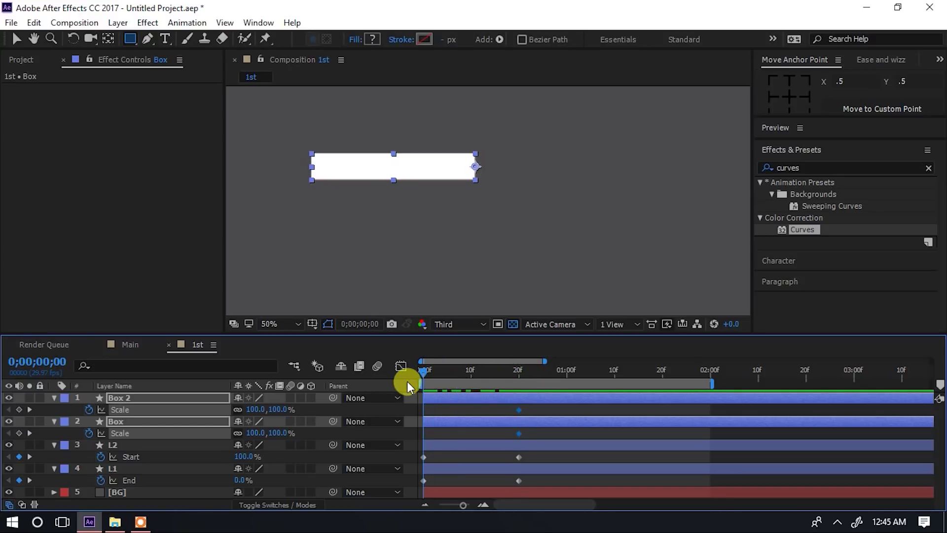
{"action": "left_click", "coordinate": [252, 409]}
{"action": "type", "text": "0"}
{"action": "key", "text": "Return"}
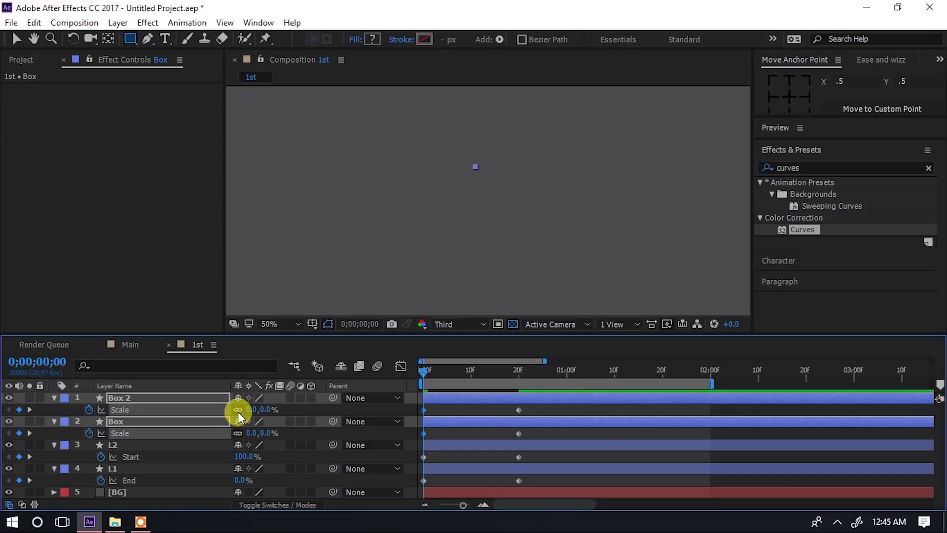
{"action": "key", "text": "ctrl+z"}
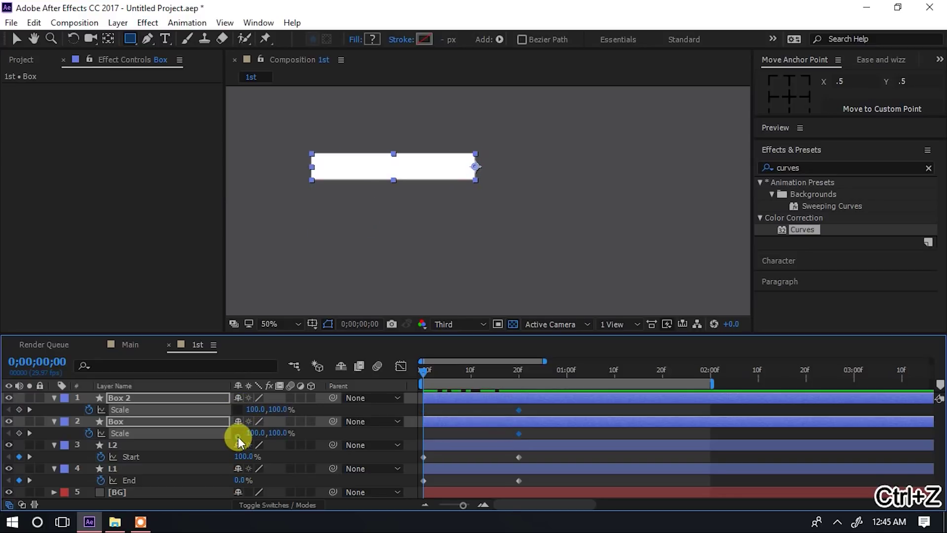
Set only the horizontal Scale of Box 2 and Box to 0% at the first frame, with proportions unlinked.
{"action": "left_click", "coordinate": [254, 409]}
{"action": "type", "text": "0"}
{"action": "left_click", "coordinate": [249, 404]}
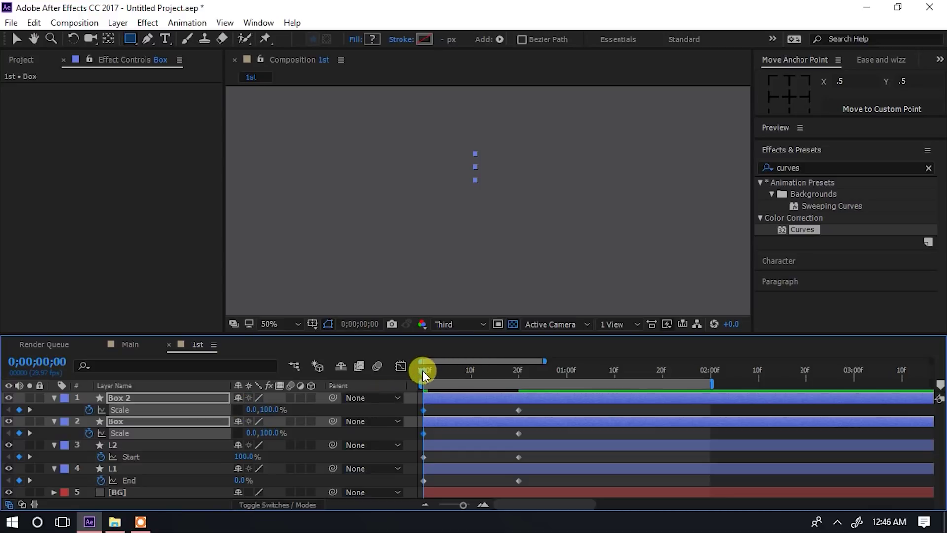
{"action": "mouse_move", "coordinate": [423, 370]}
{"action": "left_mouse_down"}
{"action": "mouse_move", "coordinate": [530, 363]}
{"action": "mouse_move", "coordinate": [423, 369]}
{"action": "left_mouse_up"}
Apply Easy Ease to all Scale, Start and End keyframes of the Box 2, Box, L2 and L1 layers.
{"action": "left_click_drag", "start_coordinate": [530, 405], "coordinate": [416, 484]}
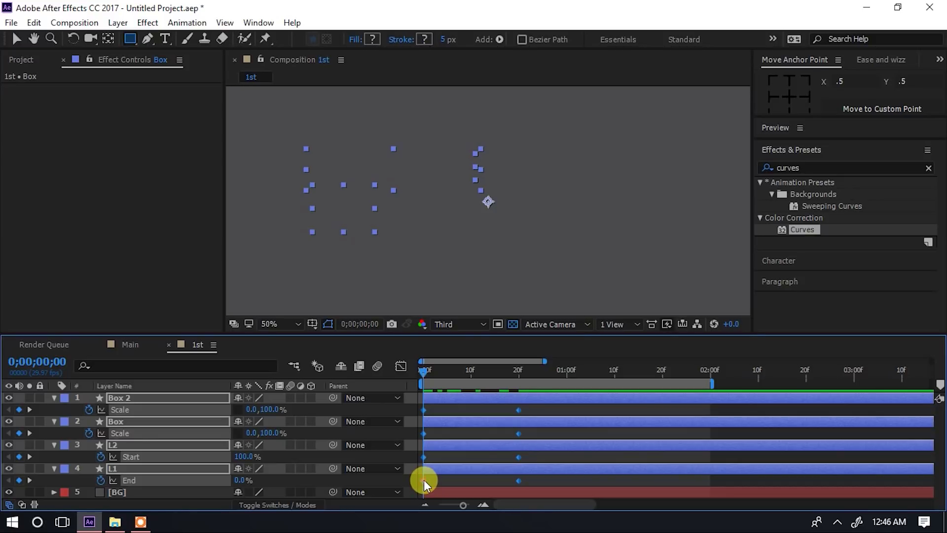
{"action": "right_click", "coordinate": [424, 479]}
{"action": "mouse_move", "coordinate": [500, 469]}
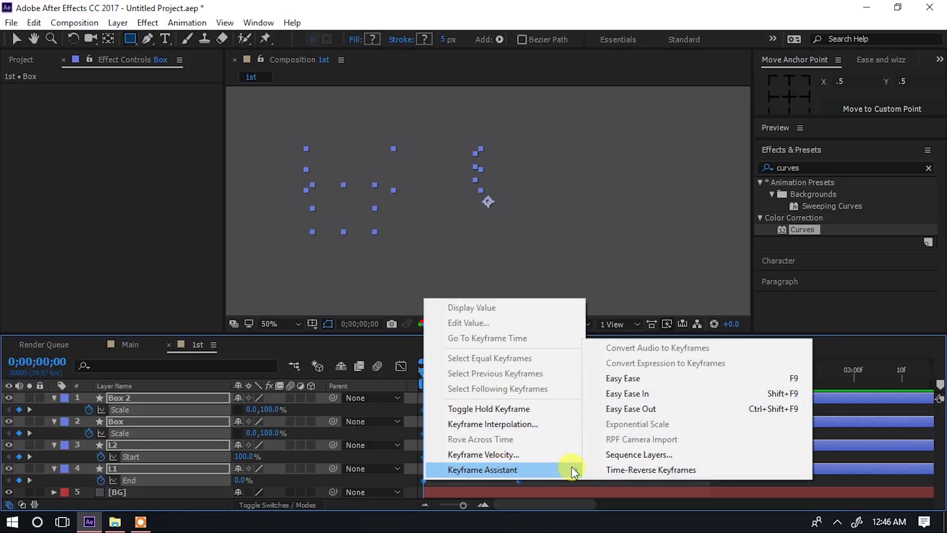
{"action": "left_click", "coordinate": [620, 376]}
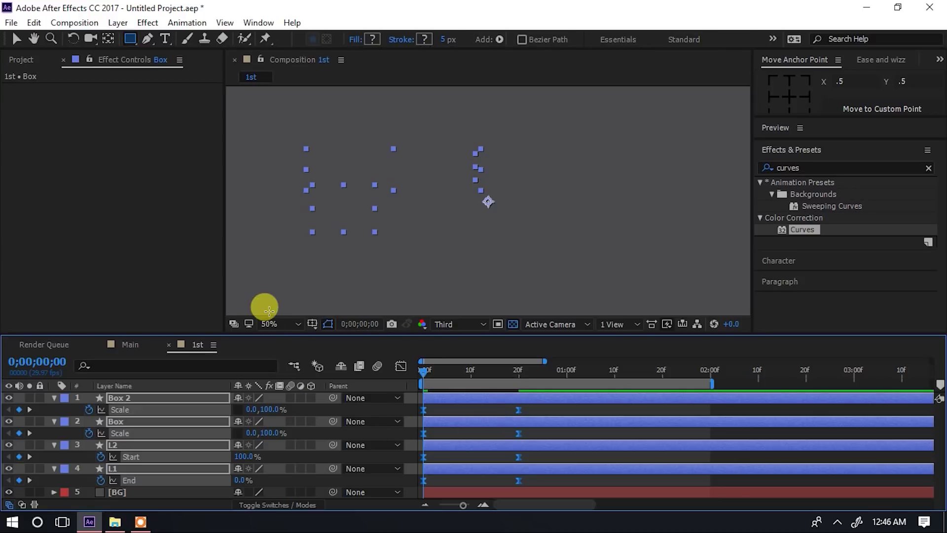
Shift both of L1's Trim Paths End keyframes about 6 frames later in time.
{"action": "left_click_drag", "start_coordinate": [424, 370], "coordinate": [521, 373]}
{"action": "left_click", "coordinate": [582, 481]}
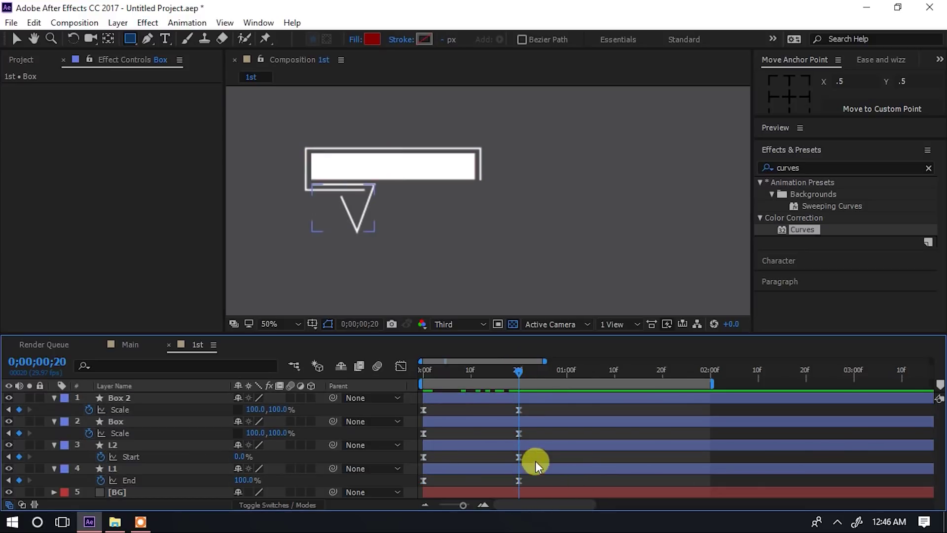
{"action": "left_click_drag", "start_coordinate": [533, 475], "coordinate": [452, 478]}
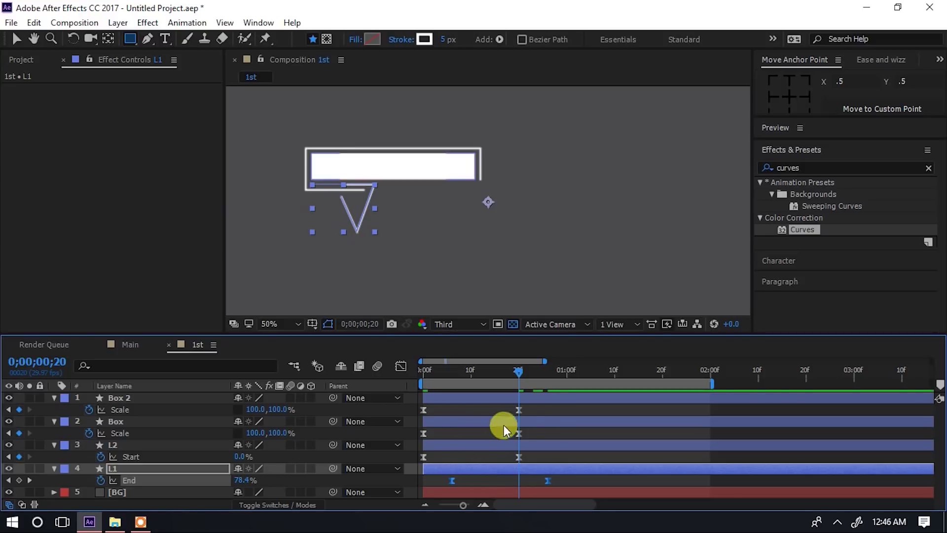
Shift Box 2's Scale keyframes about 6 frames later and Box's about 3 frames later, and preview the animation from the first frame.
{"action": "left_click_drag", "start_coordinate": [541, 431], "coordinate": [418, 436]}
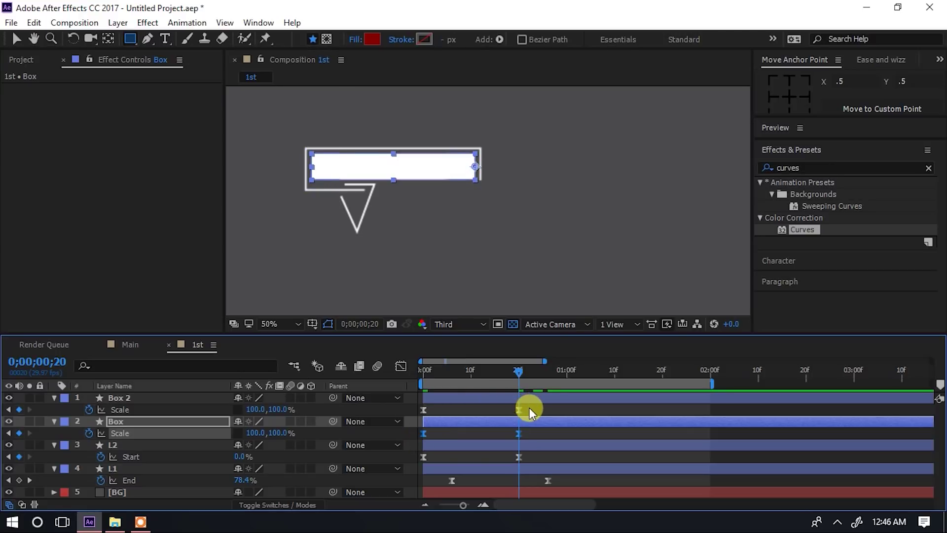
{"action": "left_click_drag", "start_coordinate": [528, 407], "coordinate": [451, 410]}
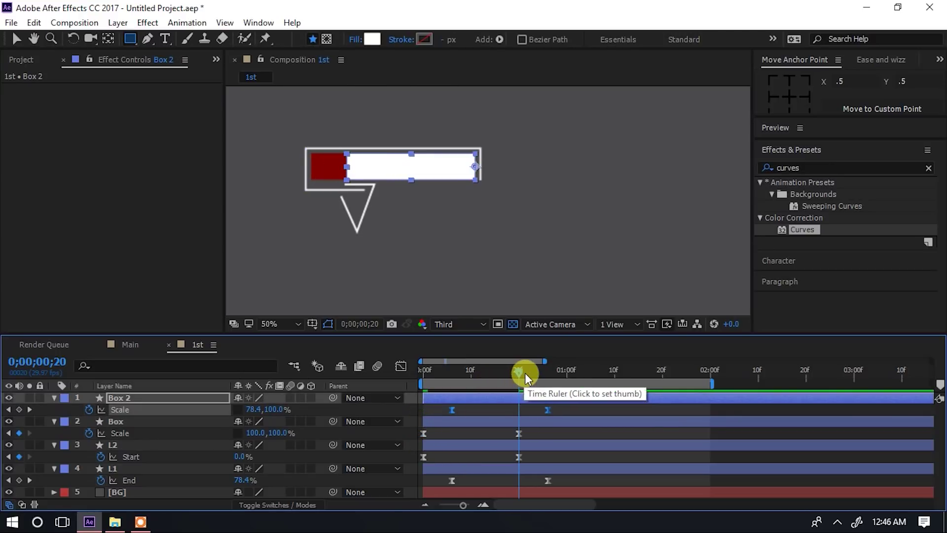
{"action": "left_click_drag", "start_coordinate": [525, 373], "coordinate": [551, 368]}
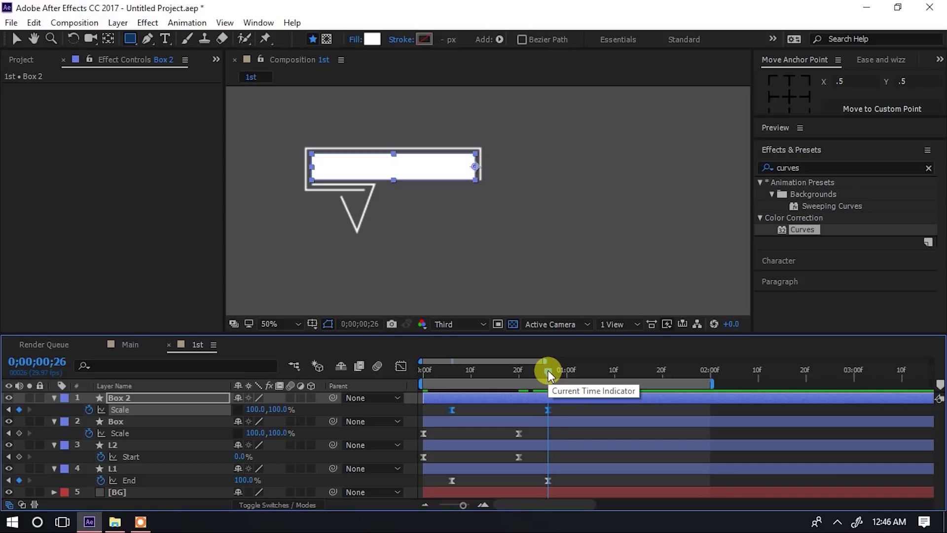
{"action": "left_click_drag", "start_coordinate": [538, 432], "coordinate": [437, 431]}
{"action": "left_click", "coordinate": [556, 433]}
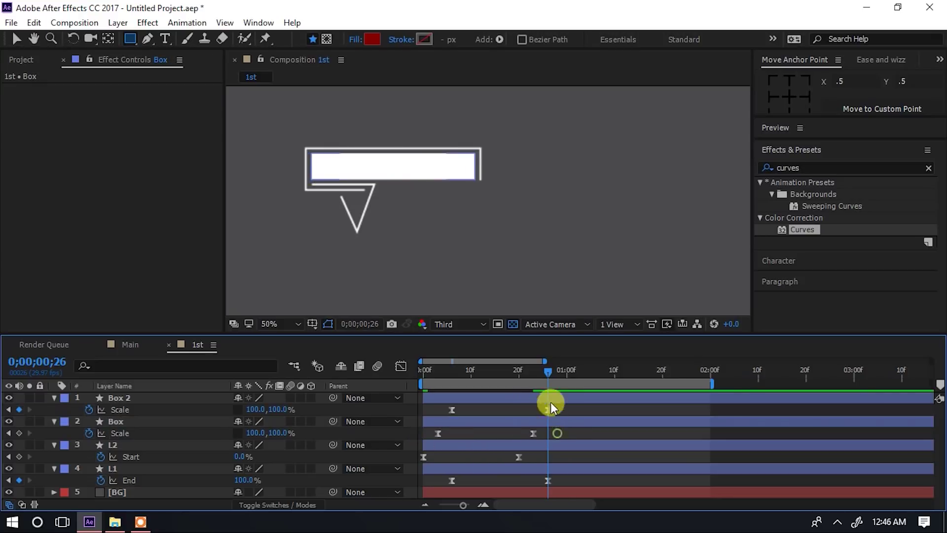
{"action": "key", "text": "Home"}
{"action": "key", "text": "space"}
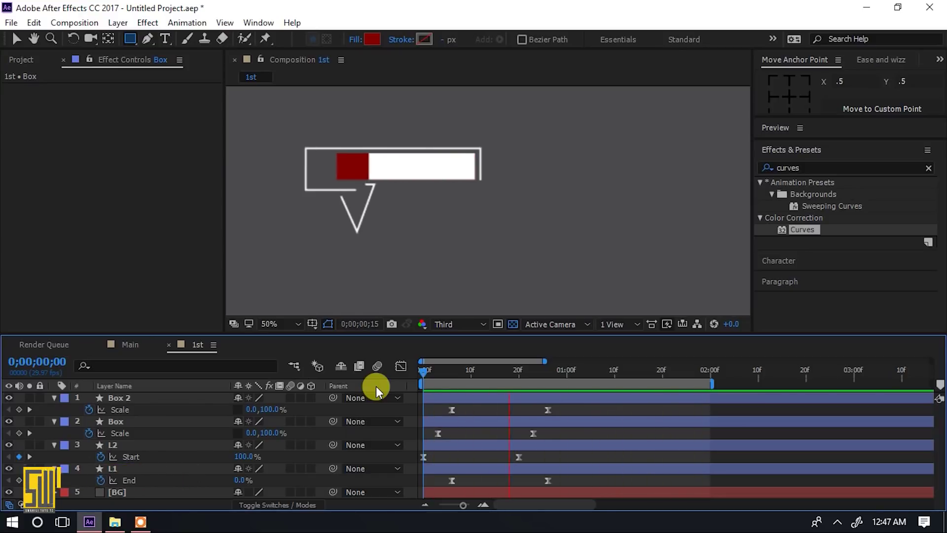
{"action": "key", "text": "space"}
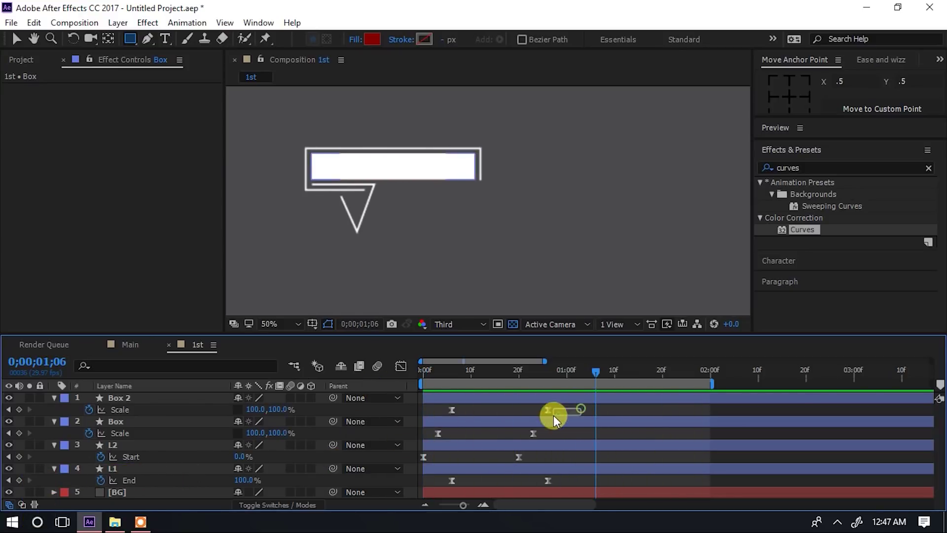
Move the ending keyframes of Box 2, Box, L2 and L1 about 10 frames later, and preview the slower animation.
{"action": "left_click_drag", "start_coordinate": [554, 415], "coordinate": [527, 484]}
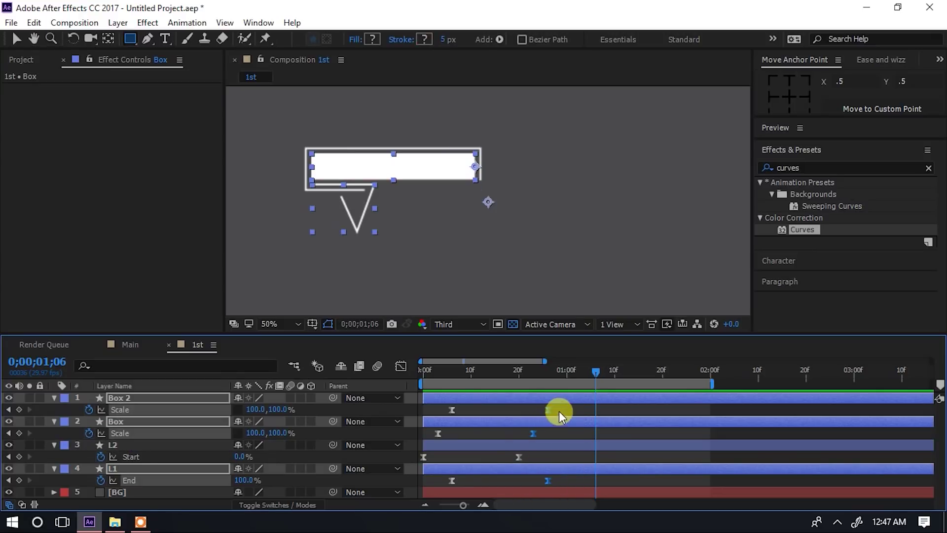
{"action": "left_click_drag", "start_coordinate": [565, 408], "coordinate": [593, 478]}
{"action": "left_click_drag", "start_coordinate": [591, 366], "coordinate": [368, 377]}
{"action": "key", "text": "space"}
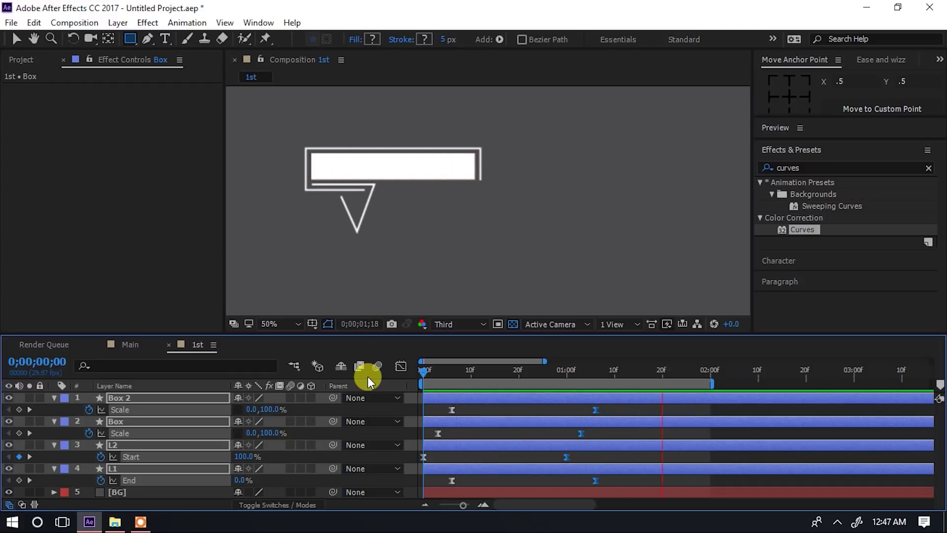
{"action": "key", "text": "space"}
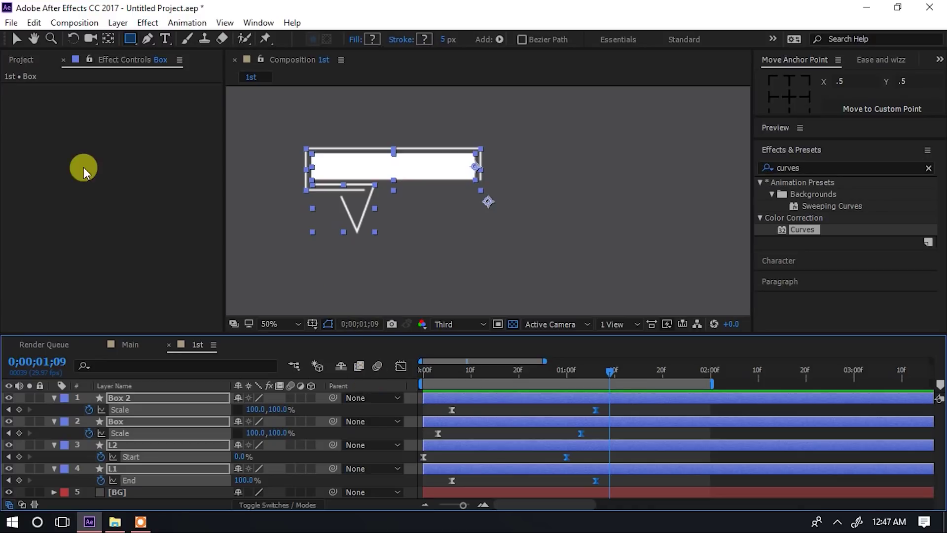
Collapse the revealed properties of the Box 2, Box, L2 and L1 layers, with the Selection tool active.
{"action": "left_click", "coordinate": [14, 42]}
{"action": "left_click", "coordinate": [357, 255]}
{"action": "left_click", "coordinate": [475, 268]}
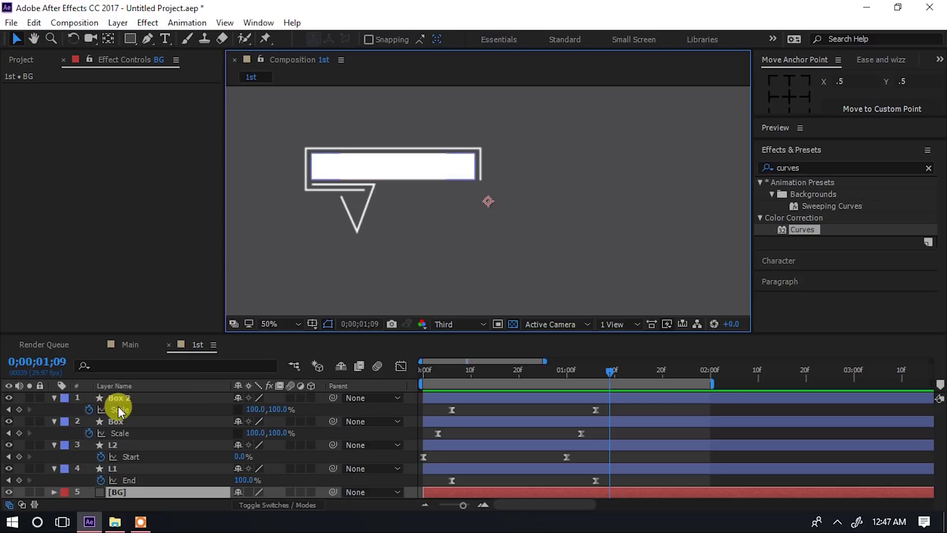
{"action": "left_click", "coordinate": [55, 397]}
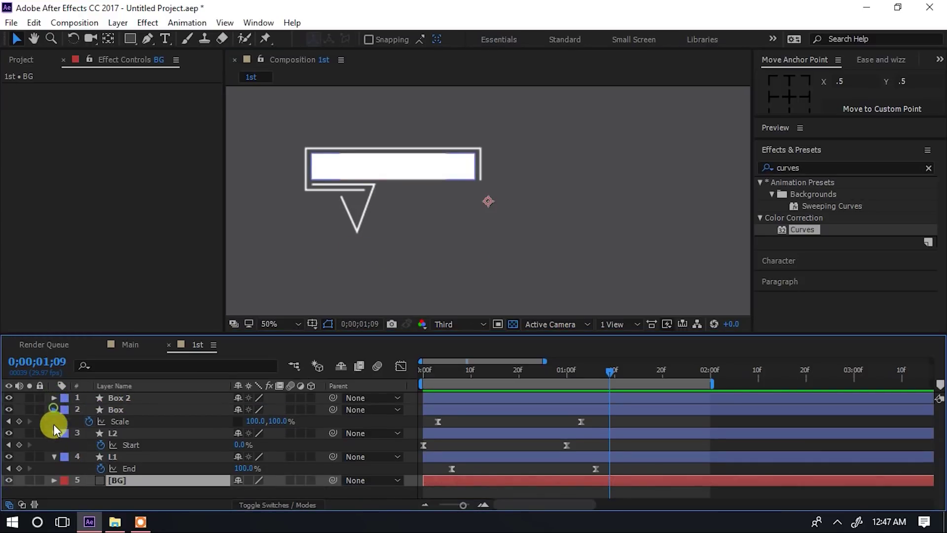
{"action": "left_click", "coordinate": [53, 409]}
{"action": "left_click", "coordinate": [53, 422]}
{"action": "left_click", "coordinate": [53, 433]}
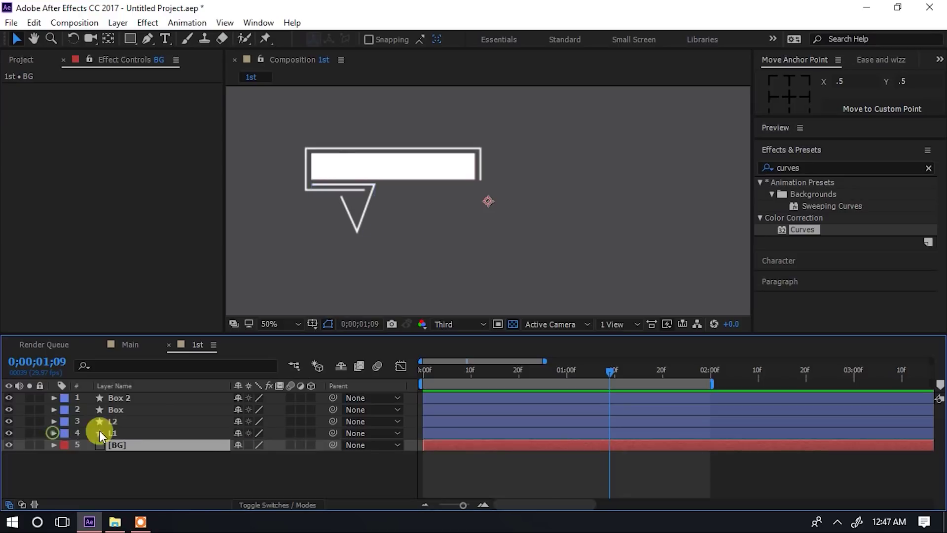
Create a new text layer reading "LILLY'S CUP" in the 1st composition.
{"action": "left_click", "coordinate": [137, 474]}
{"action": "left_click", "coordinate": [119, 23]}
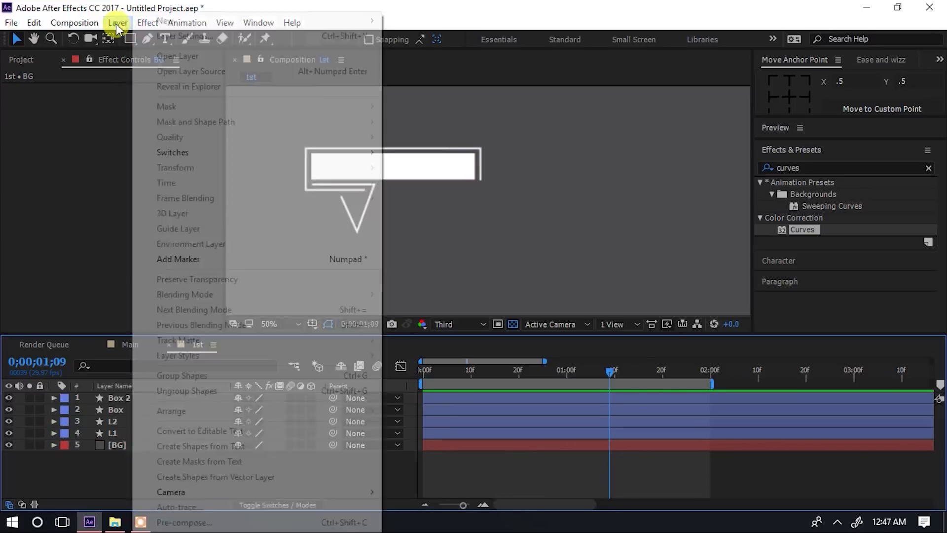
{"action": "mouse_move", "coordinate": [207, 21]}
{"action": "left_click", "coordinate": [453, 22]}
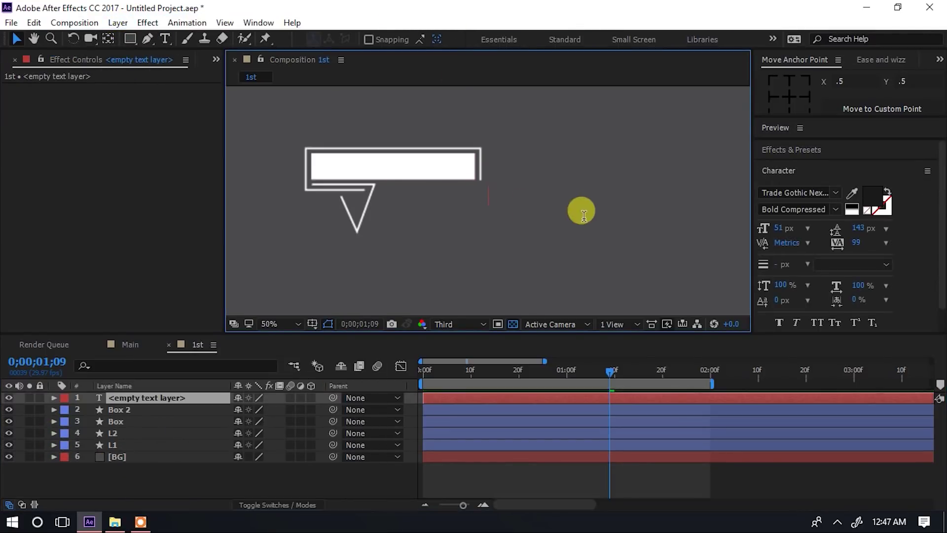
{"action": "type", "text": "LILIL"}
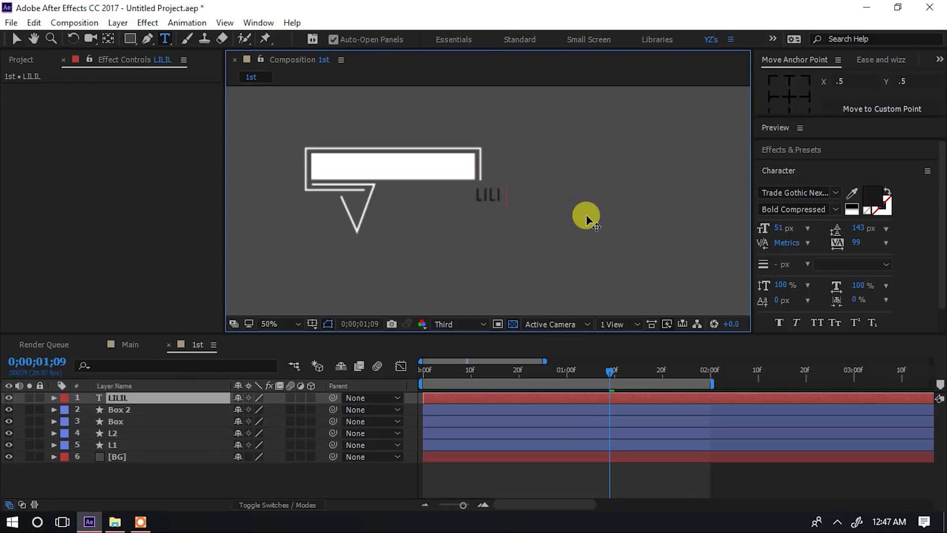
{"action": "key", "text": "BackSpace"}
{"action": "type", "text": "LY"}
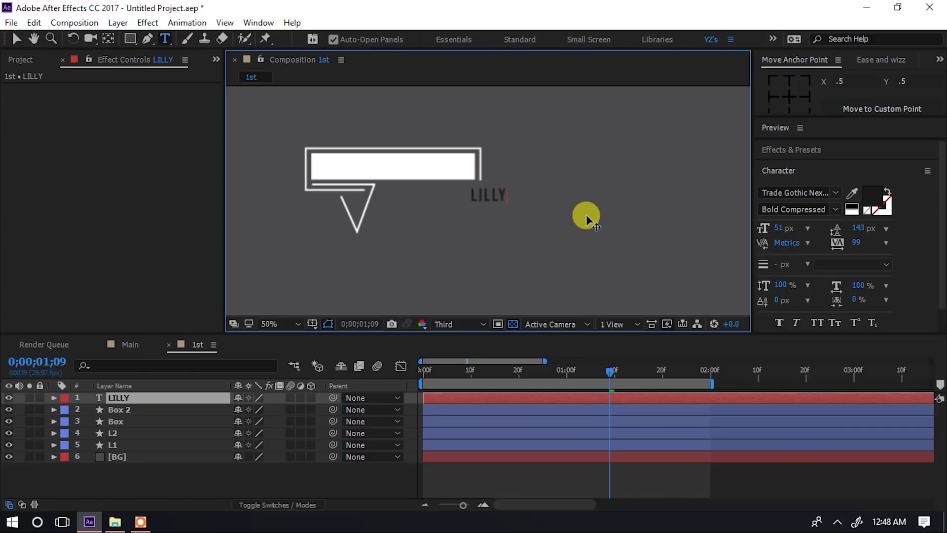
{"action": "type", "text": "'"}
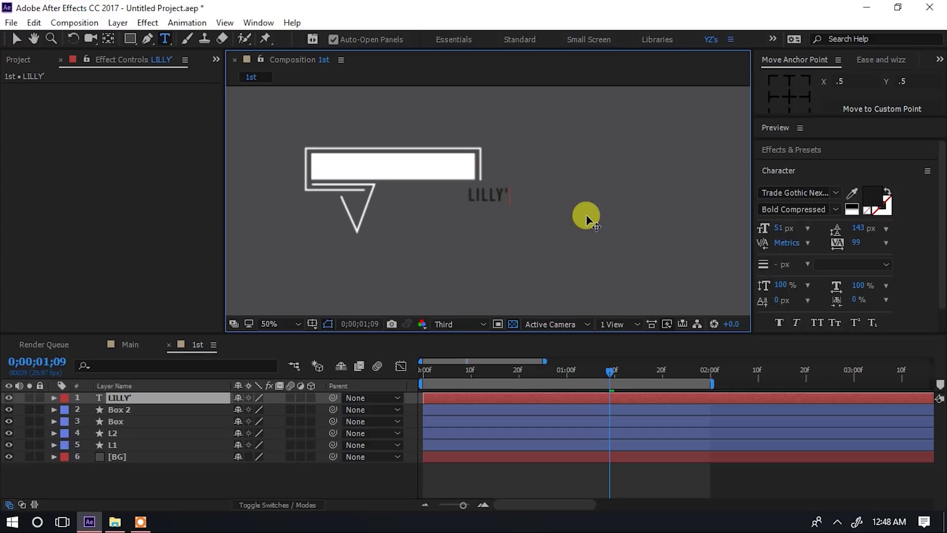
{"action": "type", "text": "S CU"}
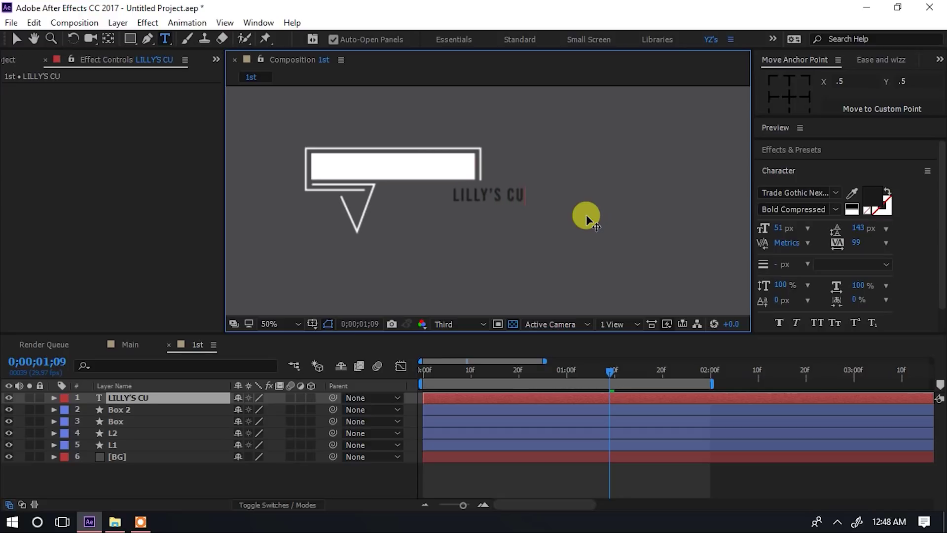
{"action": "type", "text": "P"}
{"action": "left_click", "coordinate": [207, 475]}
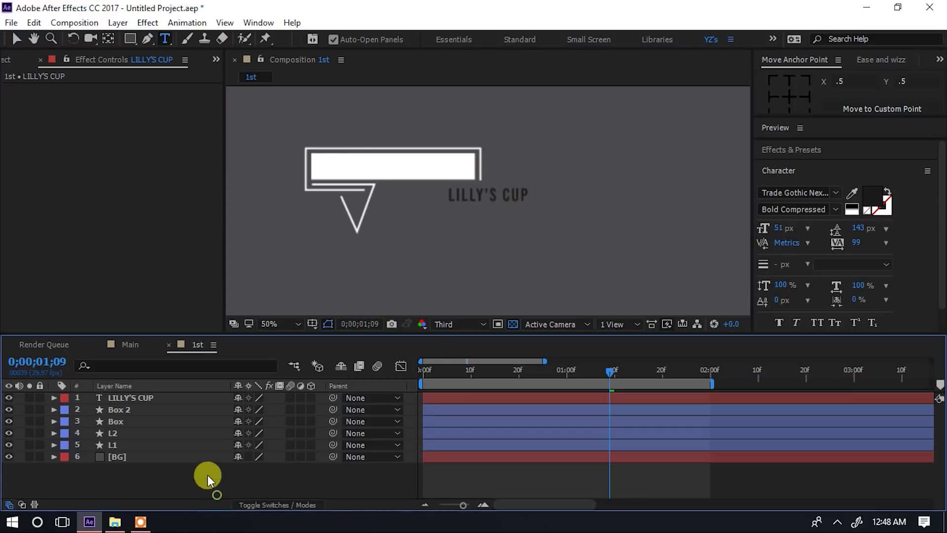
Move the LILLY'S CUP text into the middle of the white box.
{"action": "left_click", "coordinate": [167, 398]}
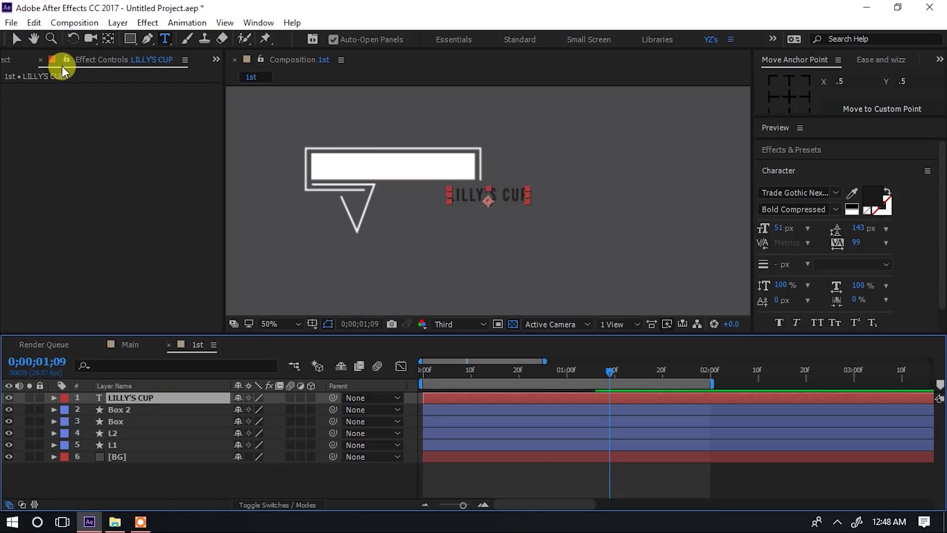
{"action": "left_click", "coordinate": [15, 39]}
{"action": "left_click_drag", "start_coordinate": [503, 197], "coordinate": [409, 169]}
{"action": "left_click", "coordinate": [354, 488]}
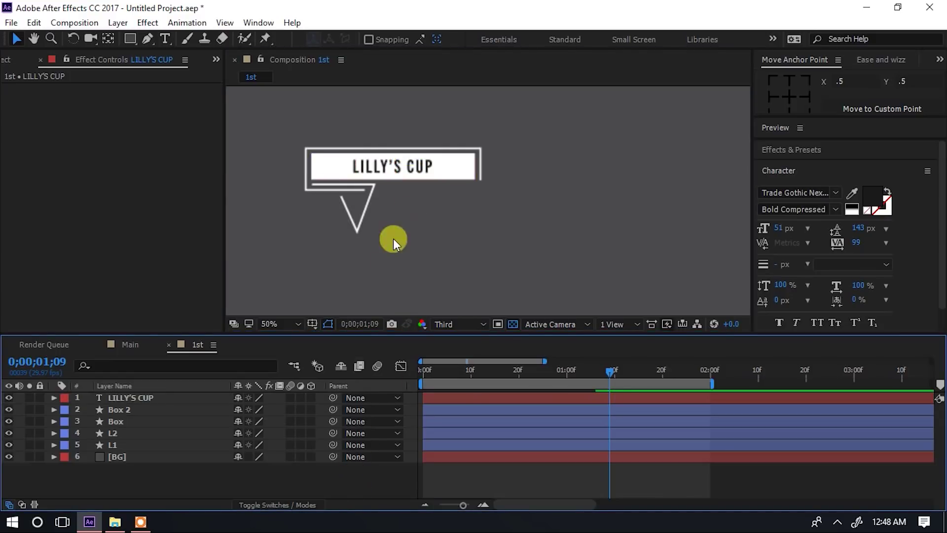
Set the LILLY'S CUP text's font size to 70 px, recentre it in the white box, and preview the animation.
{"action": "left_click", "coordinate": [419, 170]}
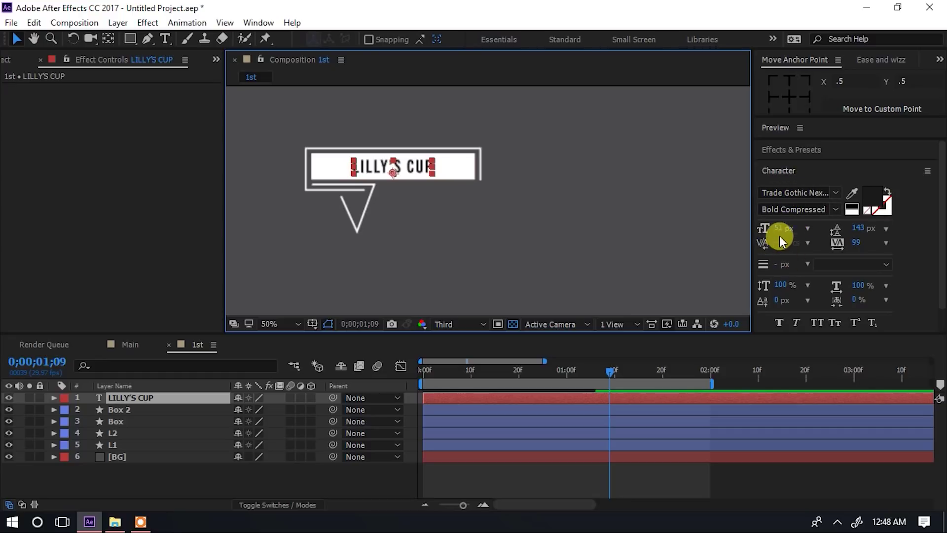
{"action": "mouse_move", "coordinate": [780, 228]}
{"action": "left_mouse_down"}
{"action": "mouse_move", "coordinate": [786, 222]}
{"action": "mouse_move", "coordinate": [763, 232]}
{"action": "left_mouse_up"}
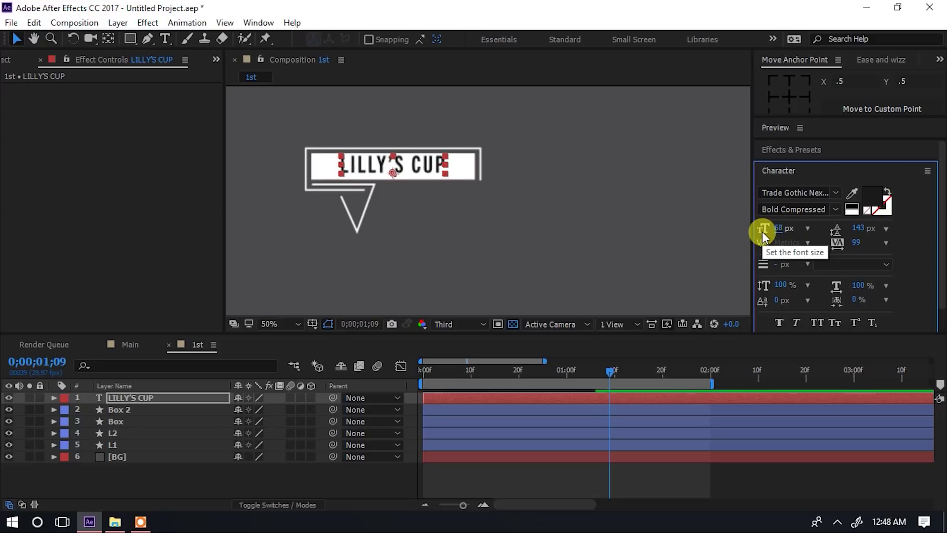
{"action": "left_click", "coordinate": [429, 165]}
{"action": "left_click", "coordinate": [234, 479]}
{"action": "left_click", "coordinate": [401, 163]}
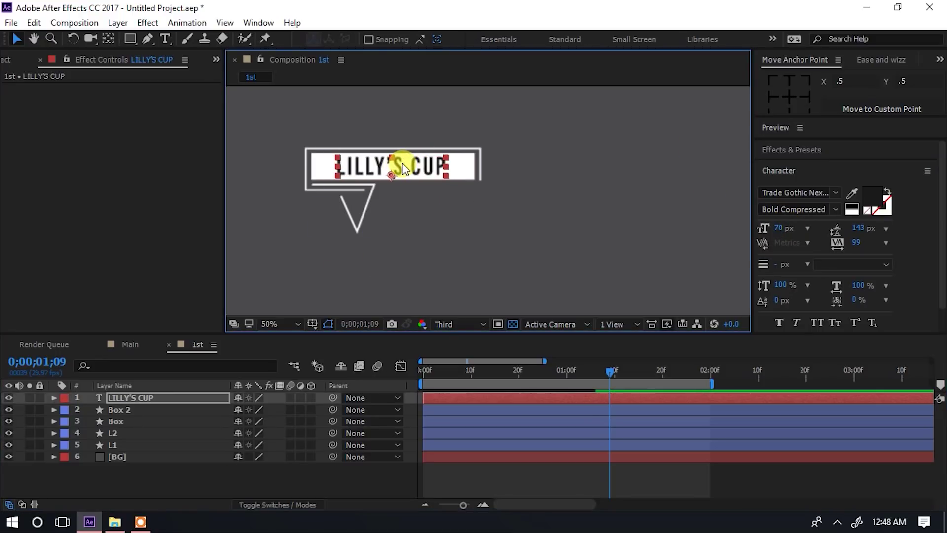
{"action": "left_click", "coordinate": [343, 472]}
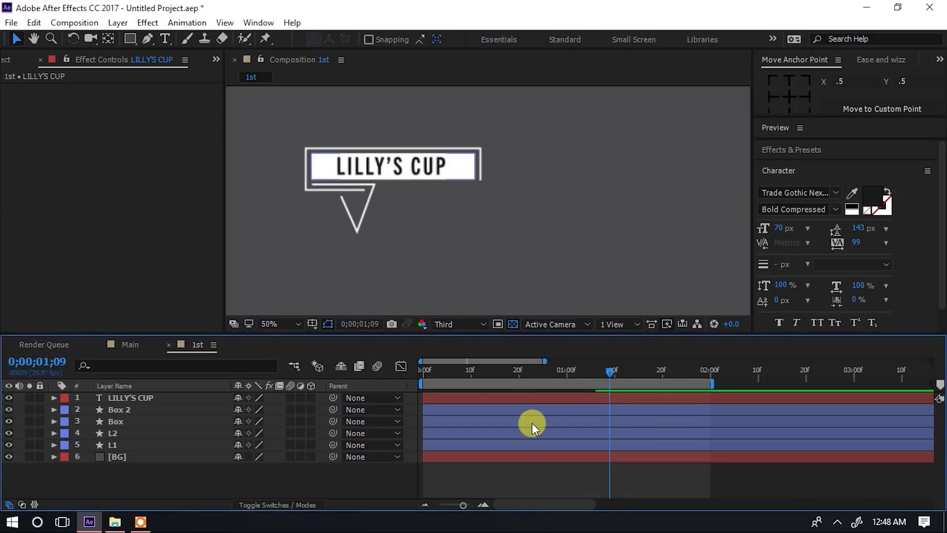
{"action": "left_click_drag", "start_coordinate": [611, 374], "coordinate": [418, 374]}
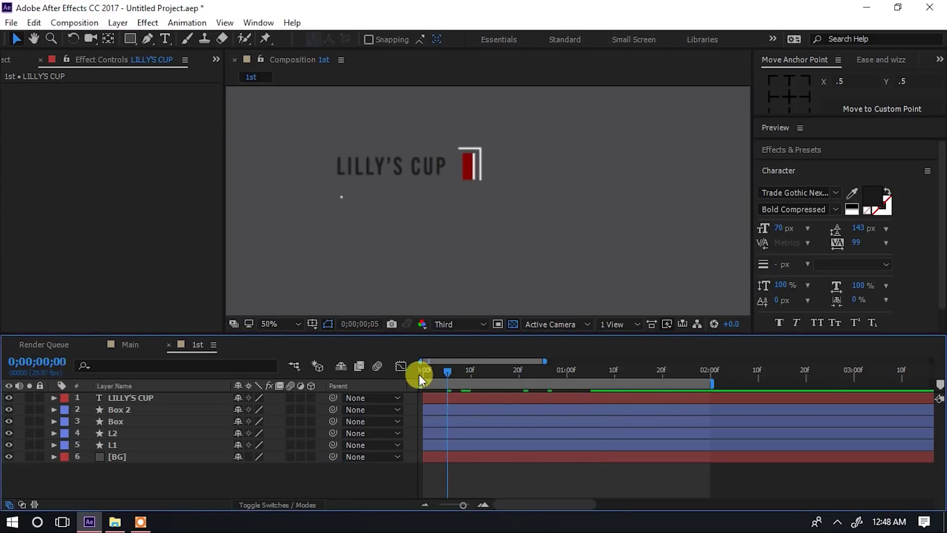
{"action": "key", "text": "space"}
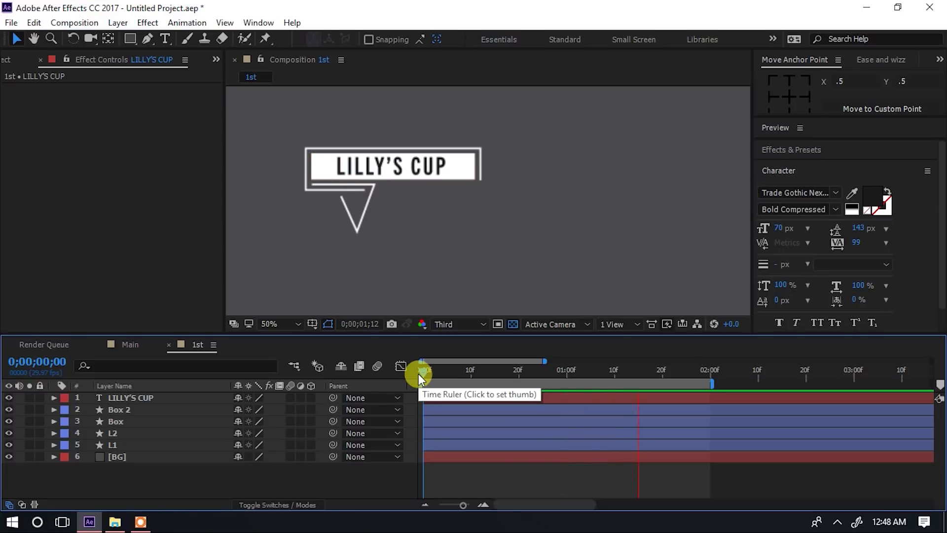
{"action": "key", "text": "space"}
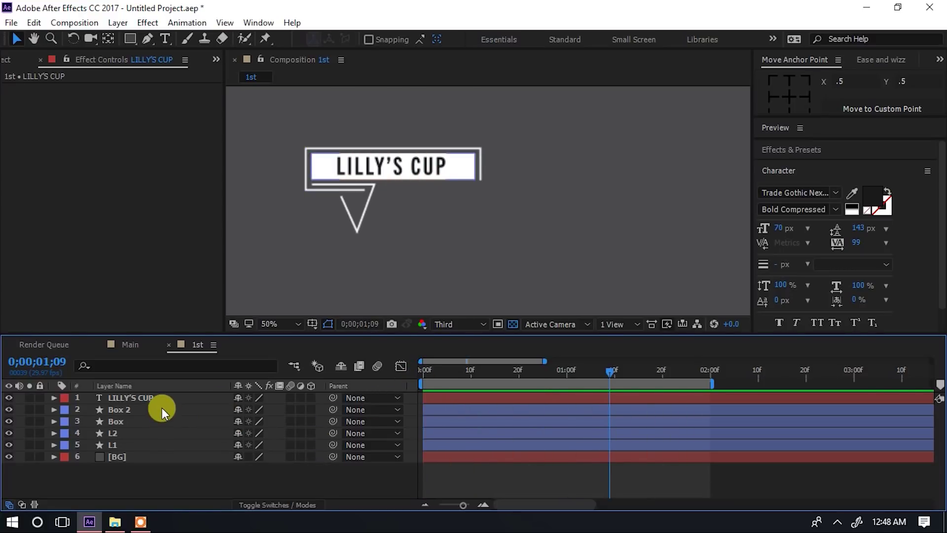
Duplicate the Box 2 layer and place the copy above the LILLY'S CUP text layer.
{"action": "left_click", "coordinate": [145, 408]}
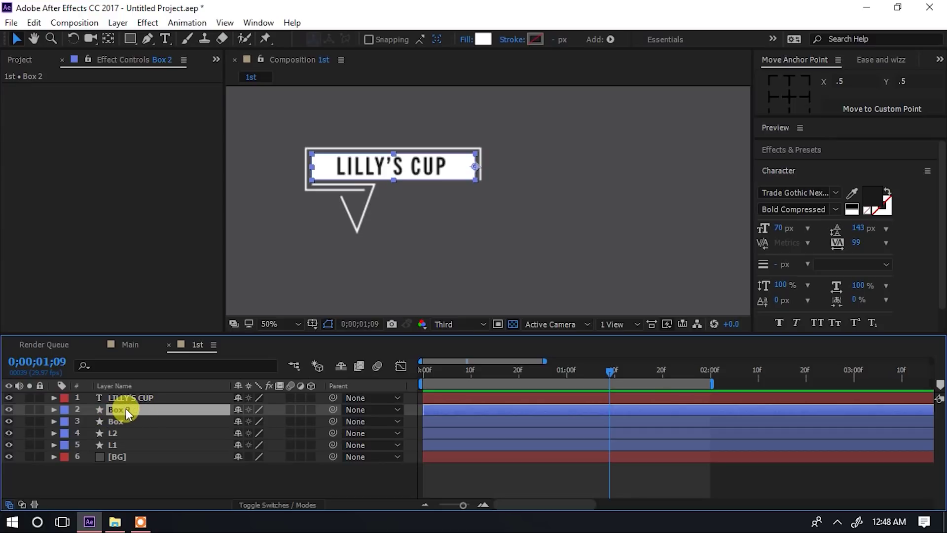
{"action": "key", "text": "ctrl+d"}
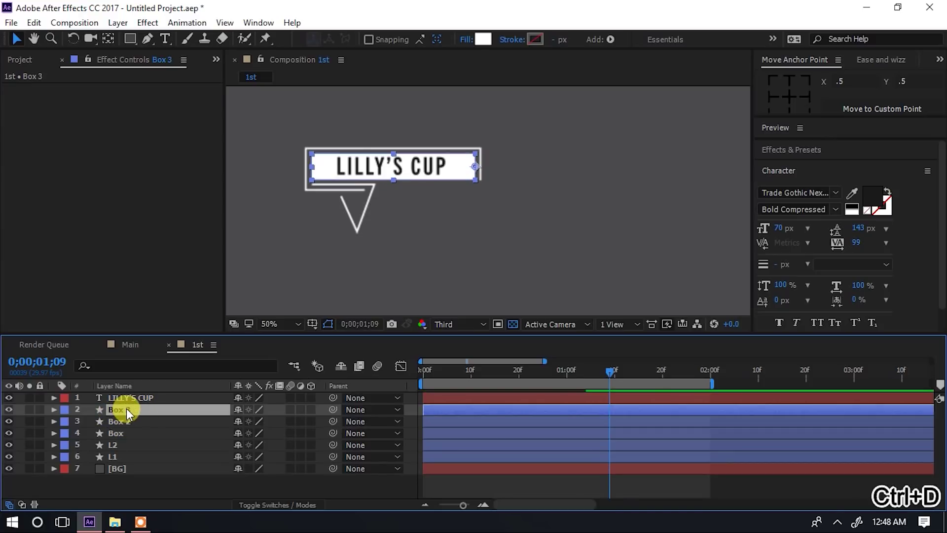
{"action": "left_click_drag", "start_coordinate": [130, 408], "coordinate": [127, 401]}
Set the LILLY'S CUP layer's track matte to Alpha Matte "Box 3" and scrub back towards the start to check the reveal.
{"action": "left_click", "coordinate": [129, 409]}
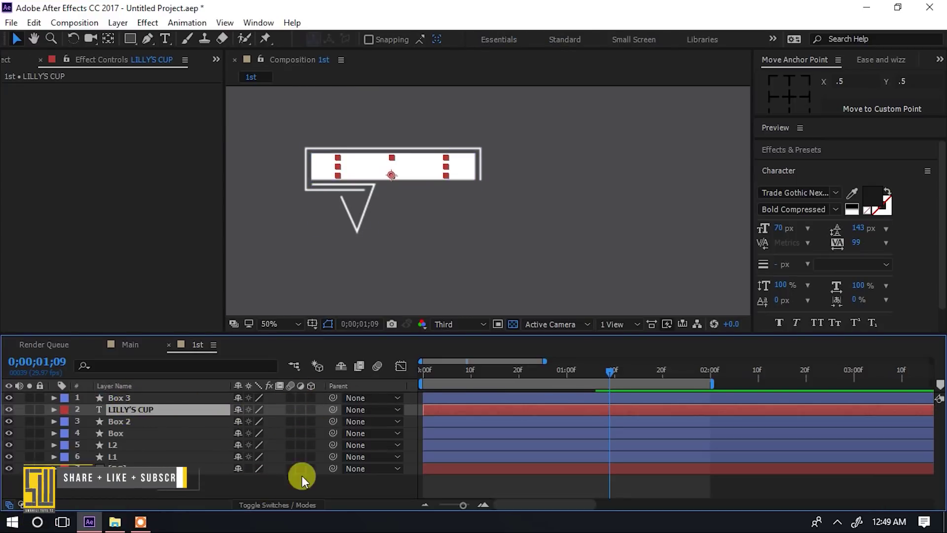
{"action": "left_click", "coordinate": [270, 504]}
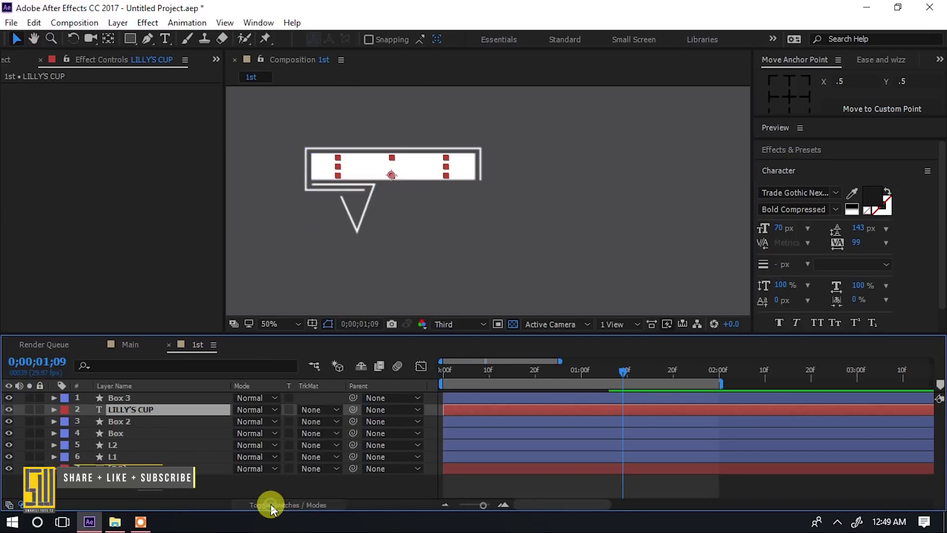
{"action": "left_click", "coordinate": [316, 413]}
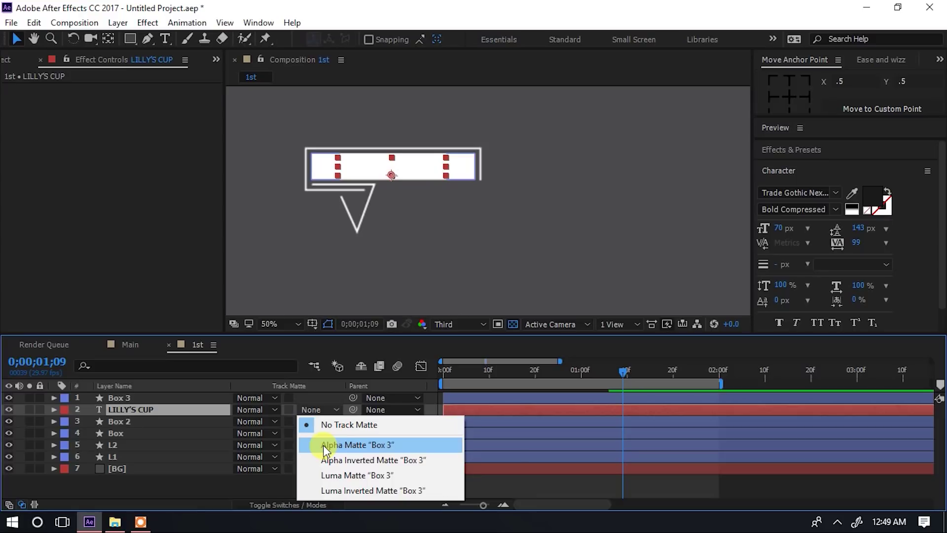
{"action": "left_click", "coordinate": [324, 445]}
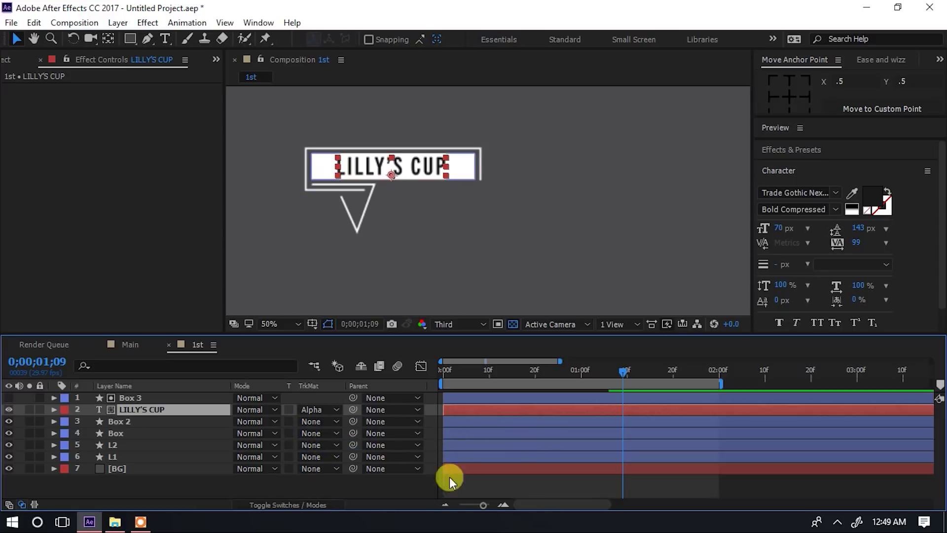
{"action": "left_click", "coordinate": [345, 476]}
{"action": "left_click_drag", "start_coordinate": [631, 372], "coordinate": [458, 390]}
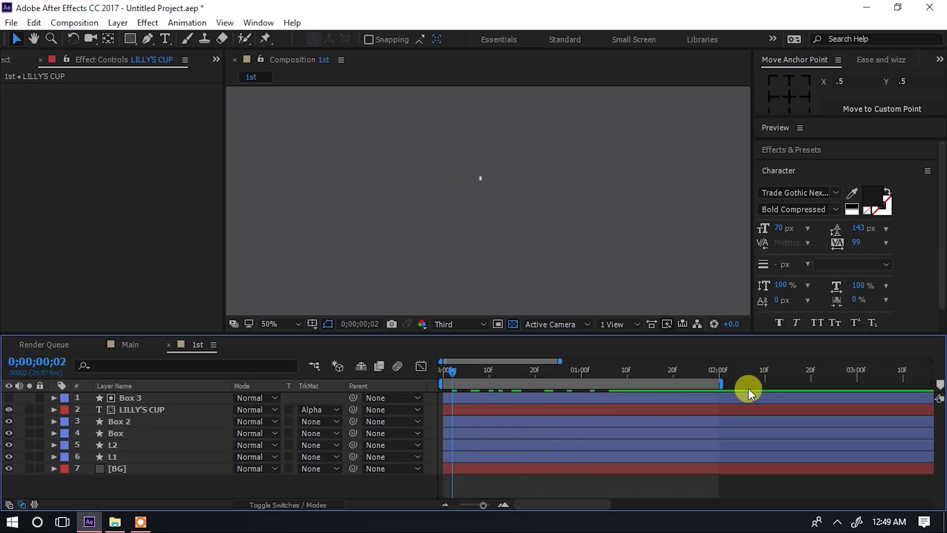
Preview the callout animation with the matte-revealed LILLY'S CUP text in the 1st composition.
{"action": "key", "text": "space"}
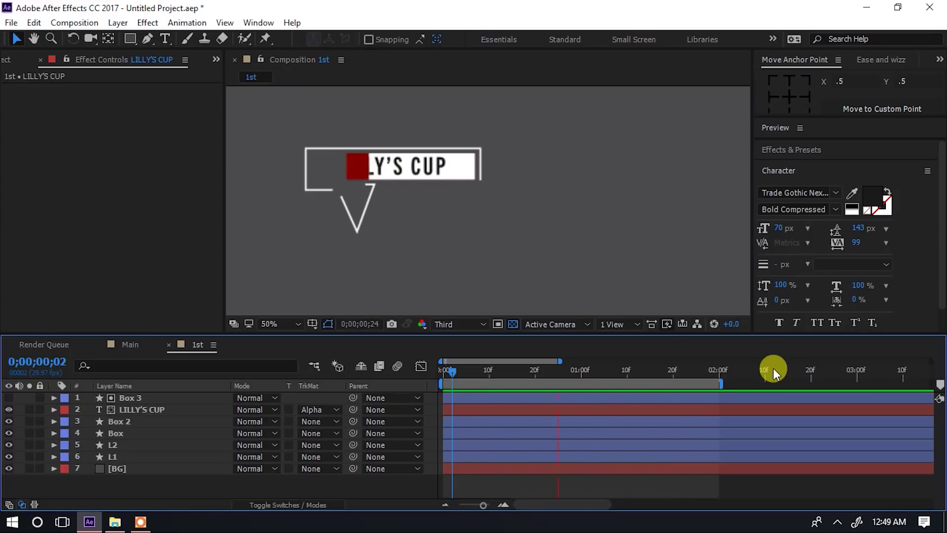
{"action": "key", "text": "space"}
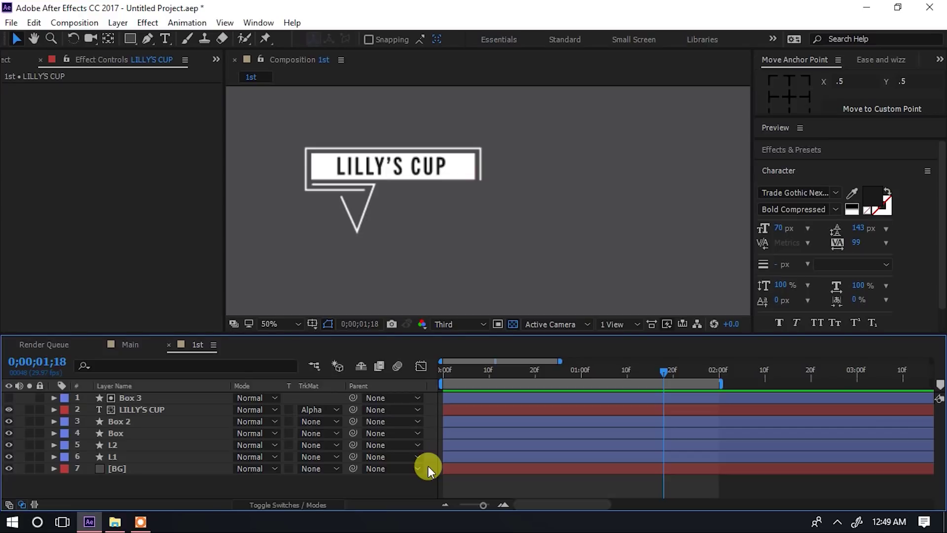
In the Main composition, create a null and camera from the 3D track point near the rim of the orange mug.
{"action": "left_click", "coordinate": [131, 344]}
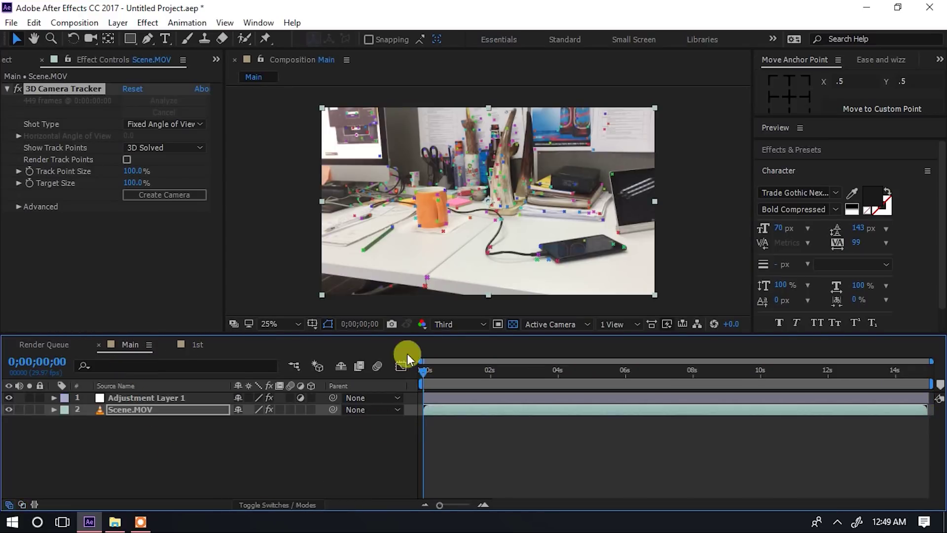
{"action": "key", "text": "slash"}
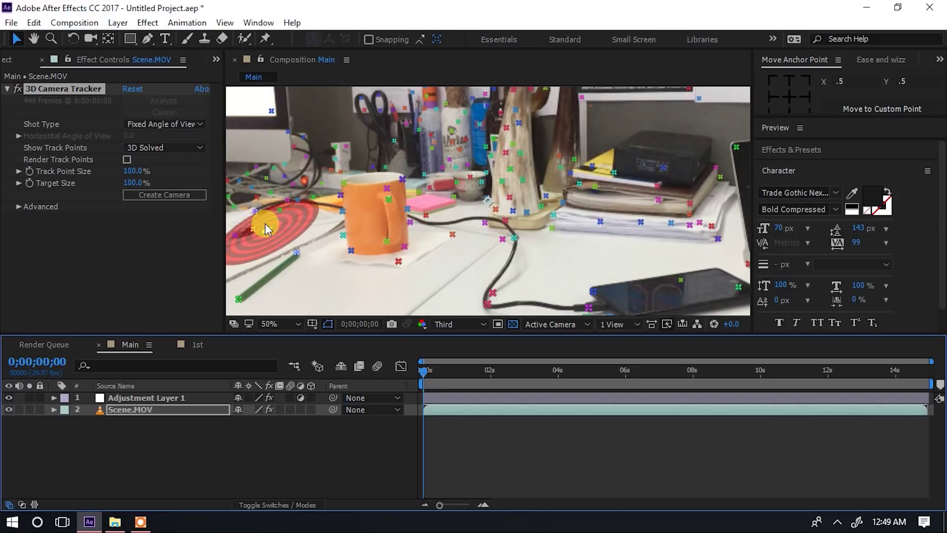
{"action": "key", "text": "comma"}
{"action": "key", "text": "slash"}
{"action": "key", "text": "comma"}
{"action": "key", "text": "comma"}
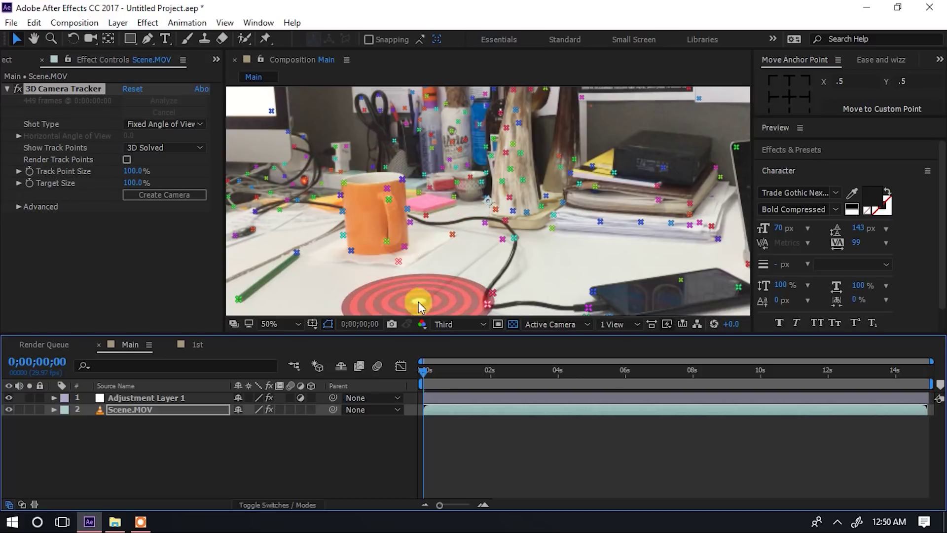
{"action": "right_click", "coordinate": [386, 188]}
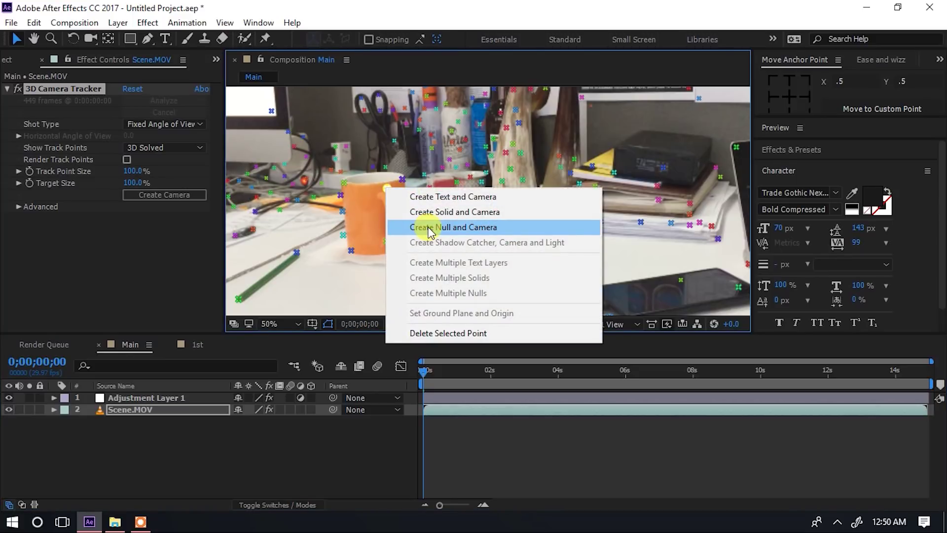
{"action": "left_click", "coordinate": [453, 226]}
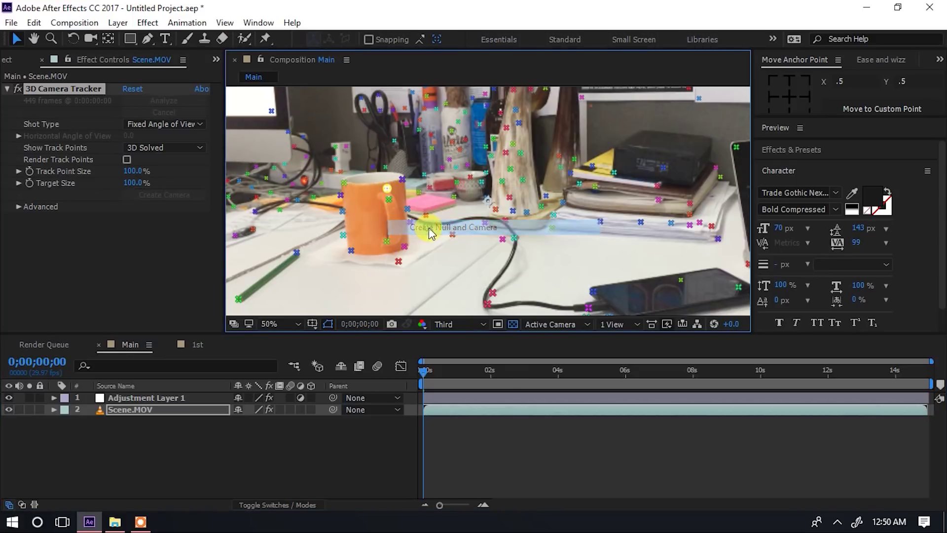
{"action": "left_click", "coordinate": [159, 472]}
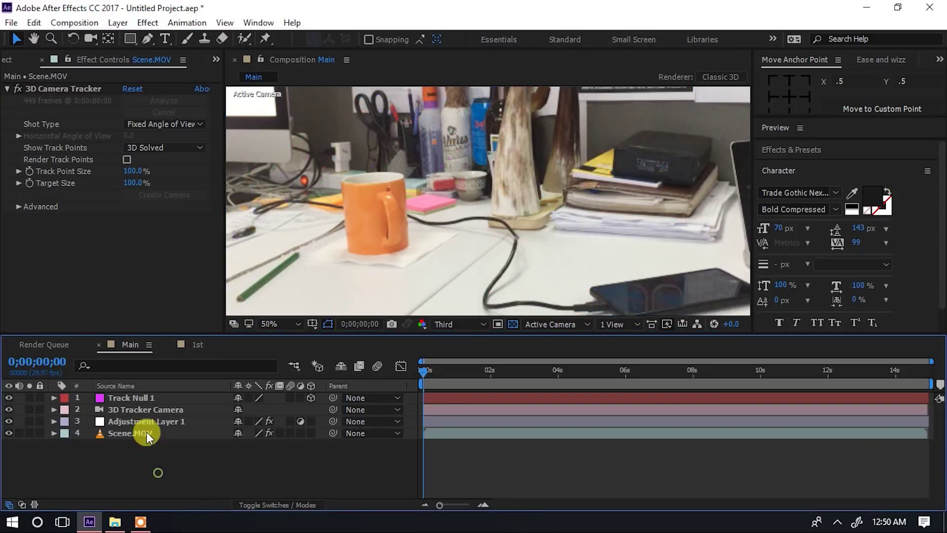
Rename the Track Null 1 layer to Cup.
{"action": "left_click", "coordinate": [135, 398]}
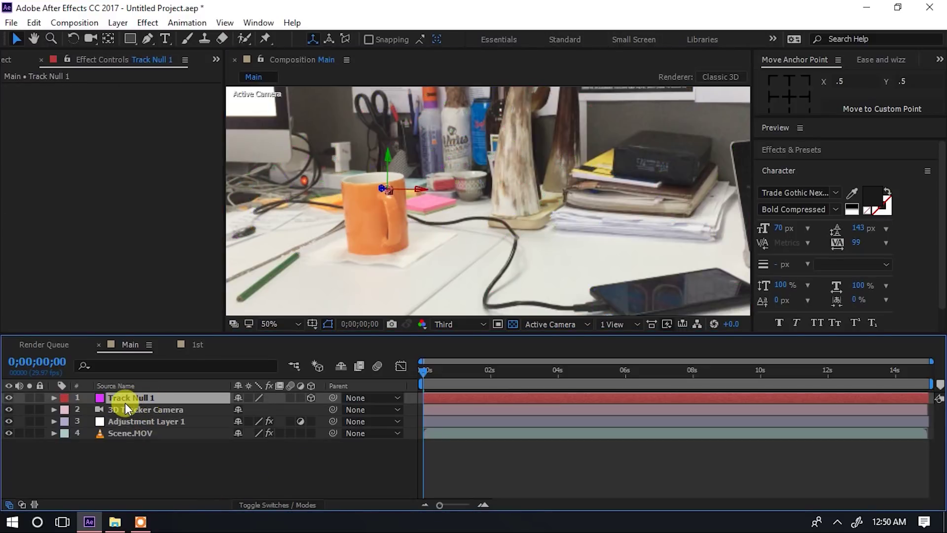
{"action": "right_click", "coordinate": [145, 398]}
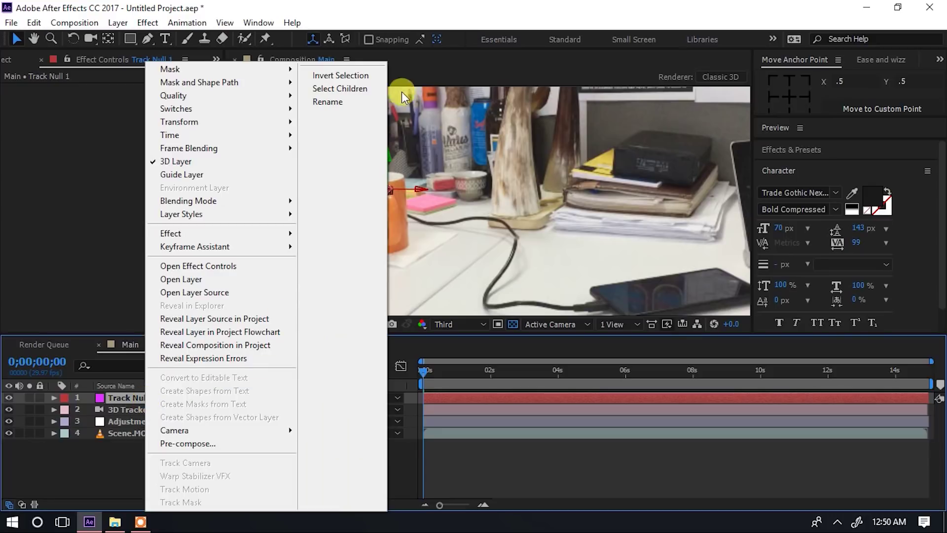
{"action": "left_click", "coordinate": [347, 105]}
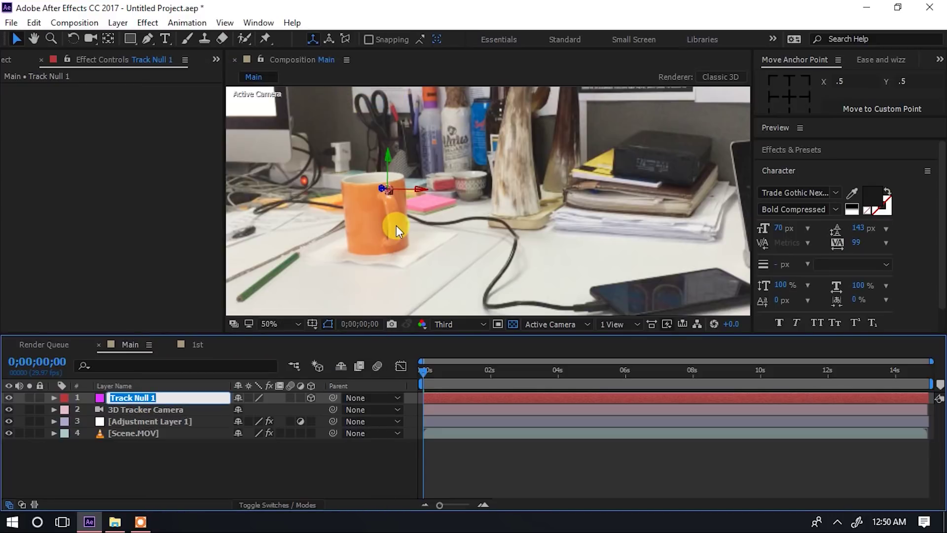
{"action": "type", "text": "Cup"}
{"action": "key", "text": "Return"}
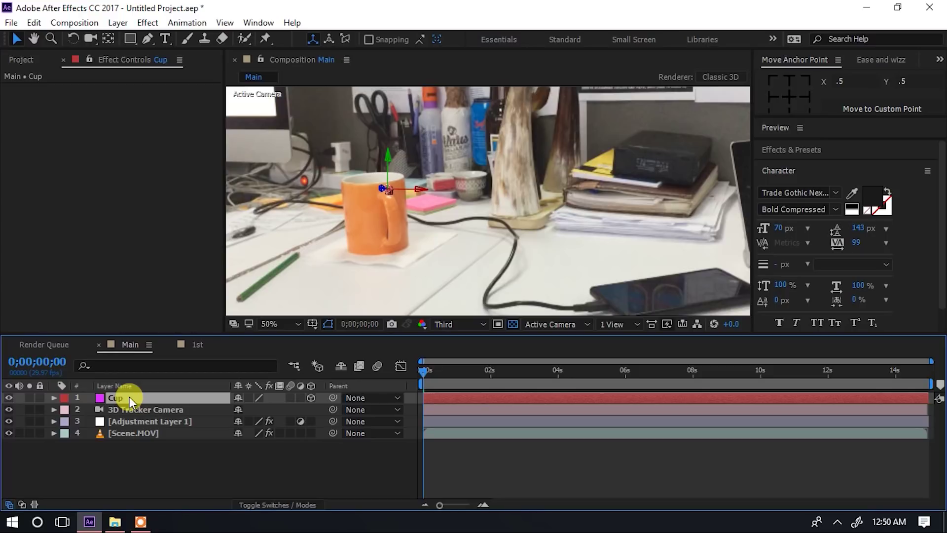
Hide the BG layer in the 1st composition and return to the Main composition.
{"action": "left_click", "coordinate": [200, 344]}
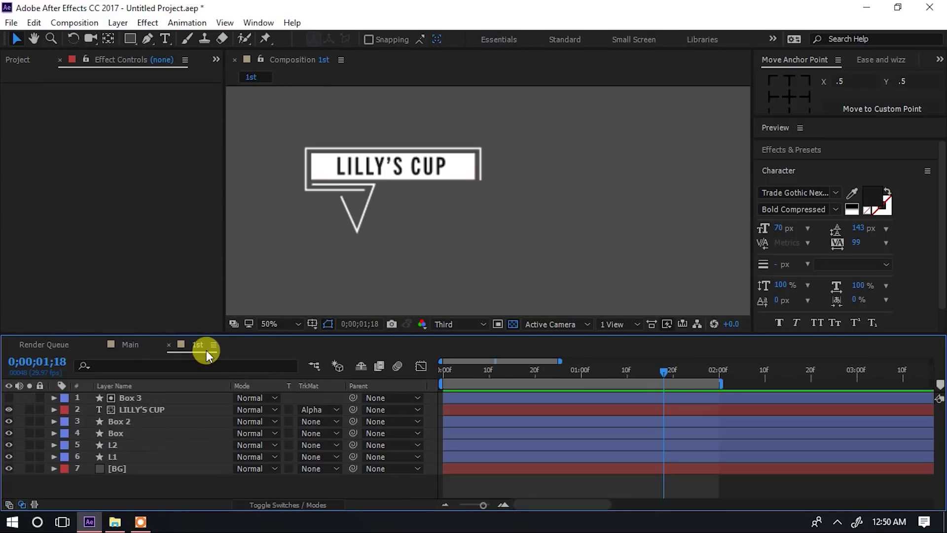
{"action": "left_click", "coordinate": [9, 469]}
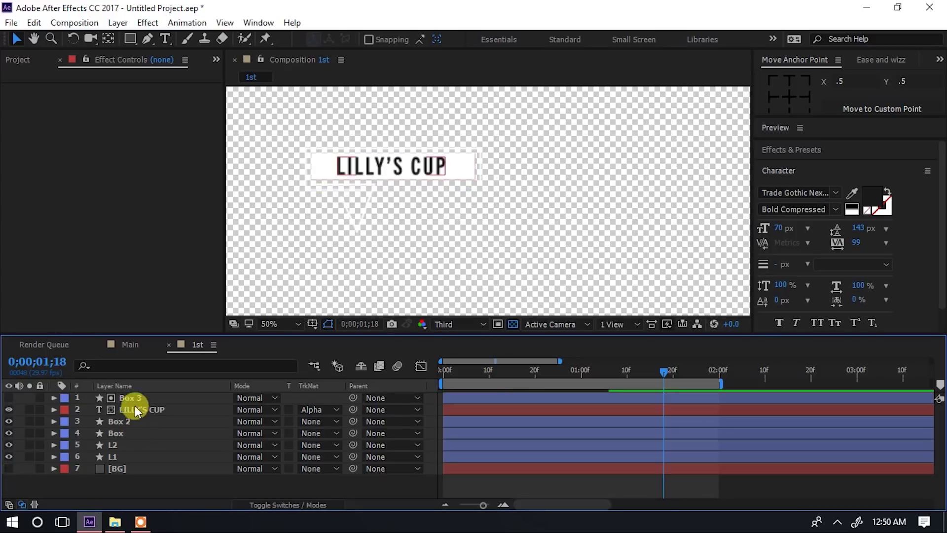
{"action": "left_click", "coordinate": [123, 343]}
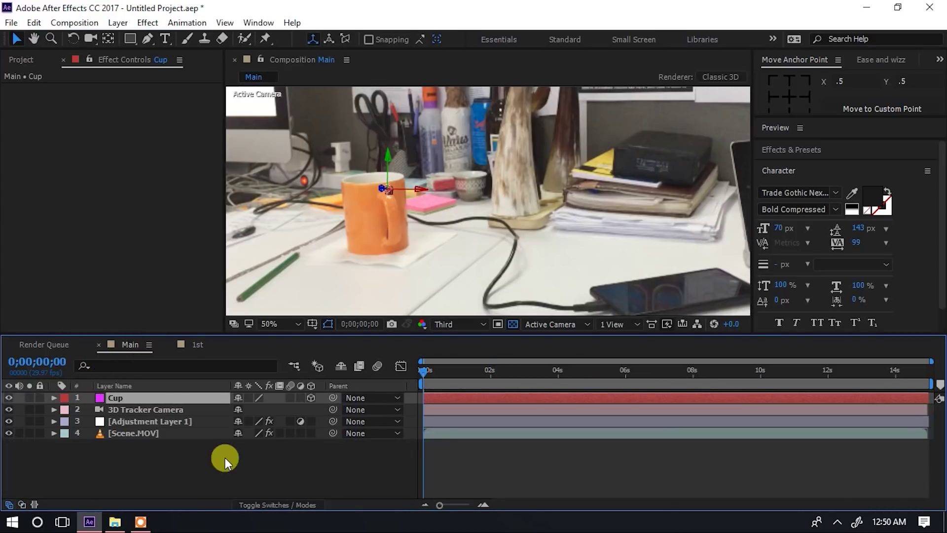
Add the 1st composition to the Main timeline between the 3D Tracker Camera and Adjustment Layer 1.
{"action": "left_click", "coordinate": [19, 61]}
{"action": "left_click", "coordinate": [38, 186]}
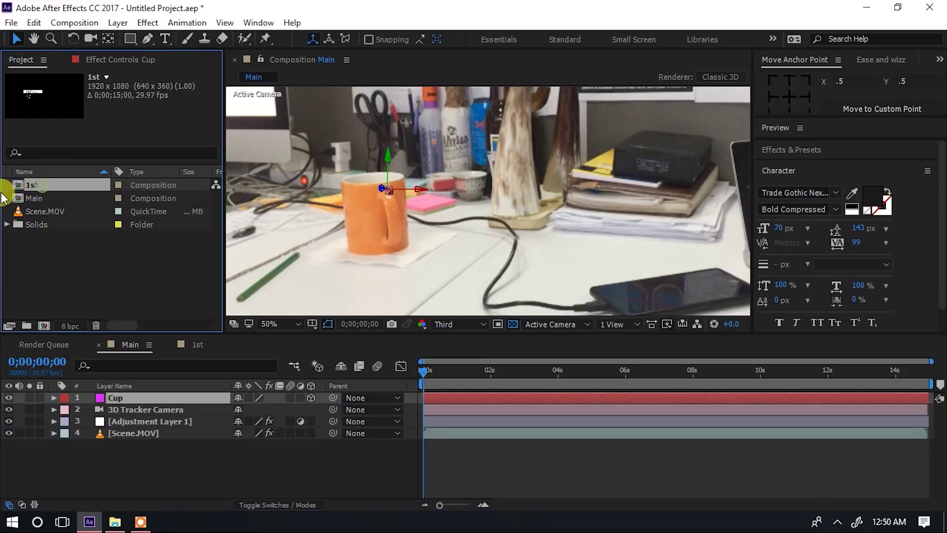
{"action": "left_click", "coordinate": [35, 197], "text": "shift"}
{"action": "mouse_move", "coordinate": [34, 185]}
{"action": "left_mouse_down"}
{"action": "mouse_move", "coordinate": [117, 376]}
{"action": "mouse_move", "coordinate": [106, 380]}
{"action": "mouse_move", "coordinate": [116, 414]}
{"action": "left_mouse_up"}
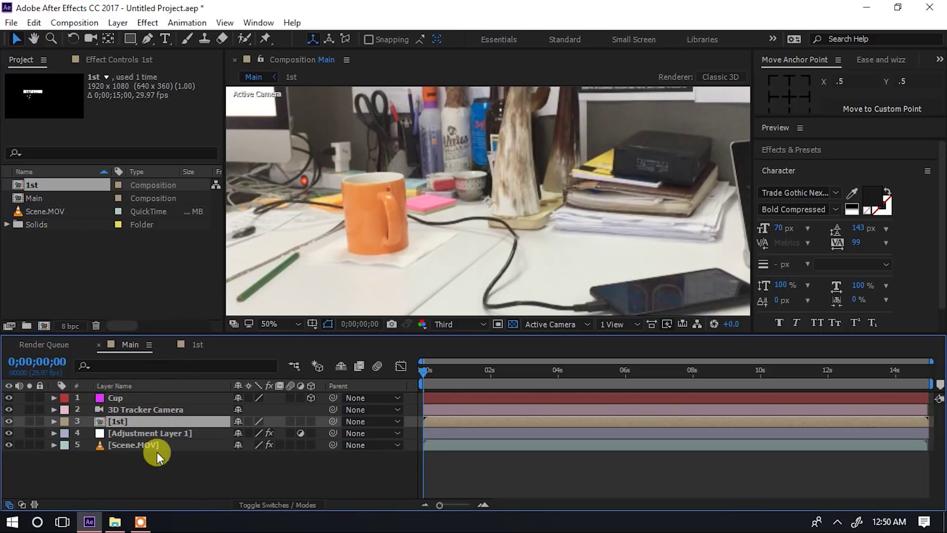
{"action": "left_click", "coordinate": [153, 476]}
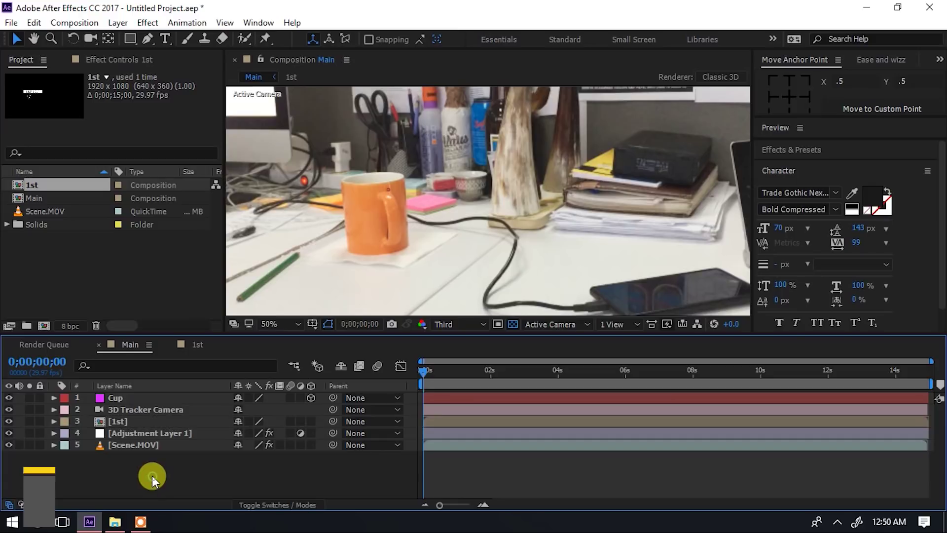
At 0;00;01;16, move the 1st layer so the pointer of the LILLY'S CUP callout sits over the orange mug.
{"action": "left_click", "coordinate": [425, 372]}
{"action": "left_click_drag", "start_coordinate": [466, 372], "coordinate": [499, 372]}
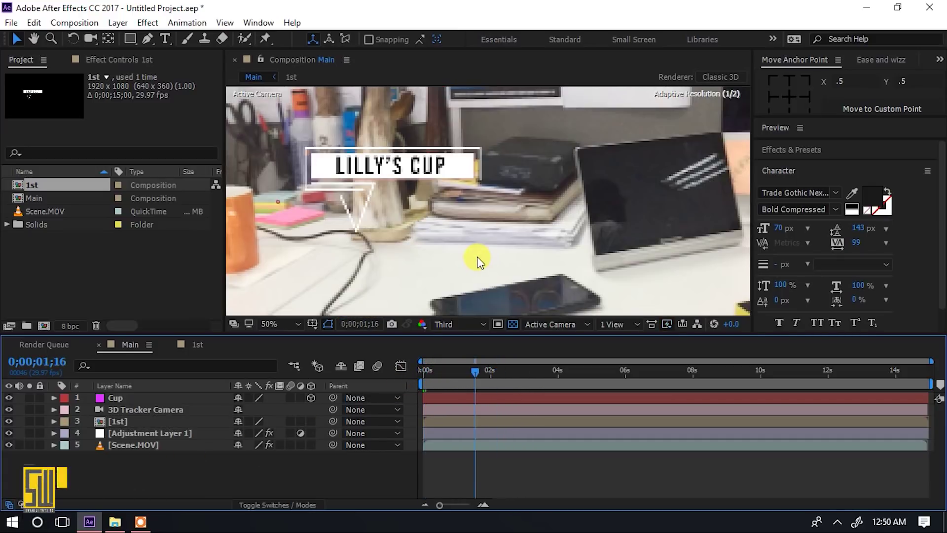
{"action": "key", "text": "comma"}
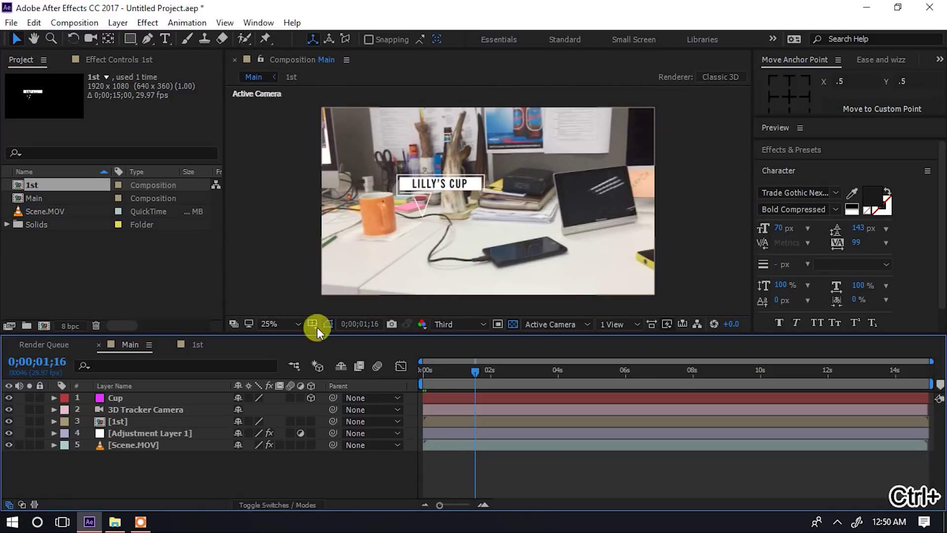
{"action": "scroll", "coordinate": [457, 257], "scroll_direction": "up", "scroll_amount": 4}
{"action": "scroll", "coordinate": [423, 231], "scroll_direction": "down", "scroll_amount": 2}
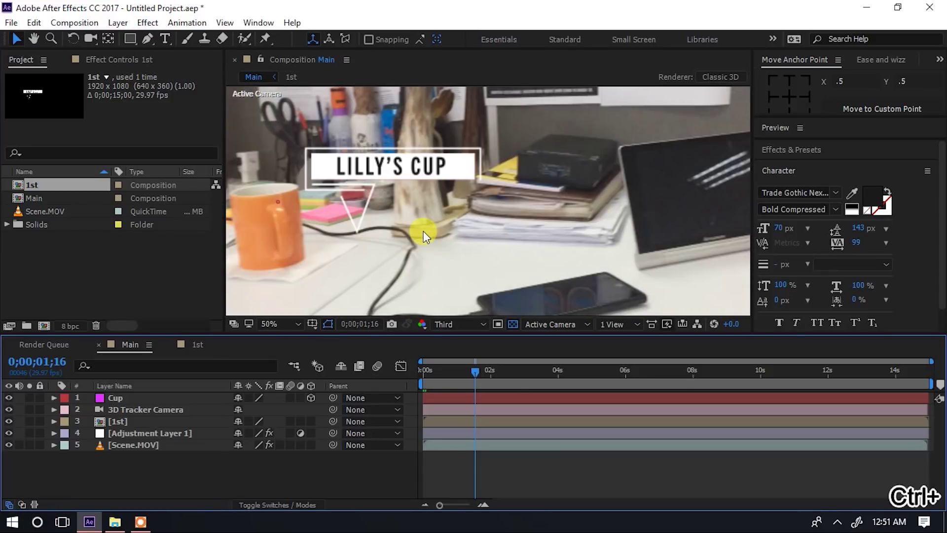
{"action": "scroll", "coordinate": [419, 231], "scroll_direction": "down", "scroll_amount": 1}
{"action": "scroll", "coordinate": [418, 230], "scroll_direction": "up", "scroll_amount": 1}
{"action": "key", "text": "h"}
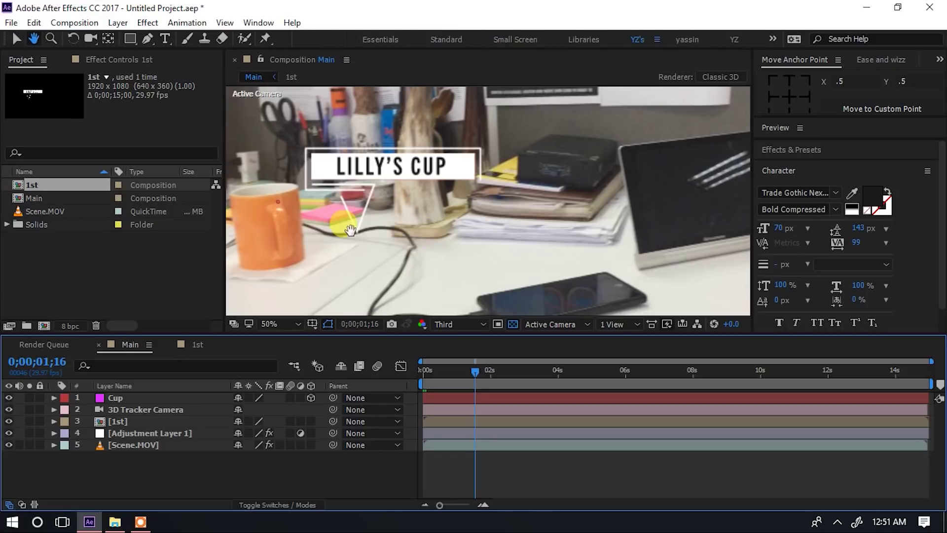
{"action": "left_click_drag", "start_coordinate": [350, 230], "coordinate": [393, 230]}
{"action": "key", "text": "v"}
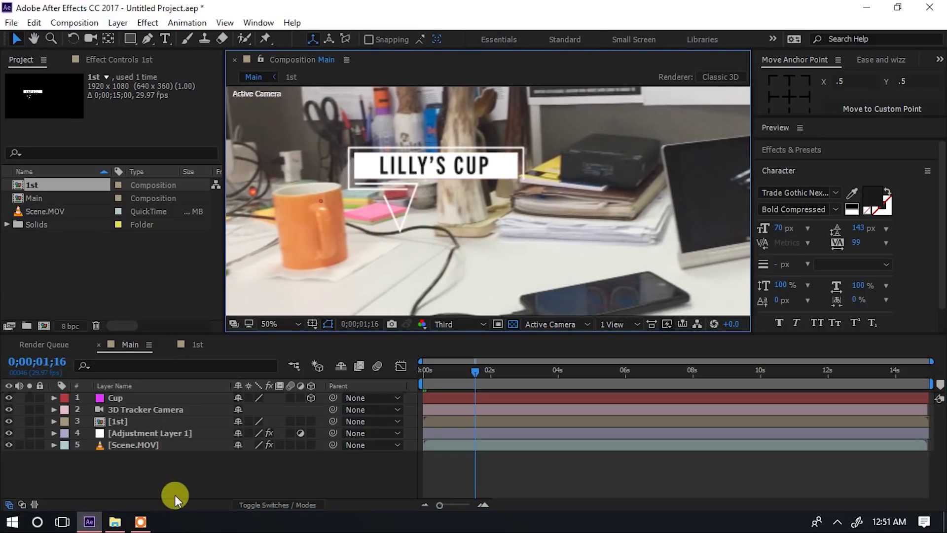
{"action": "left_click", "coordinate": [129, 420]}
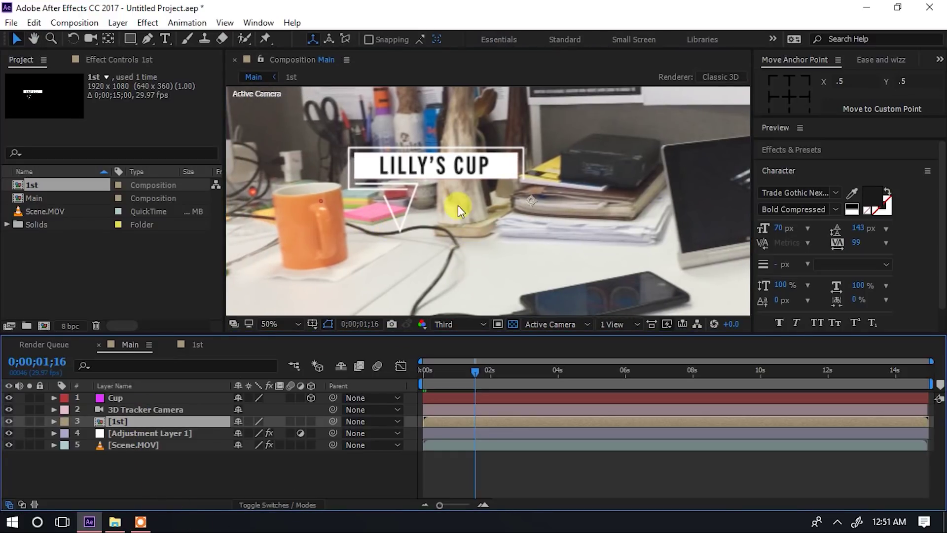
{"action": "left_click_drag", "start_coordinate": [499, 167], "coordinate": [407, 155]}
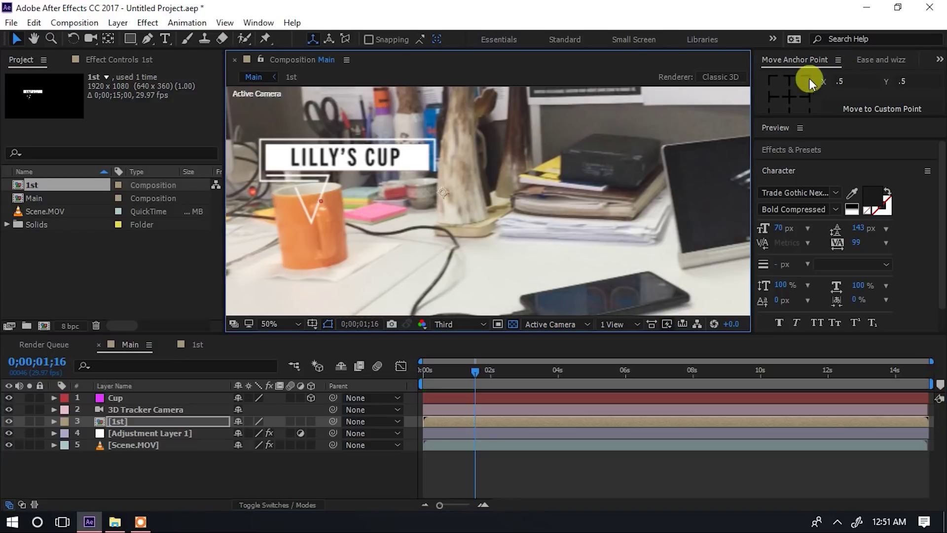
{"action": "left_click", "coordinate": [787, 95]}
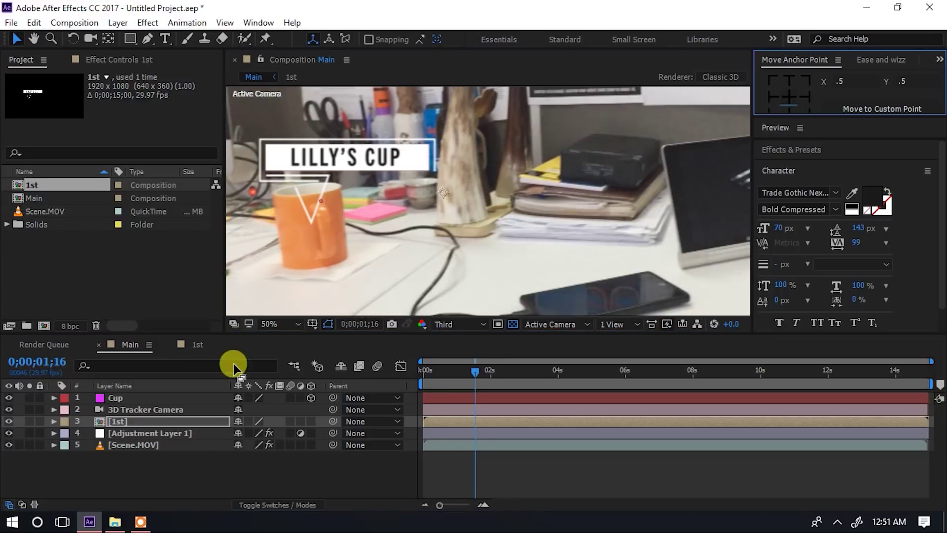
{"action": "left_click", "coordinate": [135, 478]}
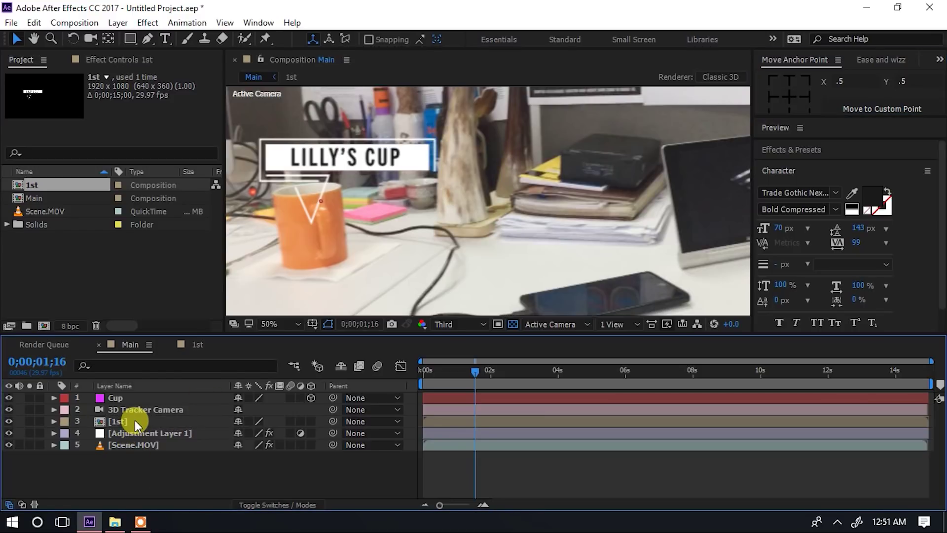
Make the 1st layer 3D and reposition it so the callout's pointer meets the orange mug again.
{"action": "left_click", "coordinate": [135, 421]}
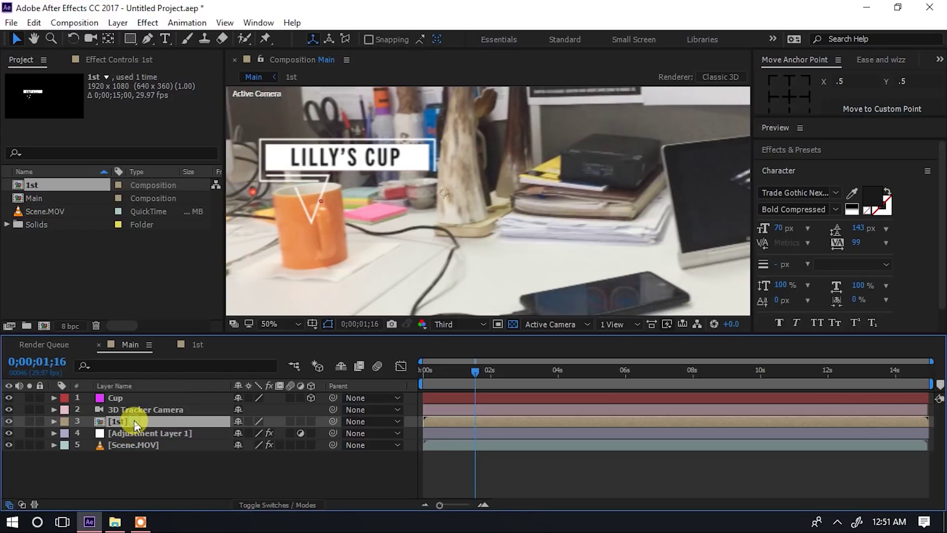
{"action": "left_click", "coordinate": [311, 421]}
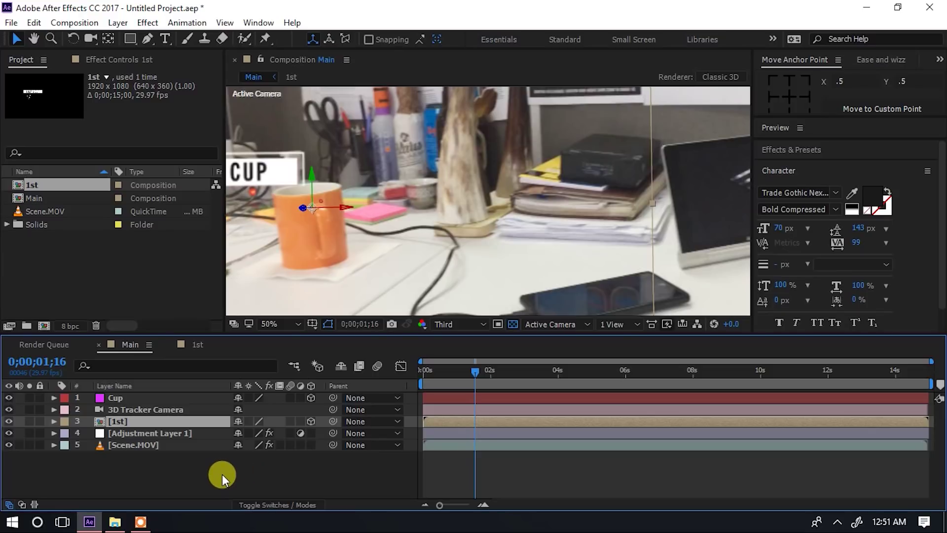
{"action": "left_click_drag", "start_coordinate": [269, 173], "coordinate": [417, 147]}
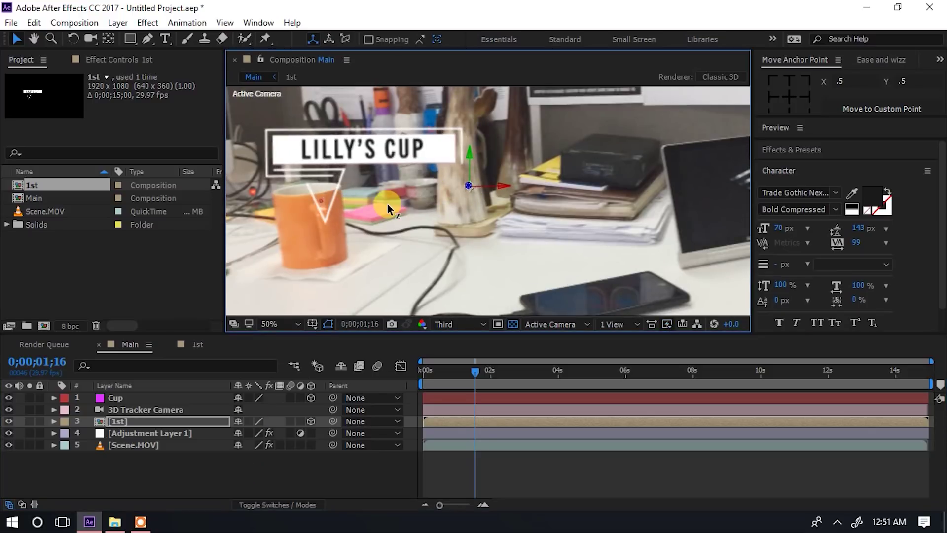
{"action": "key", "text": "ctrl+z"}
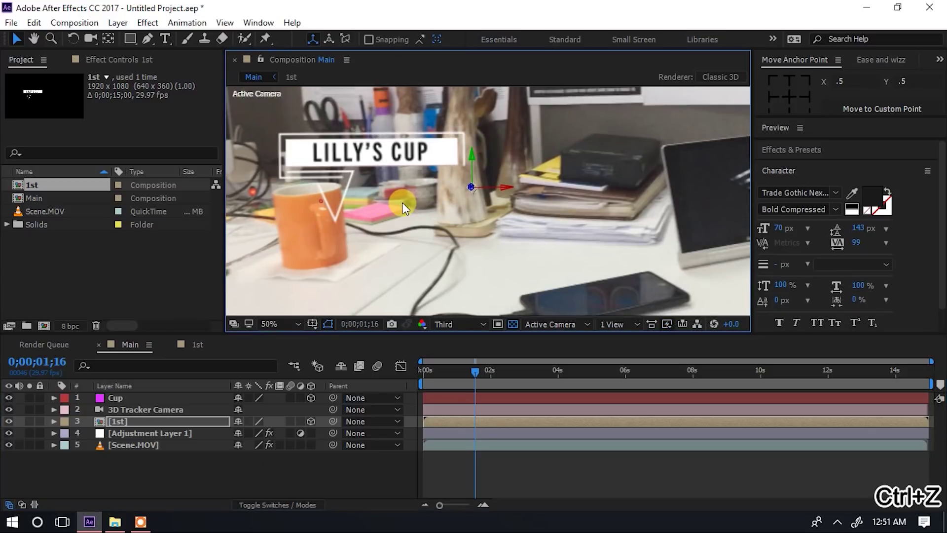
{"action": "left_click", "coordinate": [230, 479]}
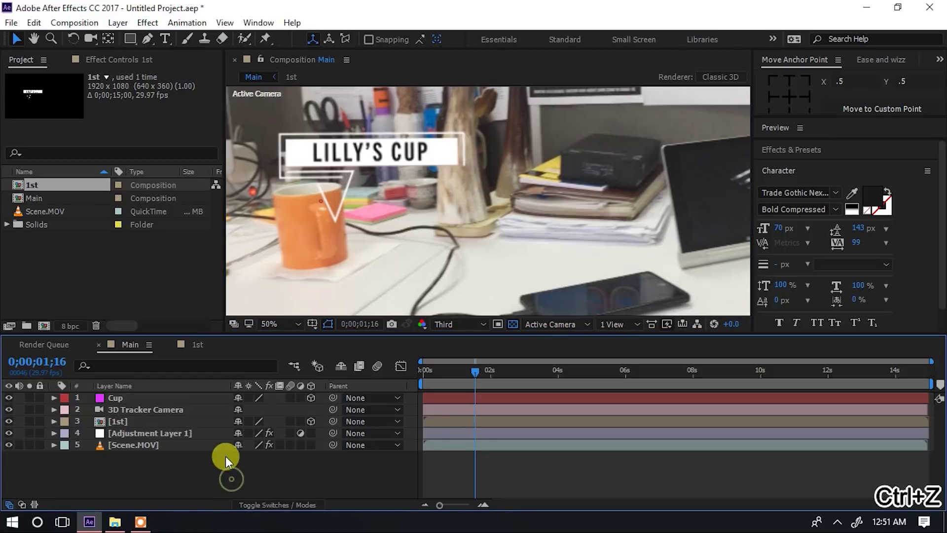
{"action": "left_click", "coordinate": [187, 442]}
Copy the Cup null's position and paste it onto the 1st layer's position.
{"action": "left_click", "coordinate": [140, 421]}
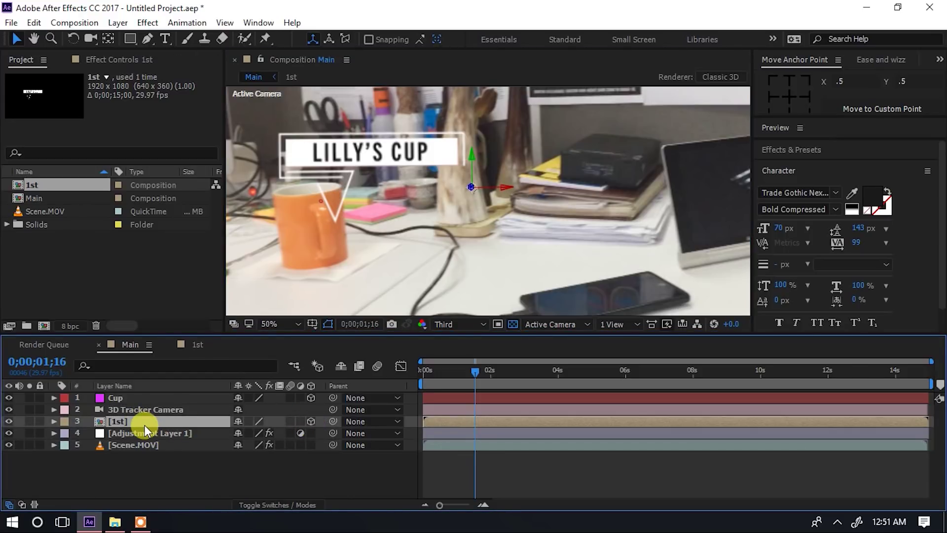
{"action": "left_click", "coordinate": [122, 398]}
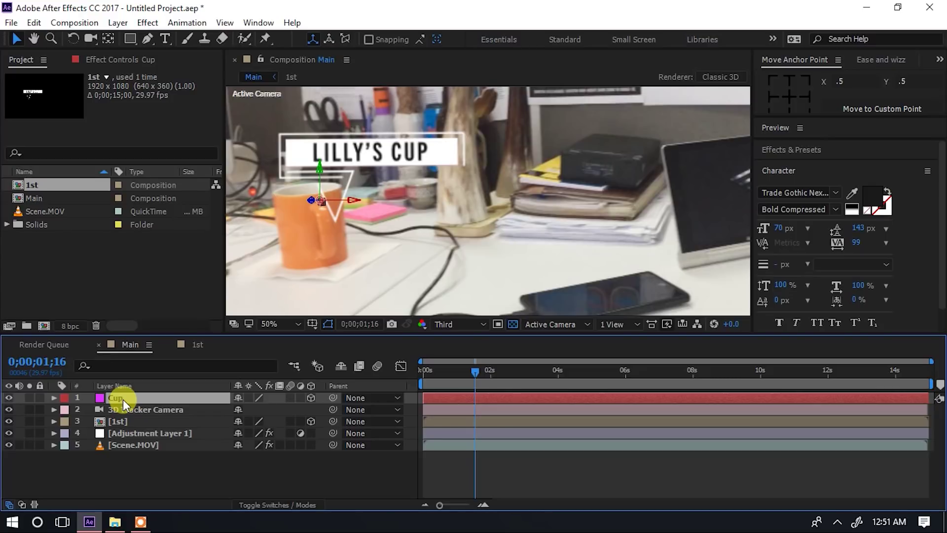
{"action": "key", "text": "p"}
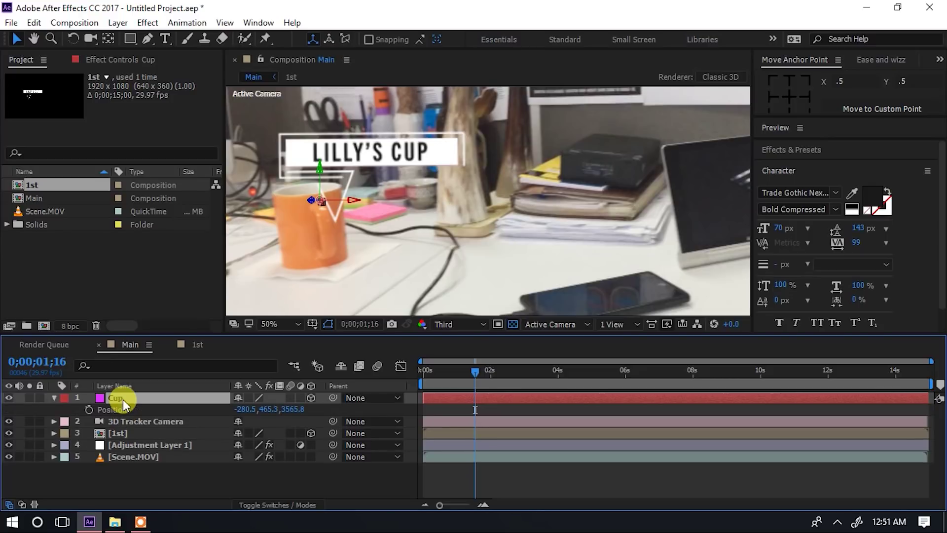
{"action": "left_click", "coordinate": [113, 413]}
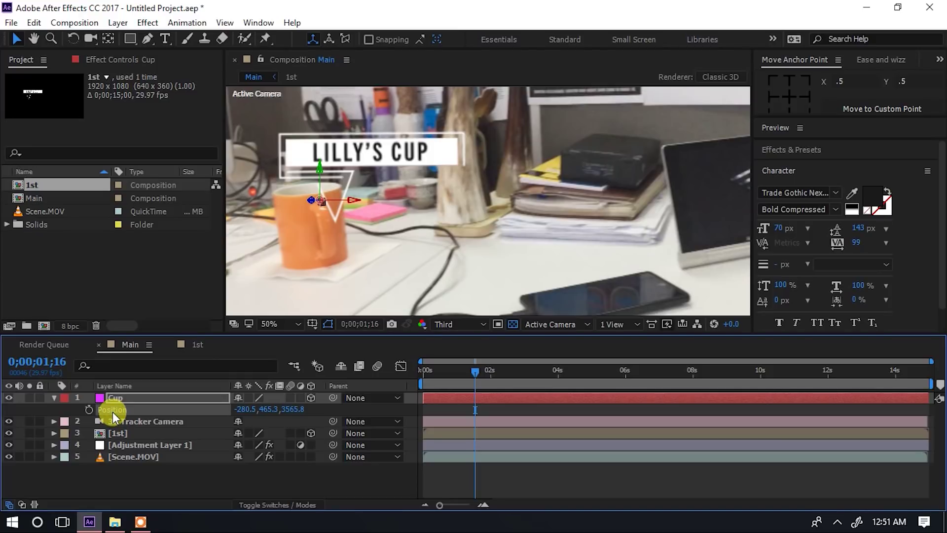
{"action": "key", "text": "ctrl+c"}
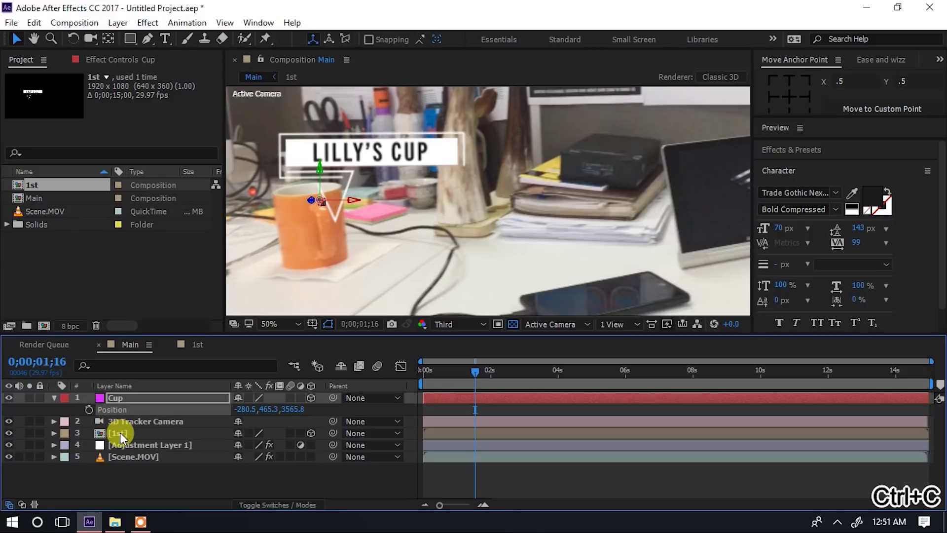
{"action": "left_click", "coordinate": [120, 432]}
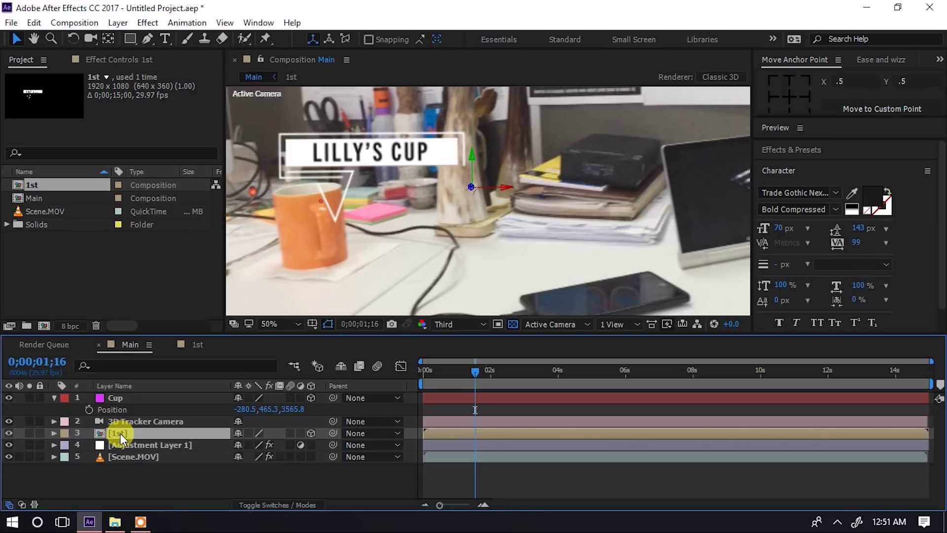
{"action": "key", "text": "p"}
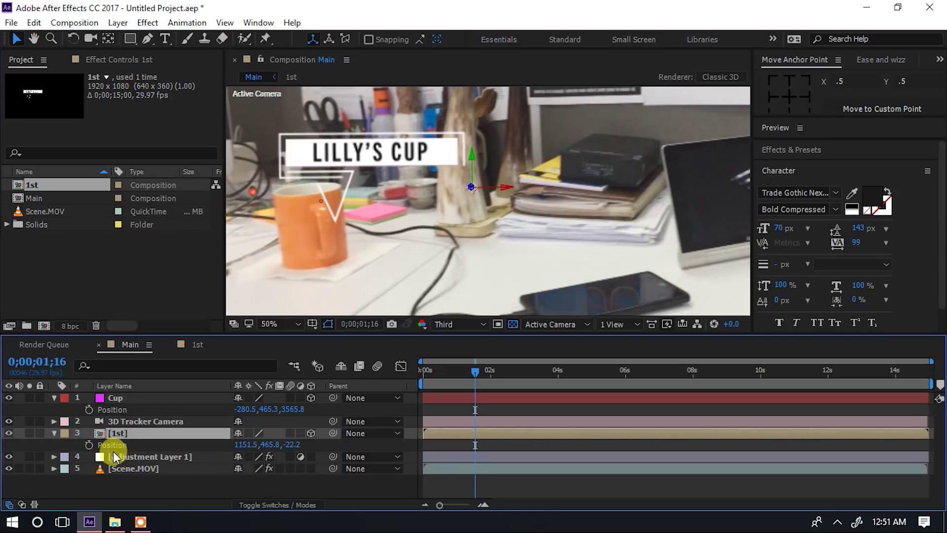
{"action": "left_click", "coordinate": [115, 445]}
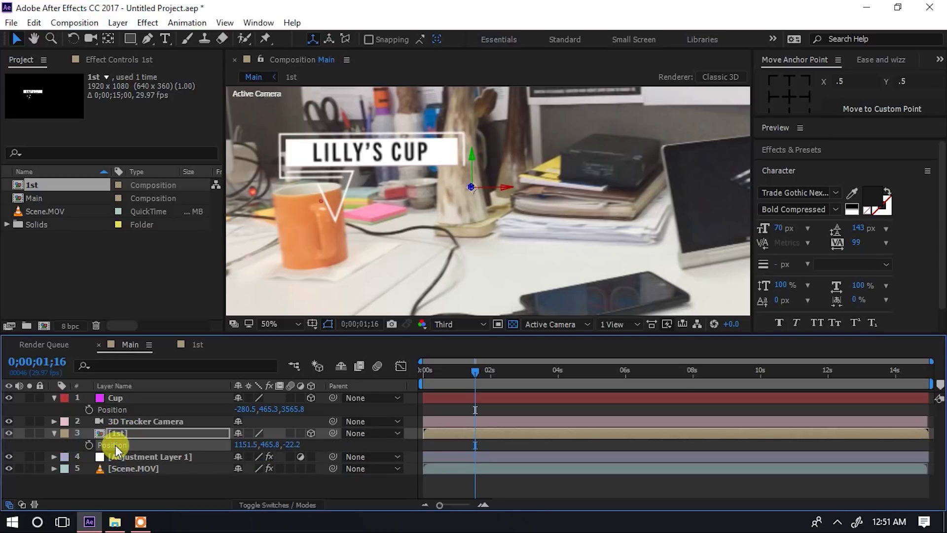
{"action": "key", "text": "ctrl+v"}
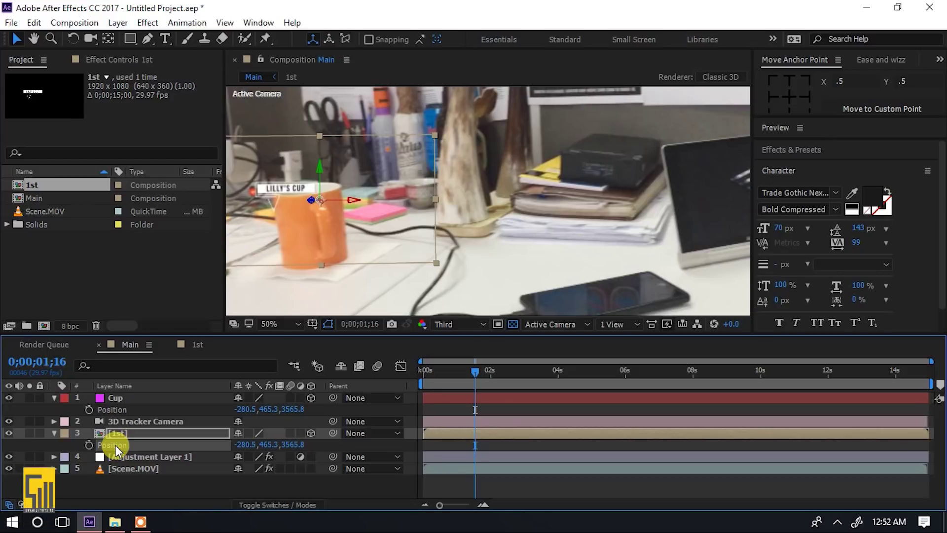
Scale the 1st layer to 298% and move it so the callout's pointer tip meets the Cup null on the mug.
{"action": "key", "text": "shift+s"}
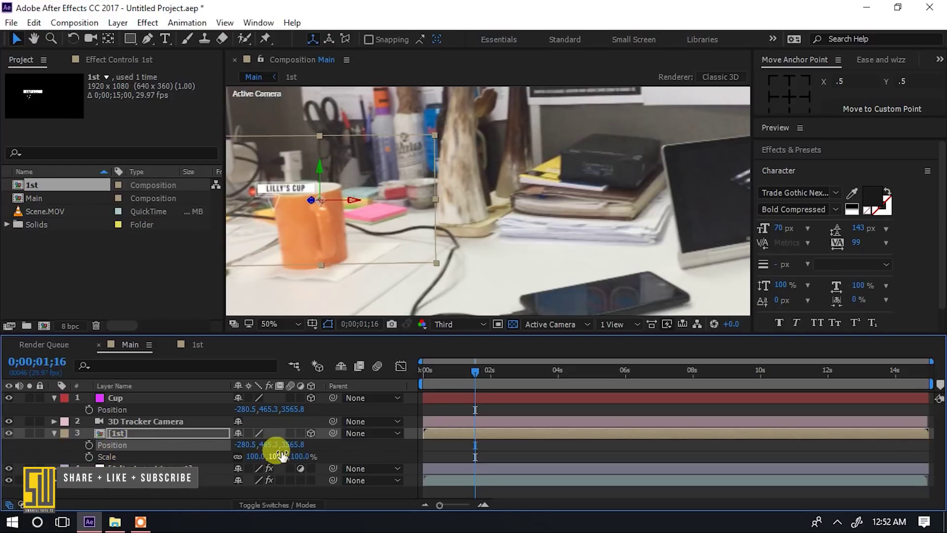
{"action": "left_click_drag", "start_coordinate": [297, 456], "coordinate": [421, 440]}
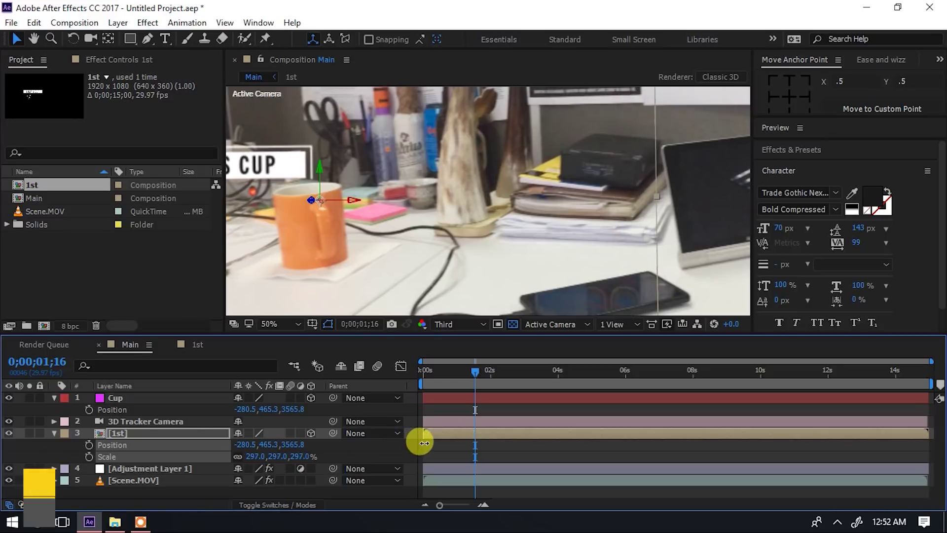
{"action": "left_click", "coordinate": [285, 173]}
{"action": "left_click_drag", "start_coordinate": [285, 172], "coordinate": [422, 141]}
{"action": "left_click", "coordinate": [211, 487]}
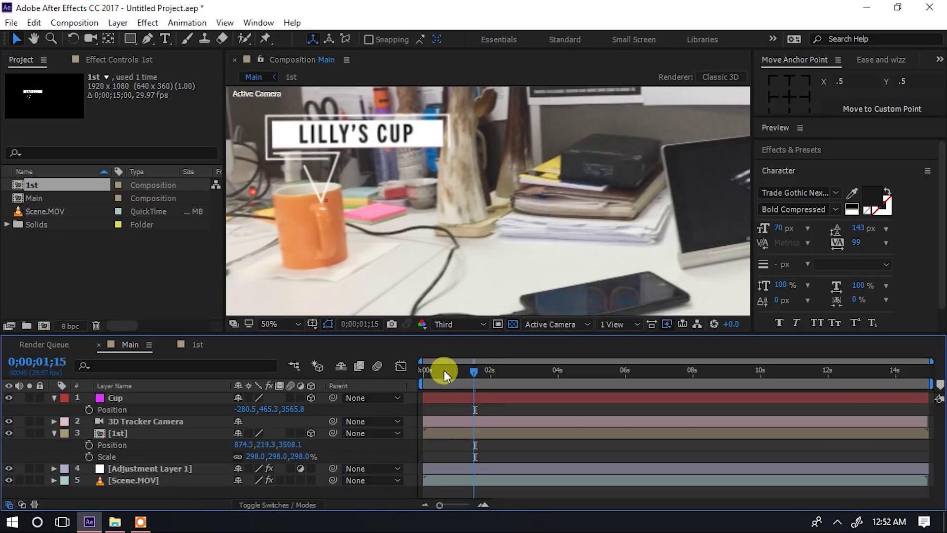
Preview the LILLY'S CUP callout from the first frame to check that it follows the mug.
{"action": "key", "text": "Home"}
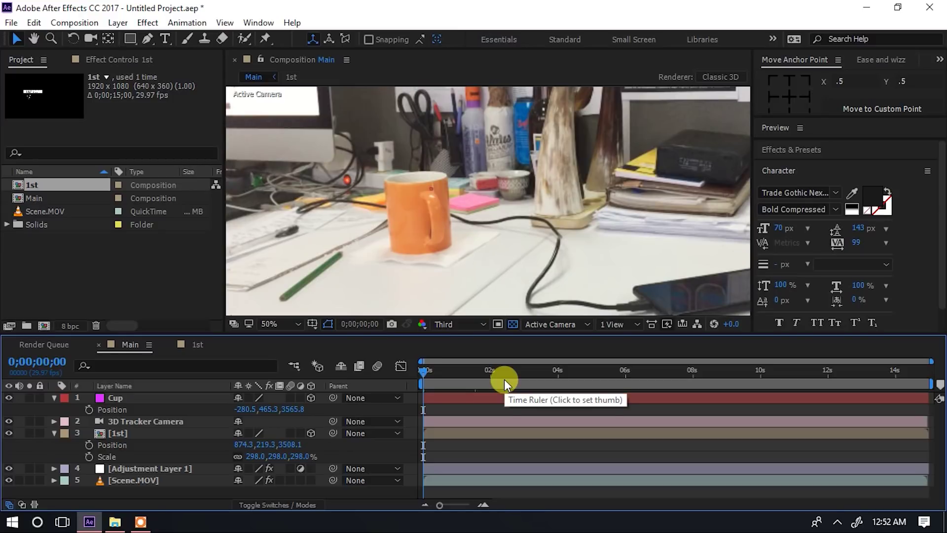
{"action": "key", "text": "space"}
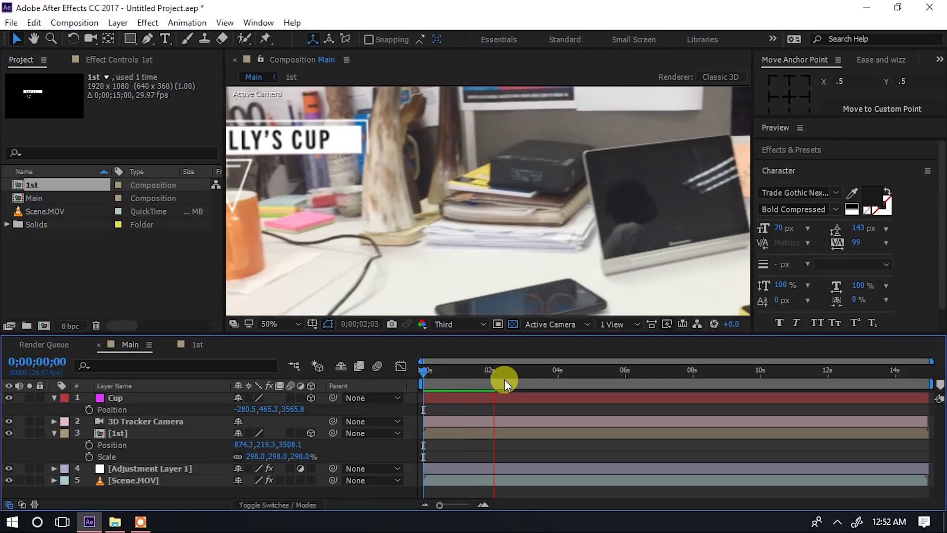
{"action": "key", "text": "space"}
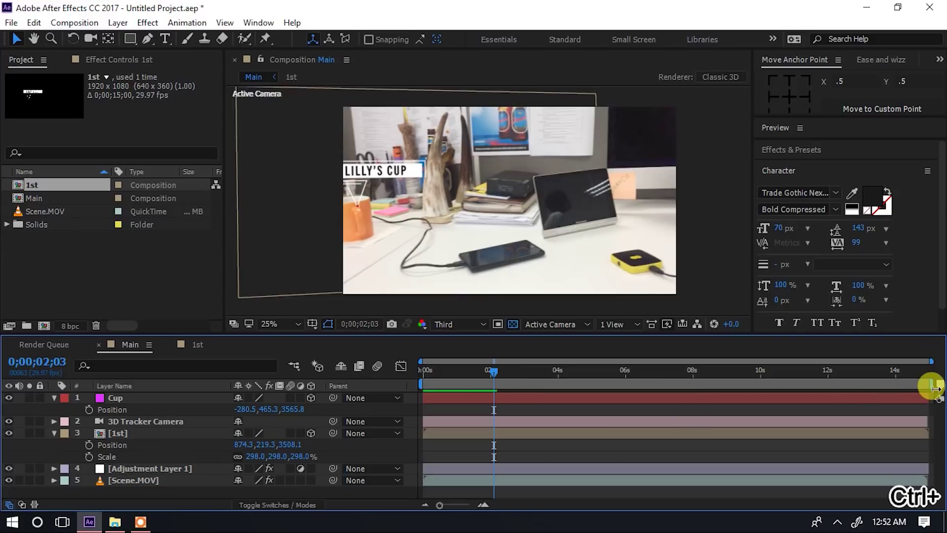
Shorten the Main work area to about the first three seconds and collapse the Cup and 1st layer properties.
{"action": "mouse_move", "coordinate": [925, 389]}
{"action": "left_mouse_down"}
{"action": "mouse_move", "coordinate": [570, 452]}
{"action": "mouse_move", "coordinate": [523, 452]}
{"action": "mouse_move", "coordinate": [518, 439]}
{"action": "left_mouse_up"}
{"action": "left_click_drag", "start_coordinate": [493, 368], "coordinate": [379, 371]}
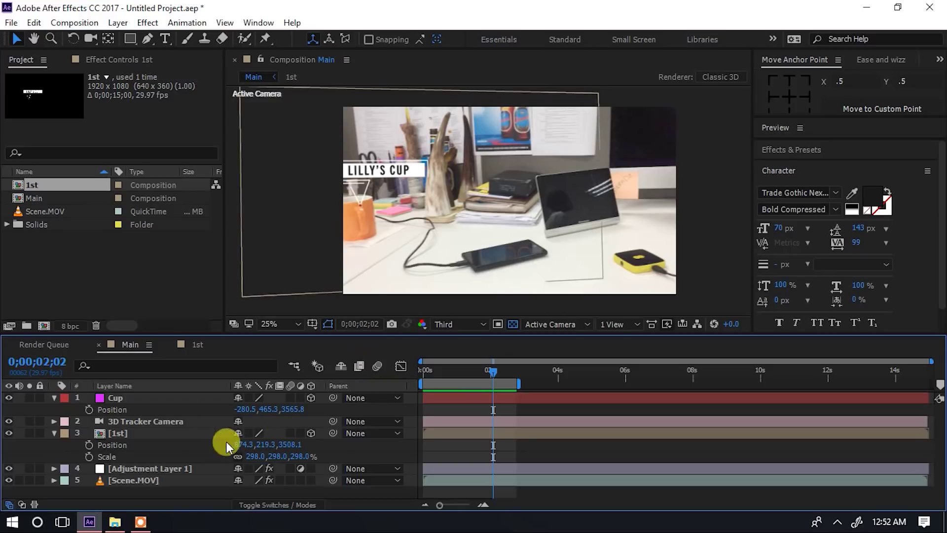
{"action": "left_click", "coordinate": [54, 398]}
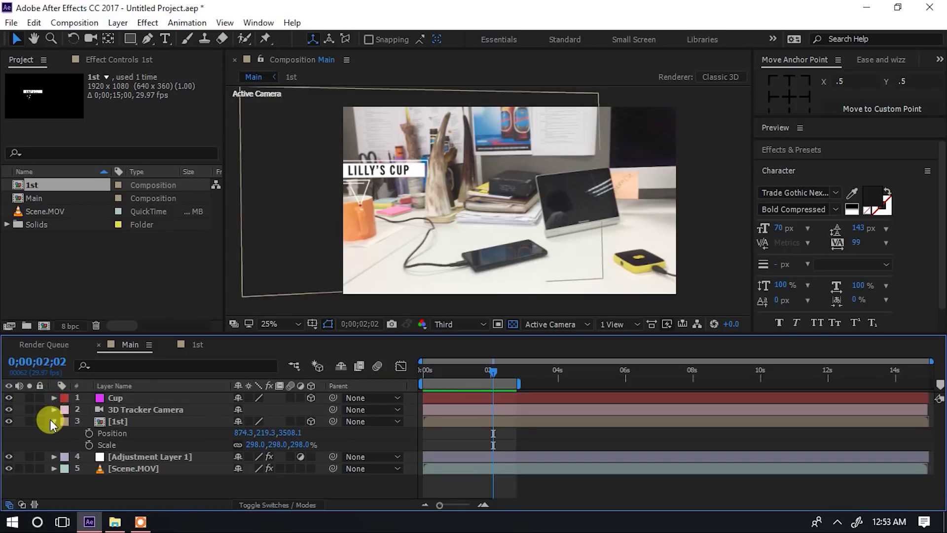
{"action": "left_click", "coordinate": [53, 421]}
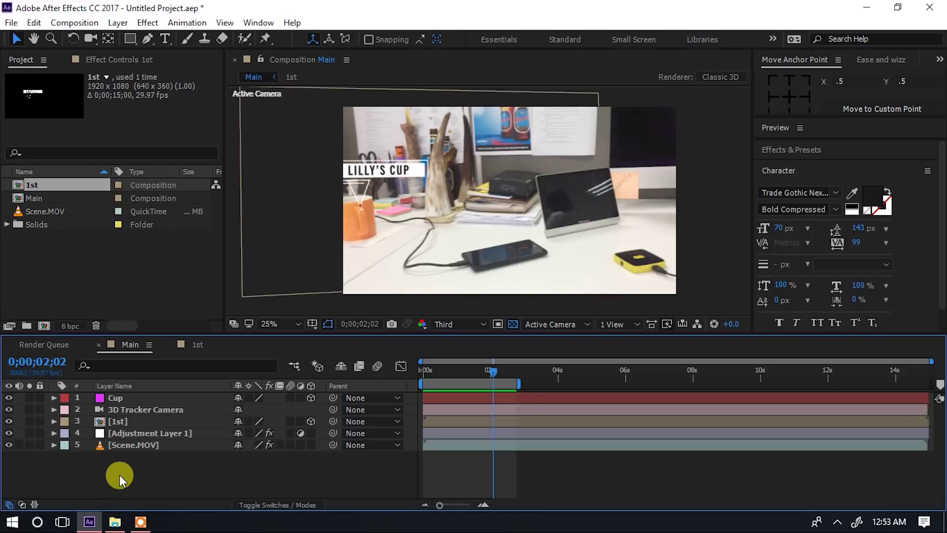
Duplicate the 1st composition in the project and open the copy.
{"action": "left_click", "coordinate": [196, 346]}
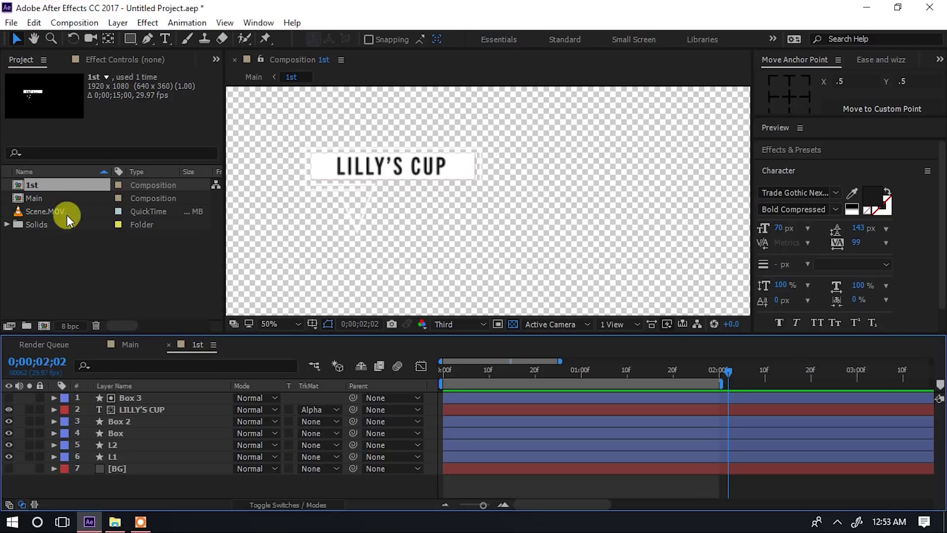
{"action": "left_click", "coordinate": [37, 246]}
{"action": "left_click", "coordinate": [30, 185]}
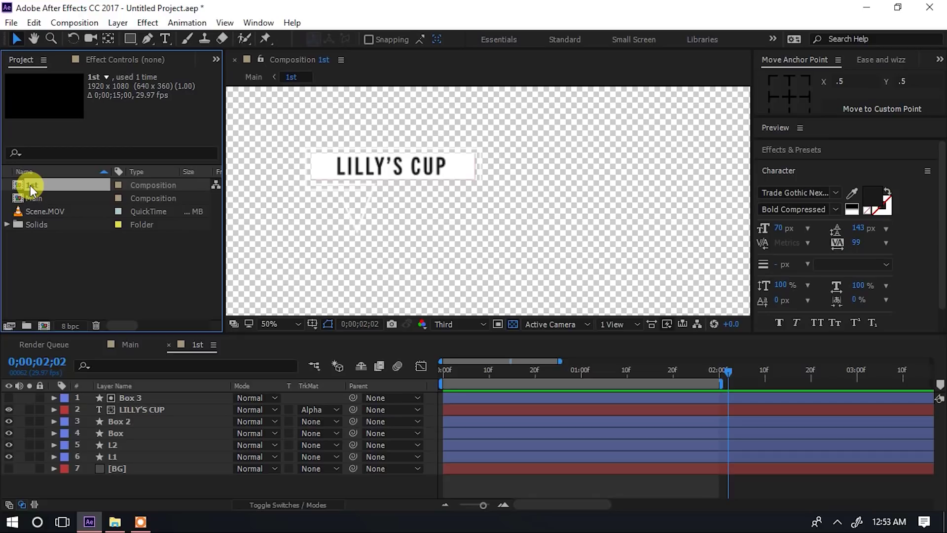
{"action": "key", "text": "ctrl+d"}
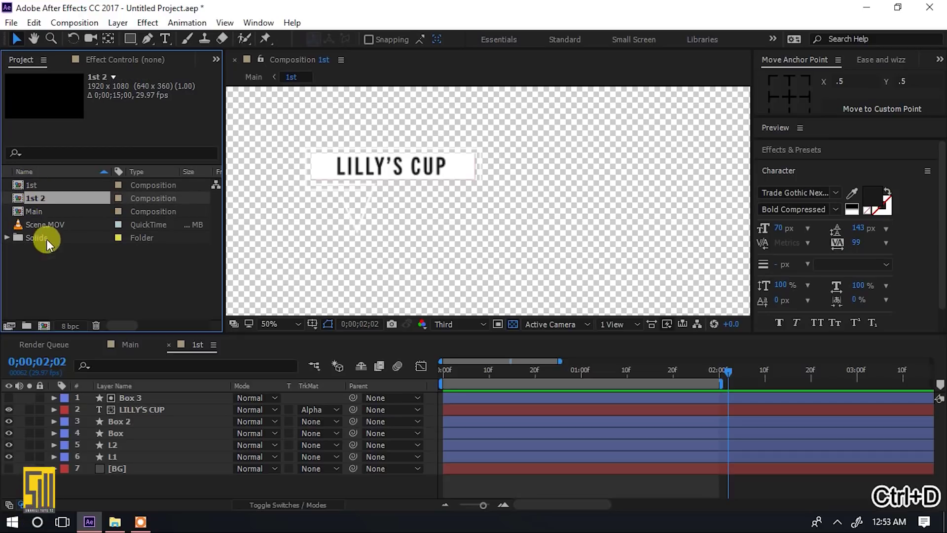
{"action": "double_click", "coordinate": [39, 198]}
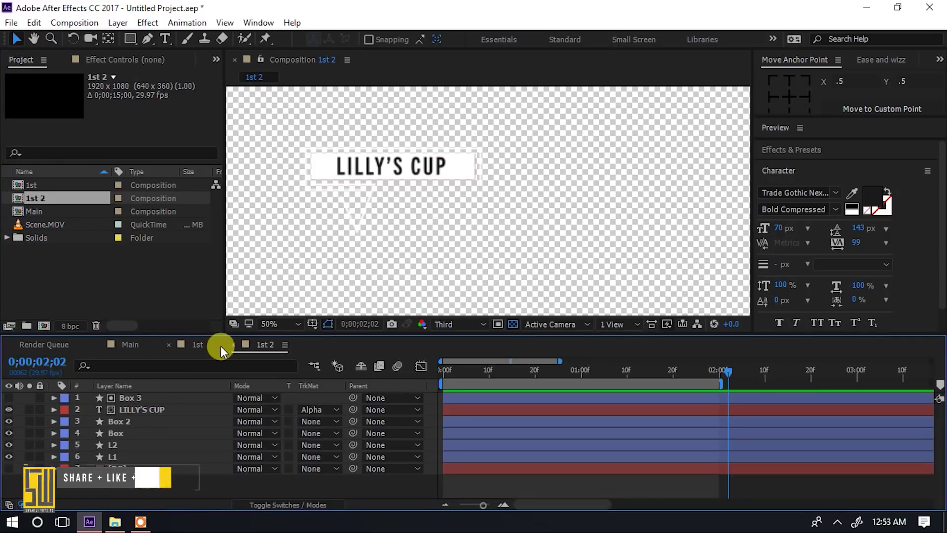
Change the callout text in the 1st 2 composition to YZ'S C9.
{"action": "left_click", "coordinate": [162, 38]}
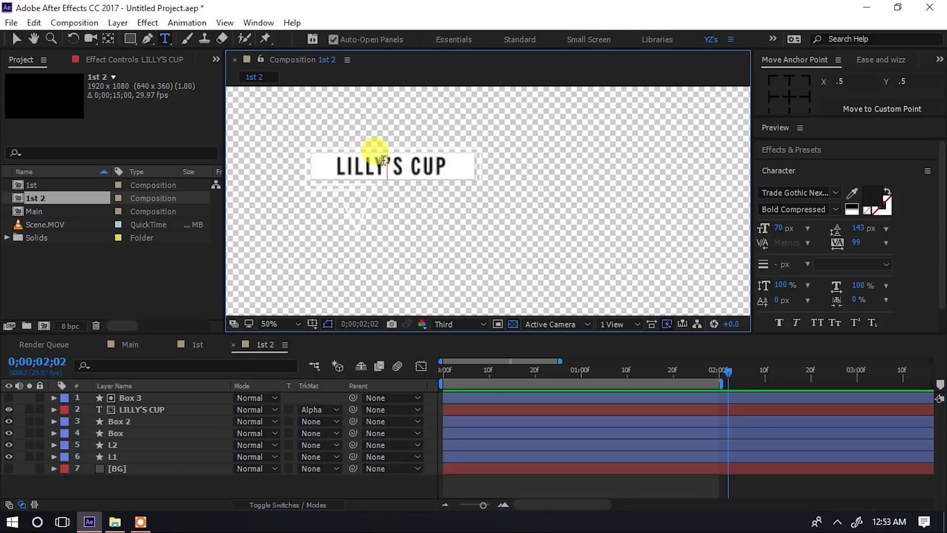
{"action": "double_click", "coordinate": [369, 167]}
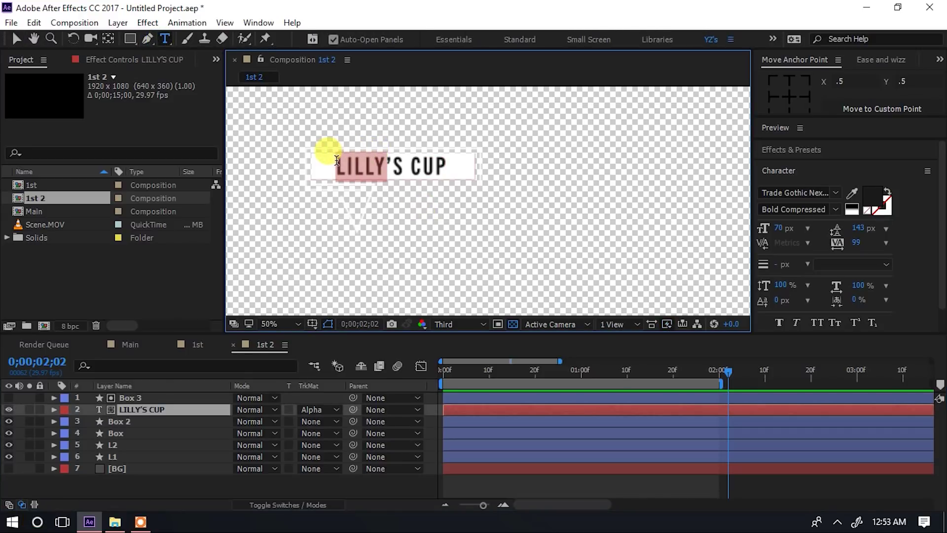
{"action": "type", "text": "YZ"}
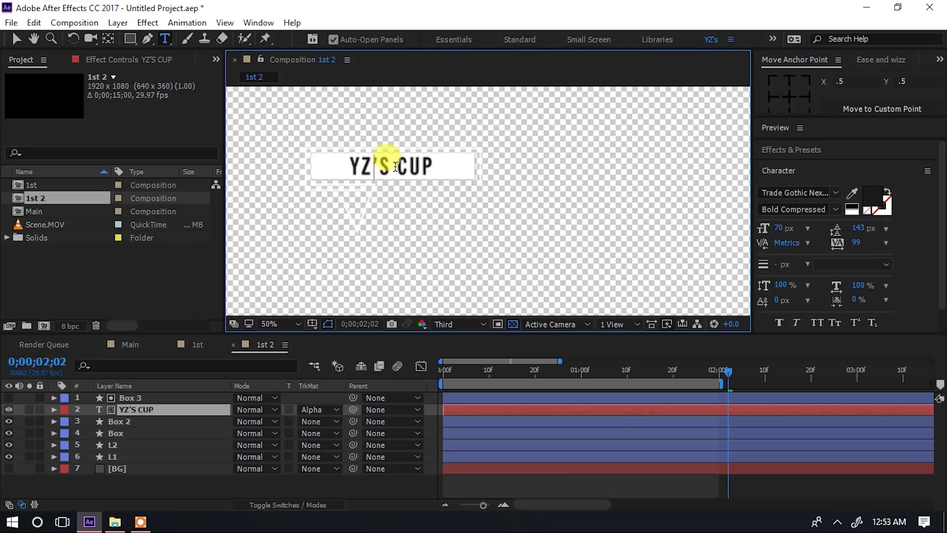
{"action": "left_click_drag", "start_coordinate": [396, 166], "coordinate": [432, 167]}
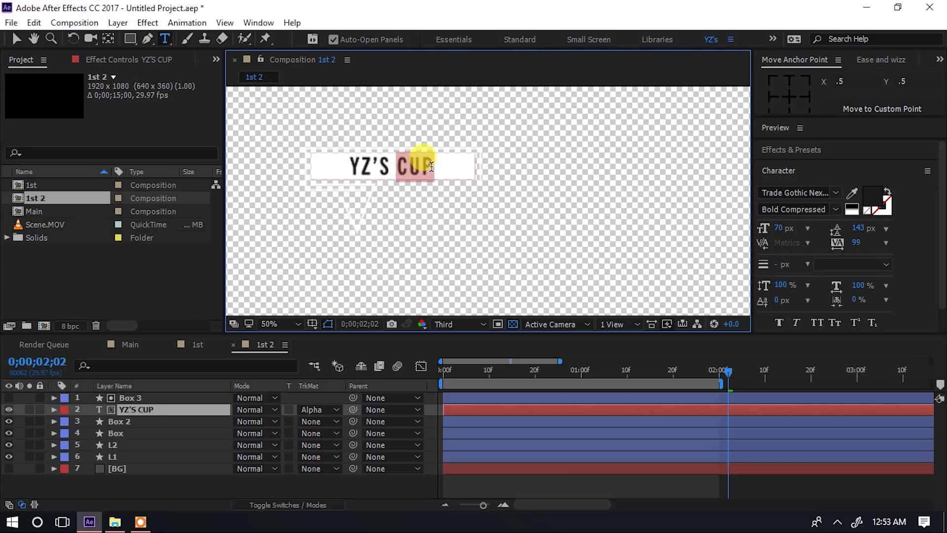
{"action": "type", "text": "C("}
{"action": "key", "text": "BackSpace"}
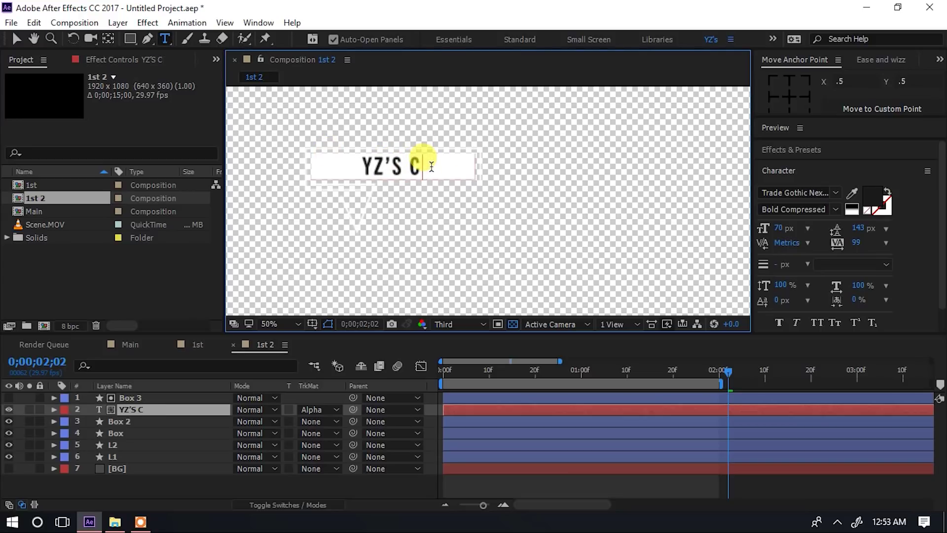
{"action": "type", "text": "9"}
{"action": "left_click", "coordinate": [318, 477]}
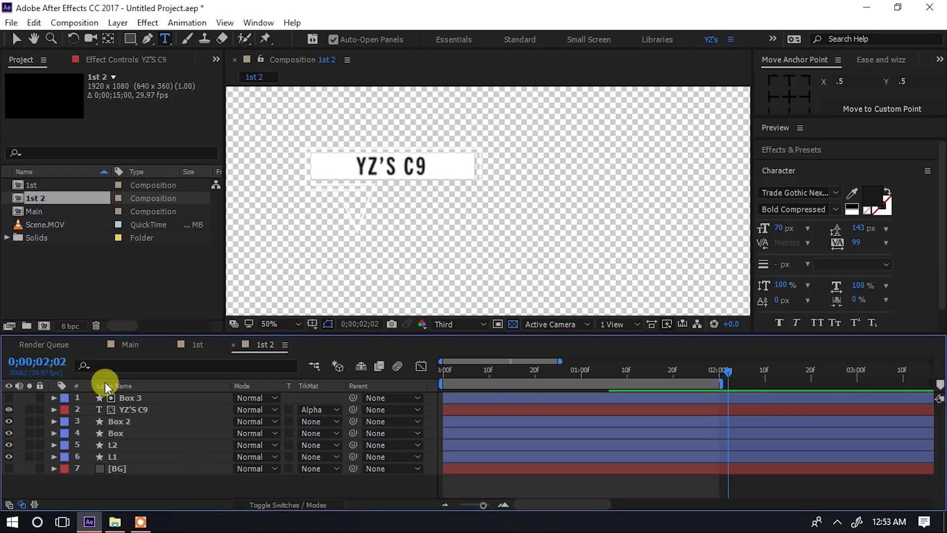
Preview the LILLY'S CUP callout in Main from the beginning and look over the layers of the 1st 2 composition.
{"action": "left_click", "coordinate": [127, 344]}
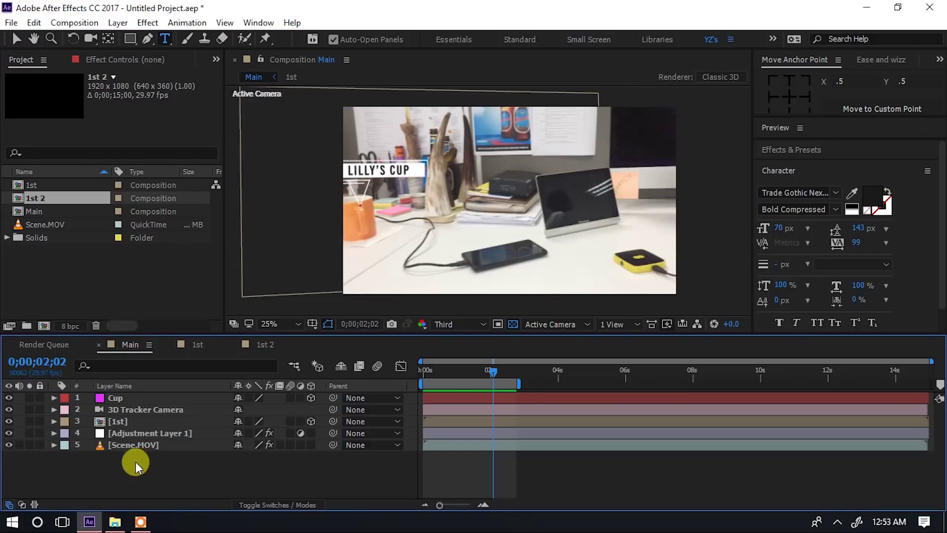
{"action": "left_click_drag", "start_coordinate": [34, 197], "coordinate": [111, 414]}
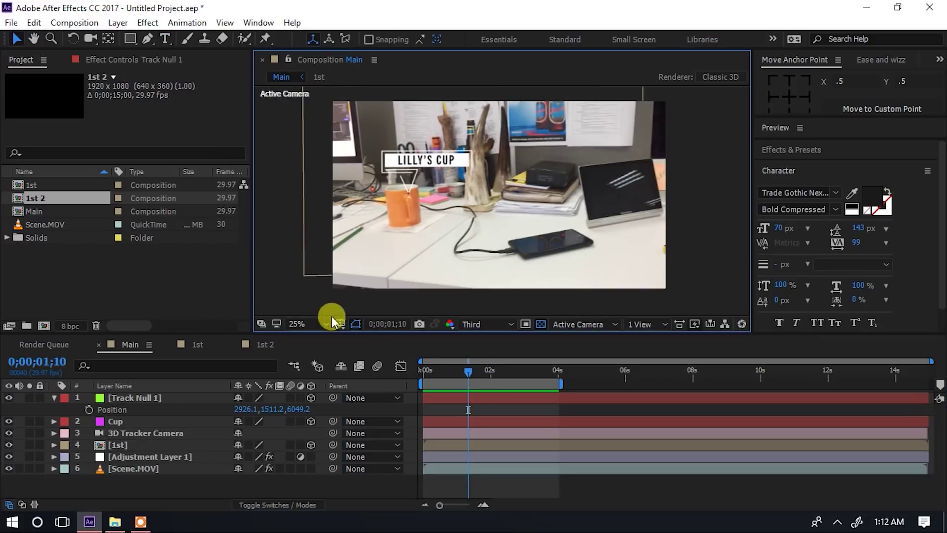
{"action": "left_click_drag", "start_coordinate": [470, 374], "coordinate": [426, 372]}
{"action": "key", "text": "space"}
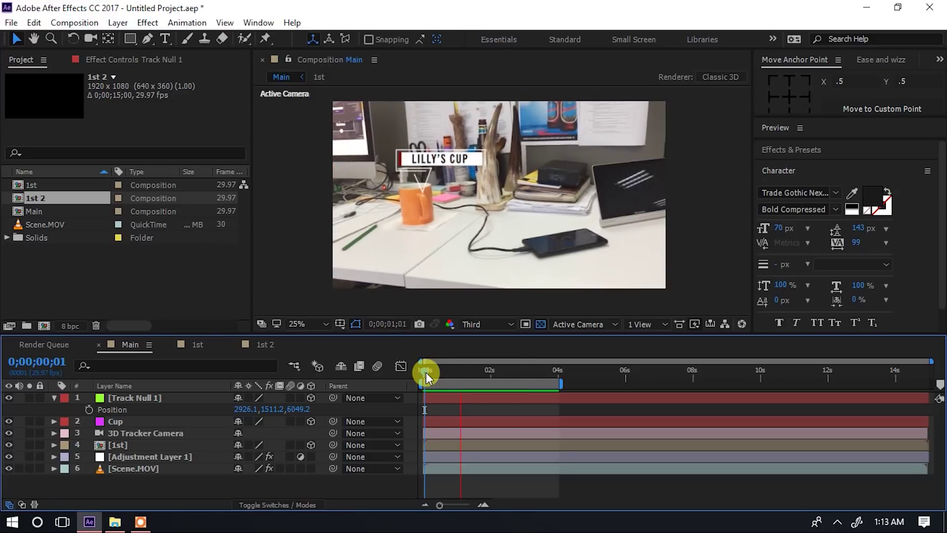
{"action": "key", "text": "space"}
{"action": "left_click", "coordinate": [266, 345]}
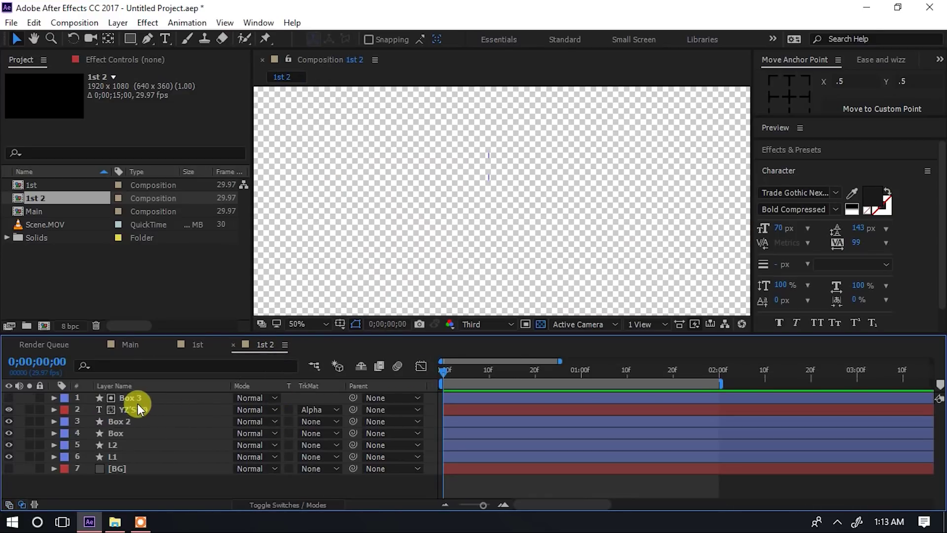
{"action": "left_click", "coordinate": [123, 345]}
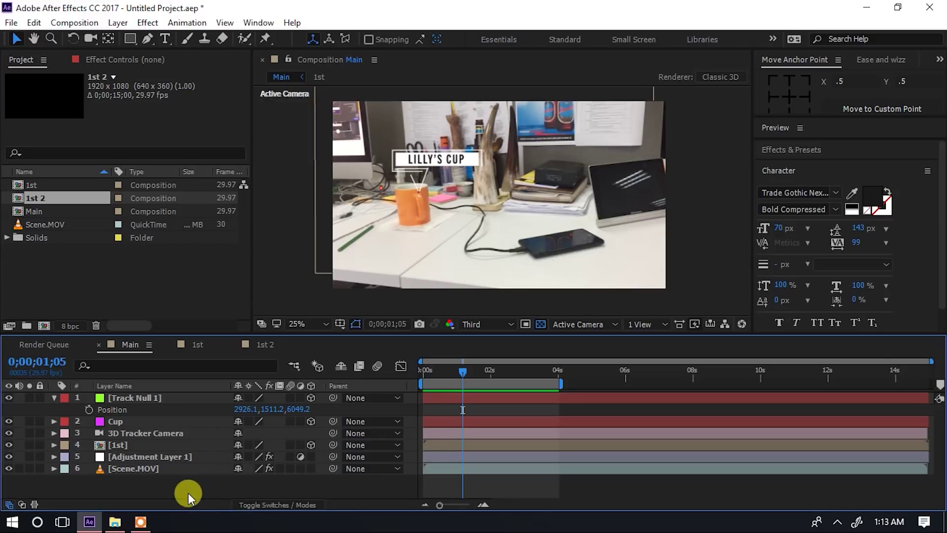
Show the 3D Camera Tracker's track points on Scene.MOV in Main and go to 0;00;03;16.
{"action": "left_click", "coordinate": [152, 467]}
{"action": "left_click", "coordinate": [126, 59]}
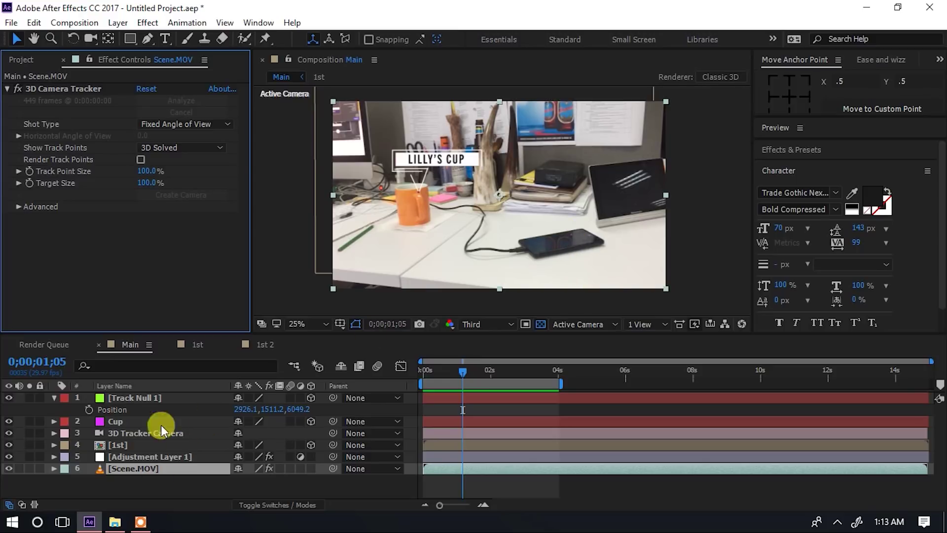
{"action": "left_click", "coordinate": [96, 91]}
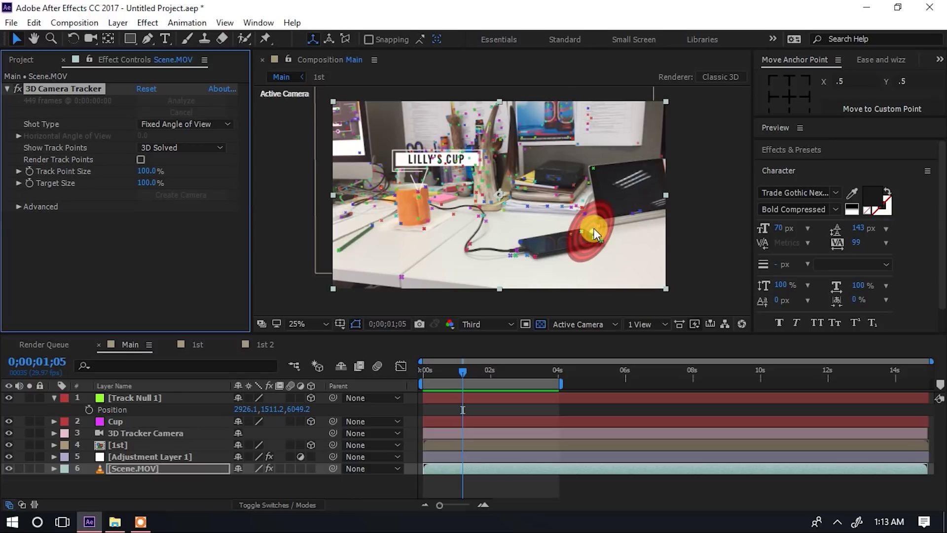
{"action": "left_click_drag", "start_coordinate": [456, 373], "coordinate": [542, 369]}
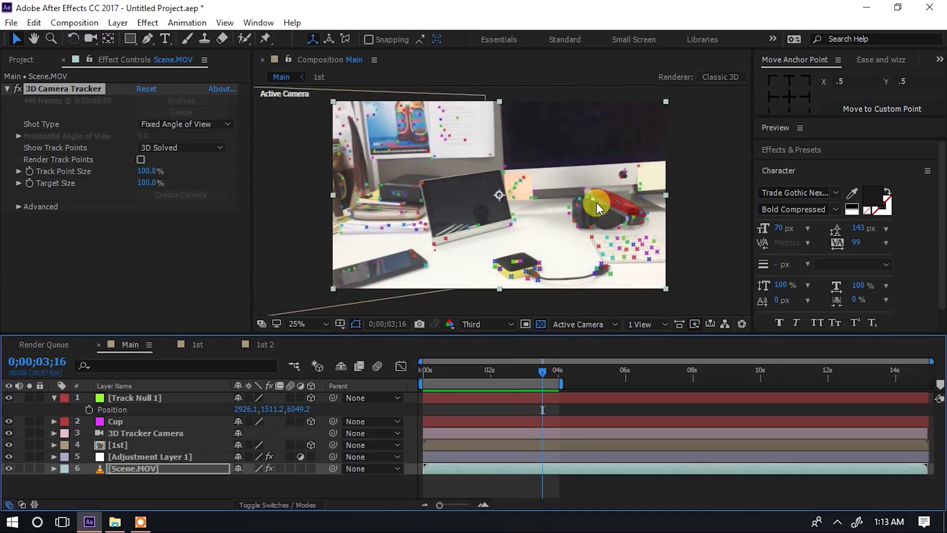